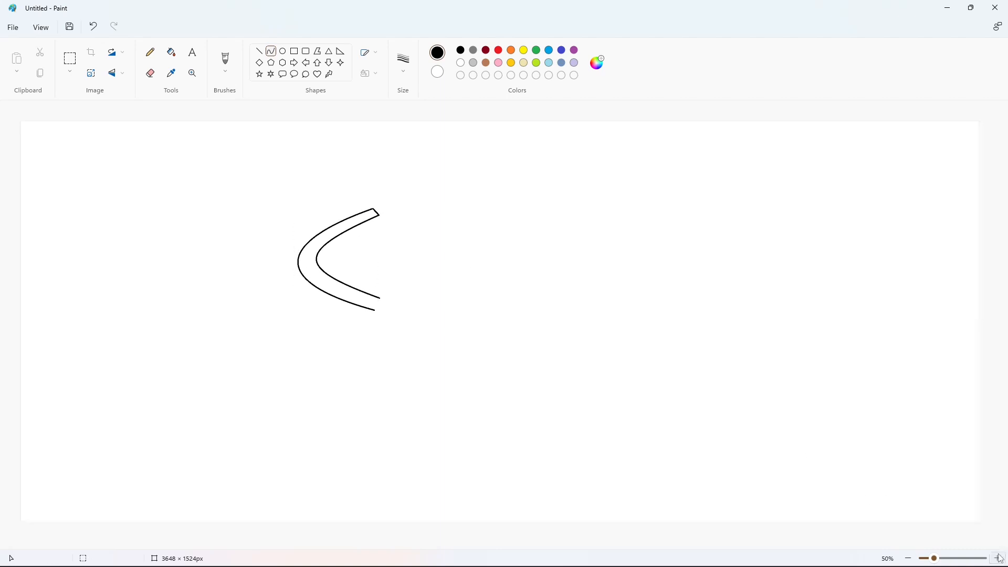
- Close the open lower end of the C outline with a straight line and make the whole letter solid purple
scroll(259, 341, up, 1)
drag(501, 256, 491, 280)
scroll(726, 374, up, 4)
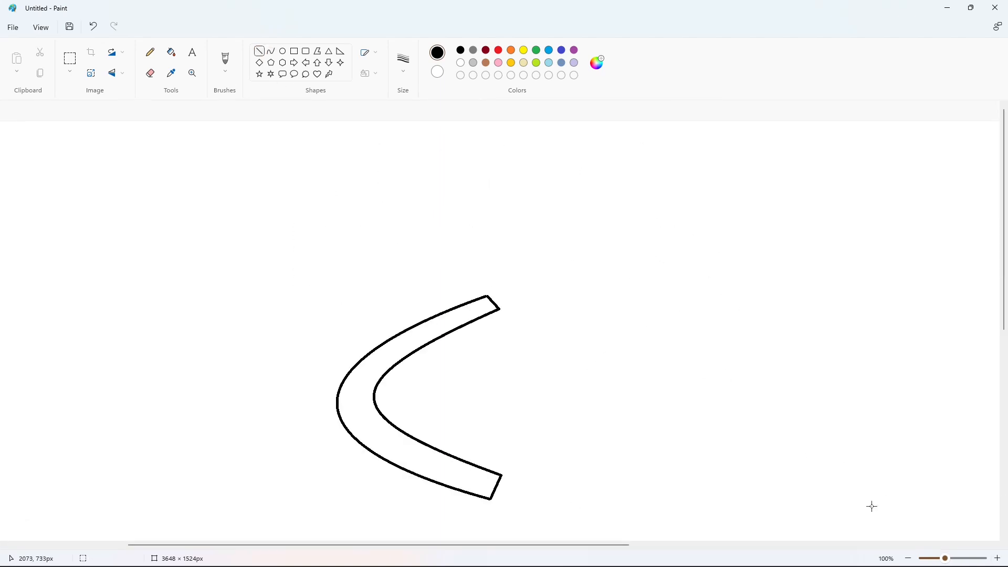
click(178, 59)
click(479, 308)
scroll(479, 308, down, 1)
click(575, 49)
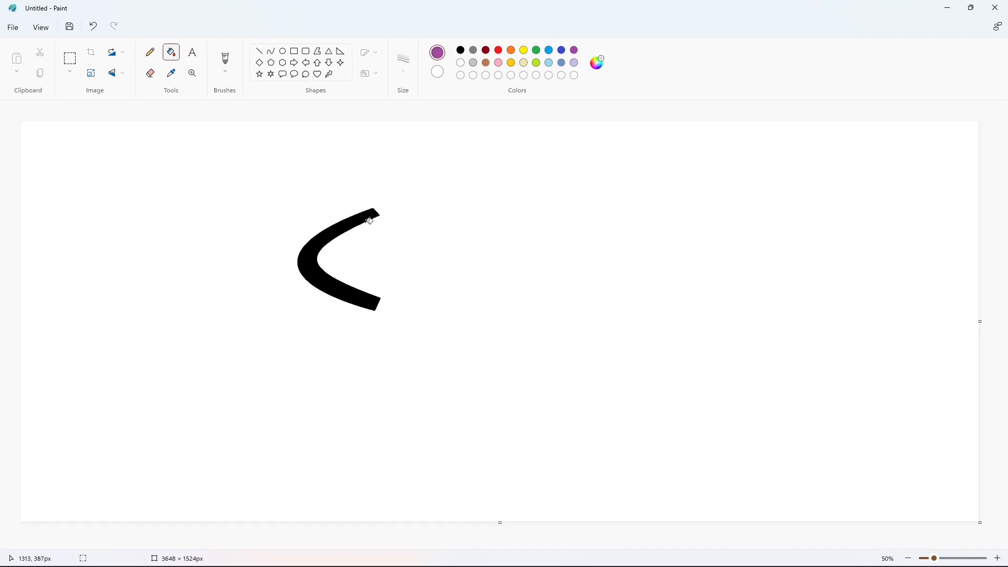
click(369, 221)
- Paste a spare copy of the purple C into the upper-left corner of the canvas
click(259, 52)
click(461, 50)
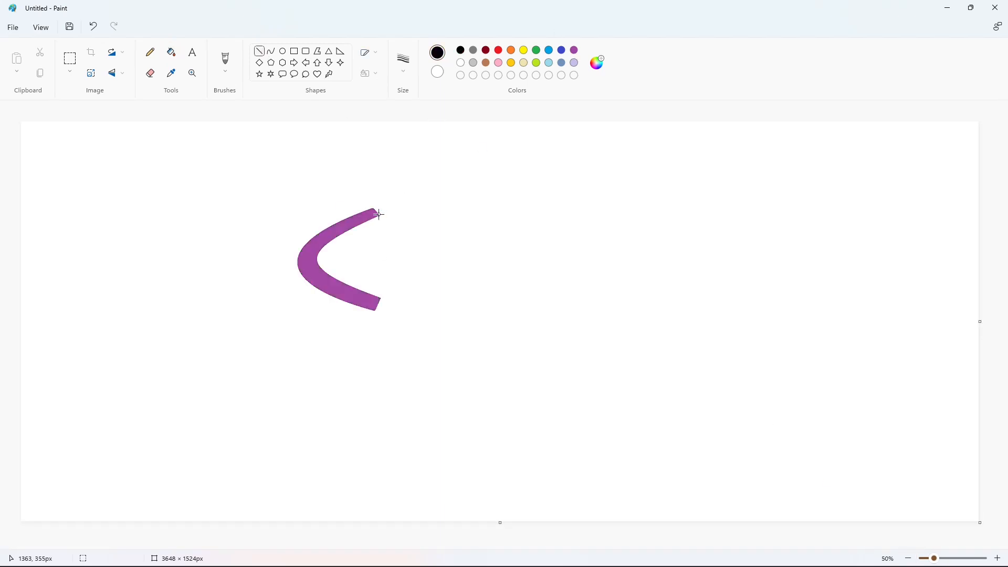
key(ctrl+v)
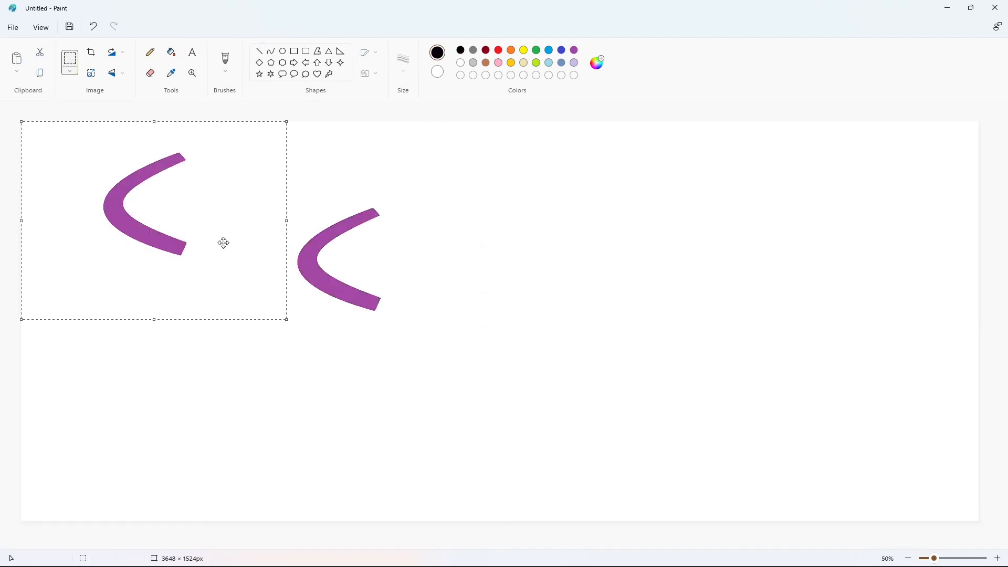
drag(222, 241, 164, 236)
click(292, 198)
- Outline a shadow along the inner edge of the C's upper arm and fill it black
click(271, 51)
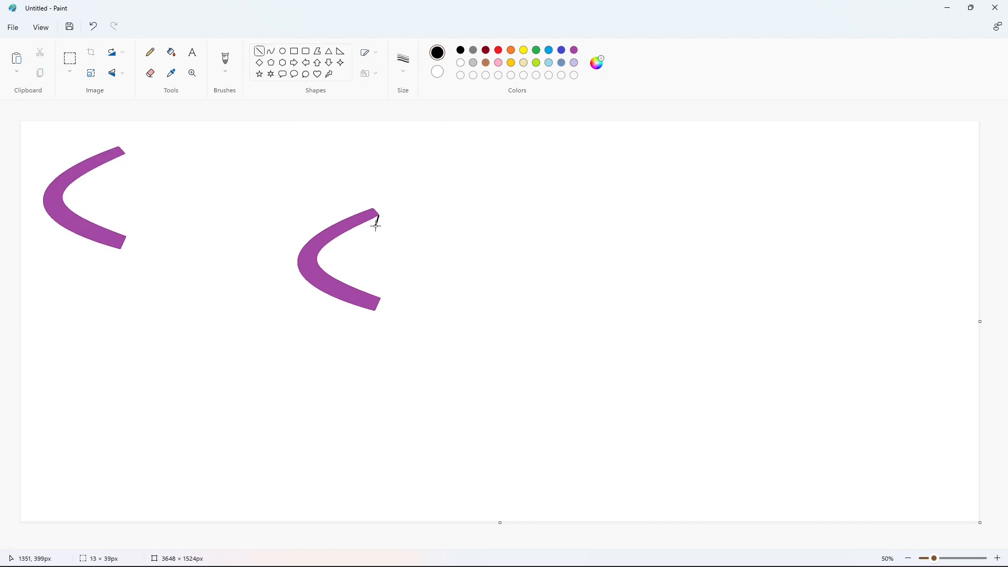
mouse_move(375, 227)
mouse_down()
mouse_move(321, 270)
mouse_move(319, 258)
mouse_up()
click(315, 259)
click(430, 261)
click(171, 52)
click(362, 229)
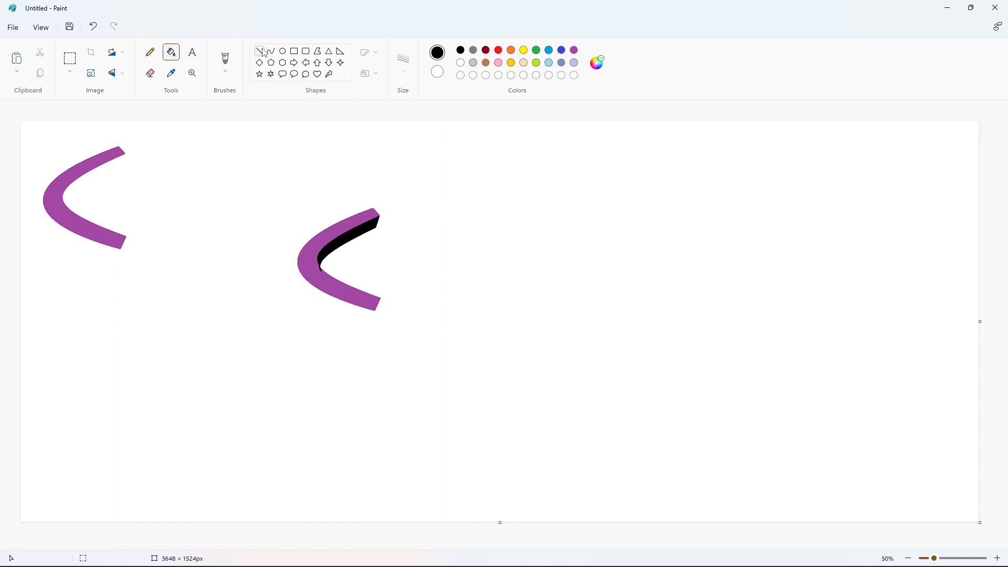
- Outline a shadow along the C's outer lower edge and fill it black
click(259, 52)
drag(299, 251, 296, 289)
click(391, 289)
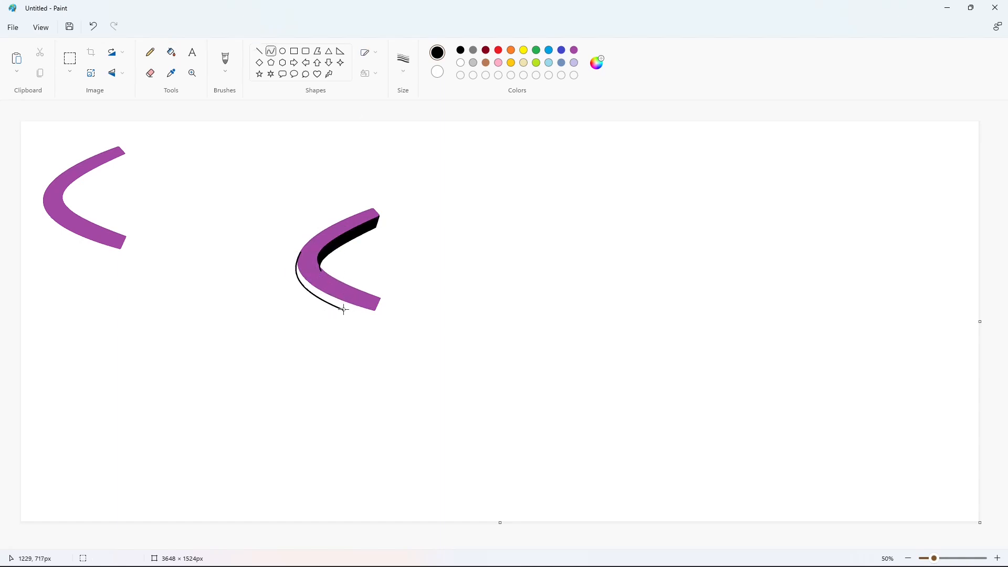
click(171, 52)
click(321, 294)
- Copy the spare purple C and align the duplicate over the shadowed C to cover overlapping black lines
click(70, 58)
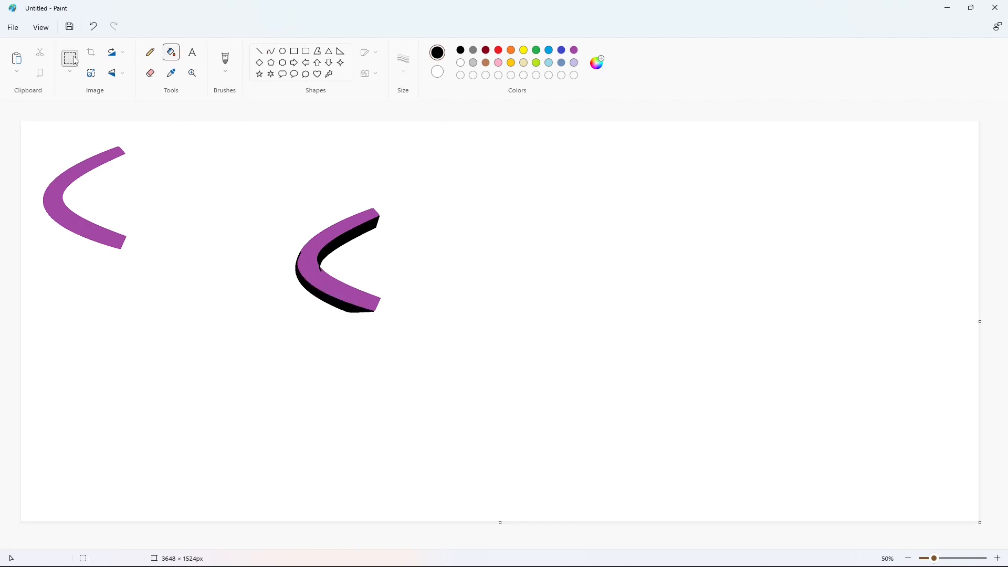
drag(23, 131, 174, 277)
key(ctrl+c)
click(181, 289)
click(997, 558)
drag(472, 545, 596, 545)
key(ctrl+v)
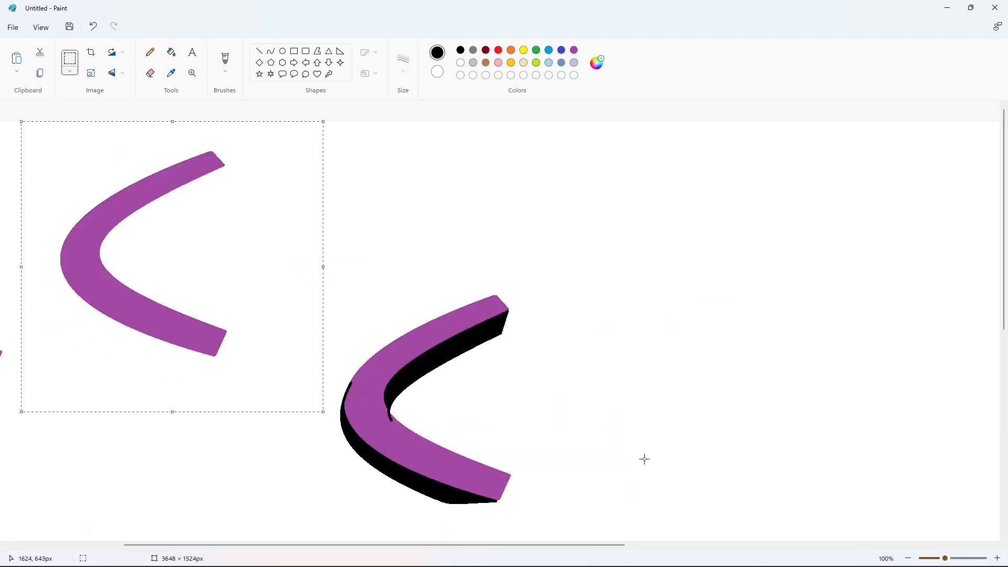
drag(238, 246, 443, 320)
drag(525, 277, 605, 346)
click(723, 465)
- Erase the spare C in the canvas corner by filling it white
click(908, 558)
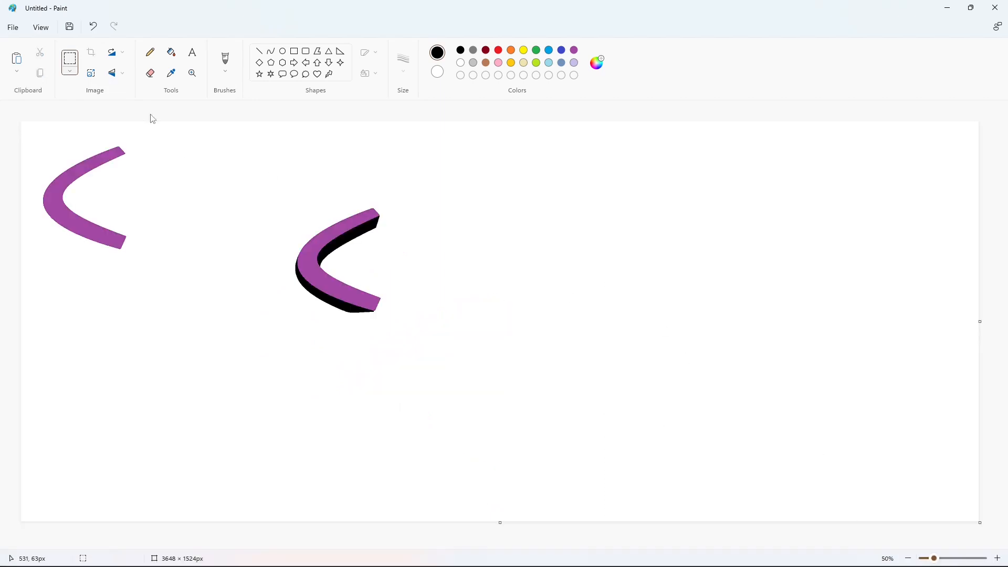
click(171, 52)
click(461, 63)
click(105, 170)
- Draw the rounded outer outline and short foot lines of a letter A in black, beside the C
click(271, 51)
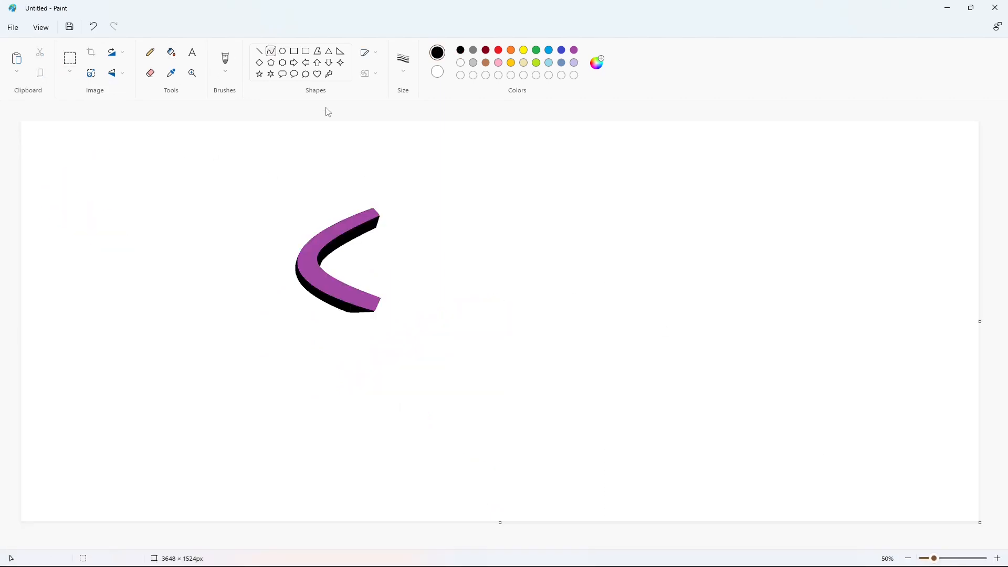
click(259, 51)
drag(395, 309, 391, 222)
mouse_move(387, 277)
mouse_down()
mouse_move(382, 231)
mouse_move(443, 213)
mouse_up()
mouse_move(414, 217)
mouse_down()
mouse_move(395, 210)
mouse_move(455, 242)
mouse_move(462, 216)
mouse_move(438, 305)
mouse_move(452, 277)
mouse_up()
click(491, 272)
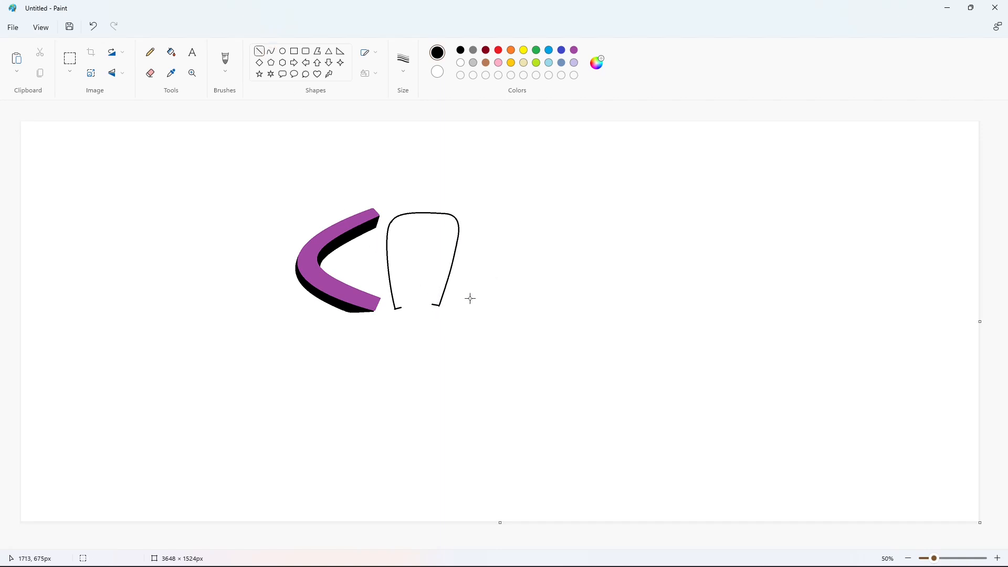
- Draw the inner arch of the A with curves running from foot to foot, parallel to the outer outline
click(271, 52)
mouse_move(400, 308)
mouse_down()
mouse_move(403, 229)
mouse_move(404, 259)
mouse_move(397, 239)
mouse_move(440, 226)
mouse_move(422, 222)
mouse_up()
click(398, 247)
click(488, 236)
drag(432, 304, 439, 226)
drag(438, 260, 449, 227)
click(479, 242)
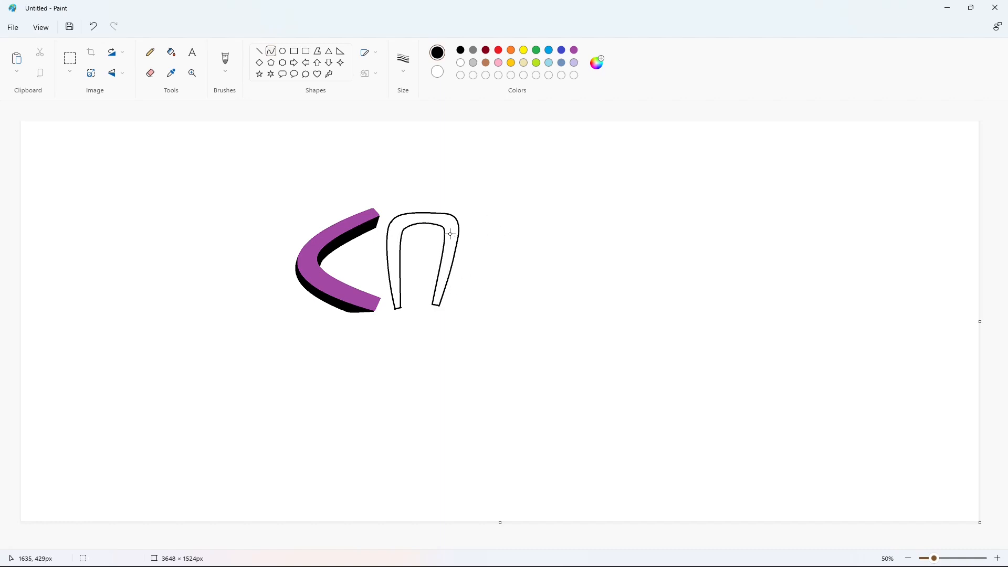
key(ctrl+z)
drag(432, 304, 445, 226)
click(483, 259)
click(397, 176)
- Add the A's crossbar between its two legs with straight lines
click(260, 50)
mouse_move(397, 266)
mouse_down()
mouse_move(443, 264)
mouse_move(444, 274)
mouse_up()
click(481, 269)
click(468, 273)
- Fill the A and its crossbar black, and recolour the merged letter purple
click(171, 52)
click(420, 271)
click(393, 237)
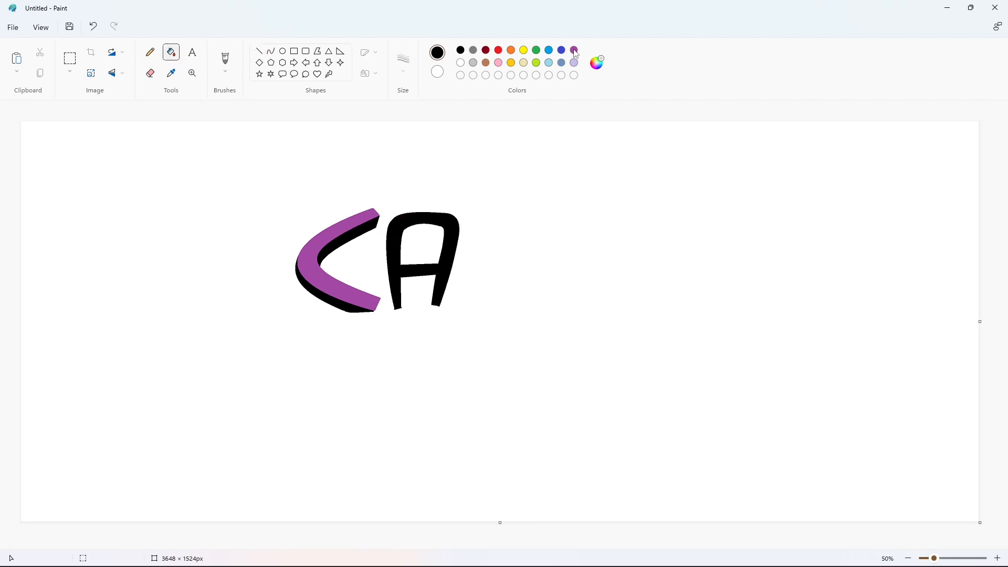
click(574, 50)
click(452, 222)
- Copy the purple A and paste a spare into the upper-left corner of the canvas
click(271, 51)
click(70, 58)
drag(483, 189, 372, 360)
key(ctrl+c)
key(ctrl+v)
click(188, 162)
- Draw a curved shadow along the outside of the A's left leg and fill it black
click(270, 51)
click(461, 49)
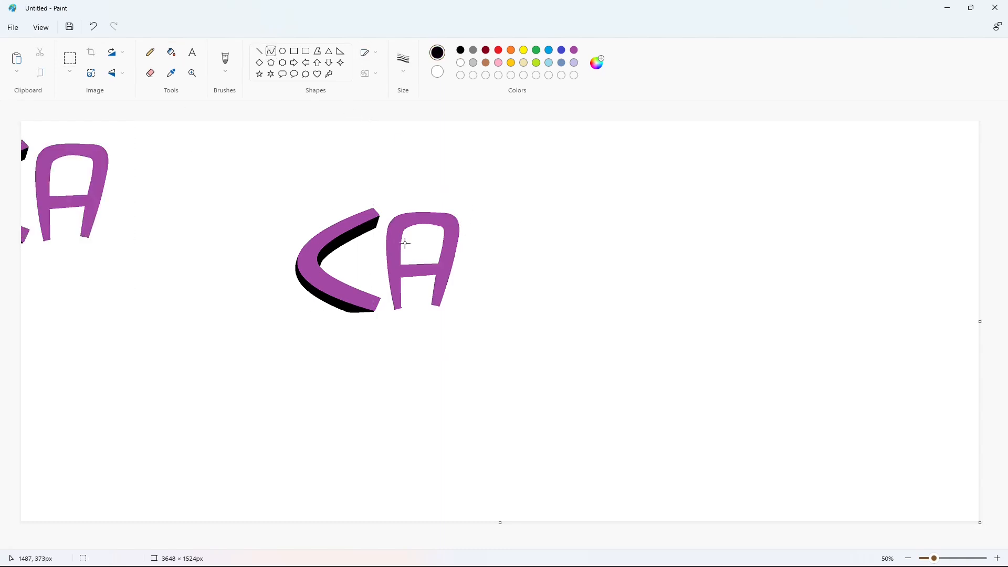
mouse_move(394, 309)
mouse_down()
mouse_move(380, 253)
mouse_move(381, 280)
mouse_move(396, 216)
mouse_up()
drag(388, 232, 383, 234)
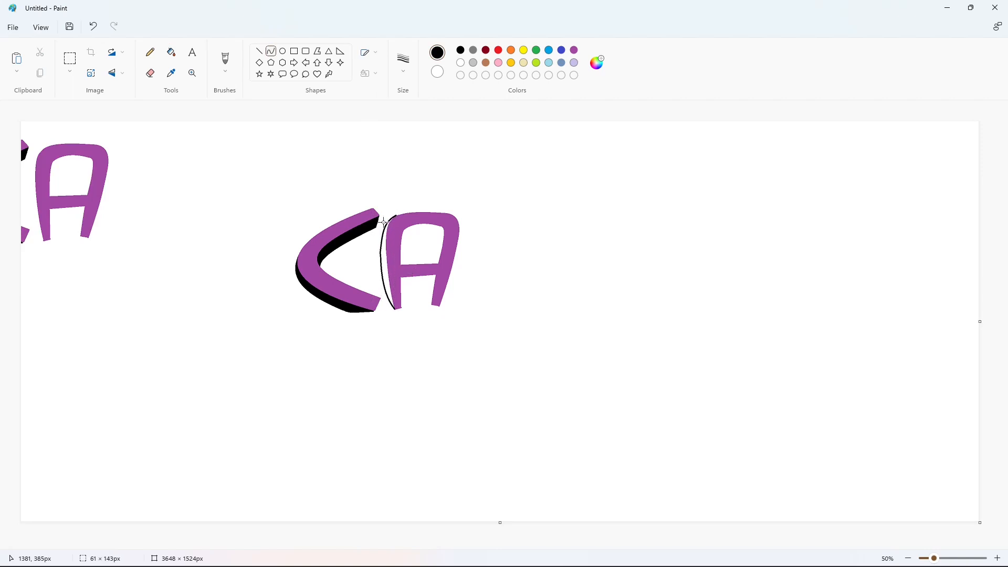
click(383, 222)
click(172, 52)
click(386, 256)
- Outline shadows inside the A's opening, under its crossbar and beside its right leg, and fill them black
click(259, 51)
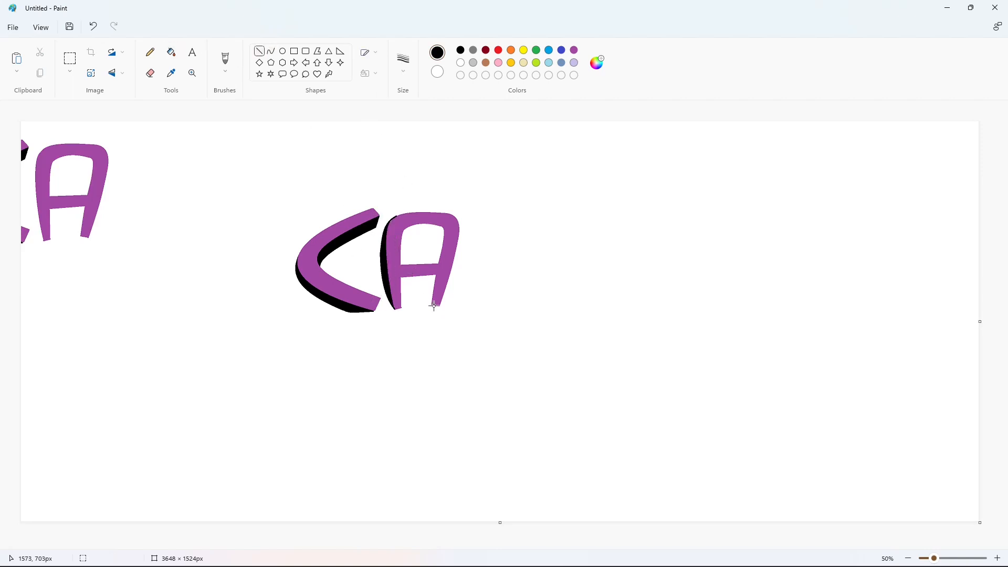
drag(429, 282, 396, 280)
drag(432, 267, 437, 233)
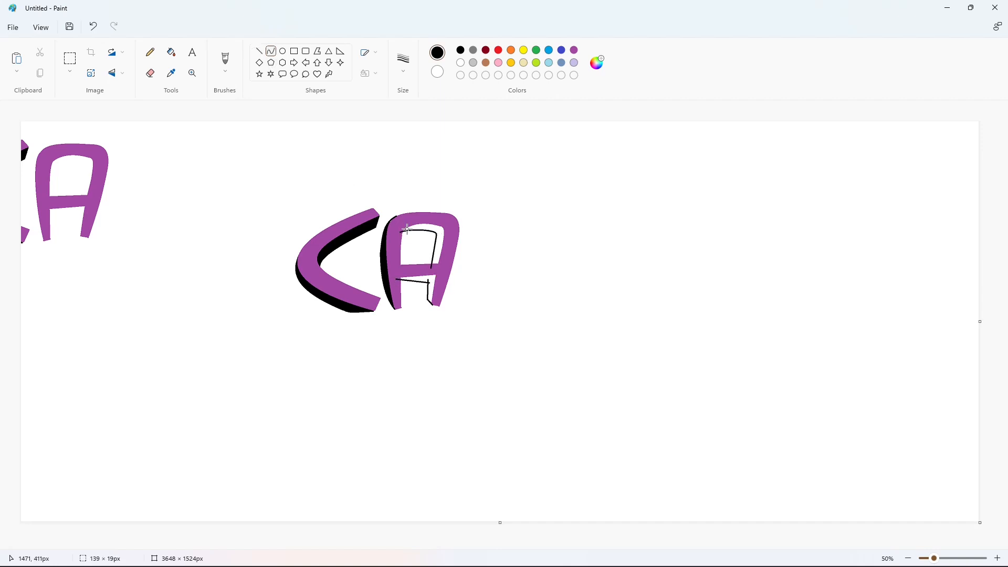
click(171, 52)
click(438, 246)
click(435, 286)
- Copy the spare purple A and paste a duplicate of it
scroll(485, 330, up, 1)
click(70, 58)
mouse_move(242, 148)
mouse_down()
mouse_move(70, 413)
mouse_move(44, 415)
mouse_up()
key(ctrl+c)
key(ctrl+v)
- Align the pasted purple A exactly over the shadowed A beside the C
mouse_move(189, 273)
mouse_down()
mouse_move(488, 367)
mouse_move(821, 405)
mouse_up()
drag(462, 545, 579, 545)
drag(580, 388, 675, 416)
key(Down)
key(Down)
key(Down)
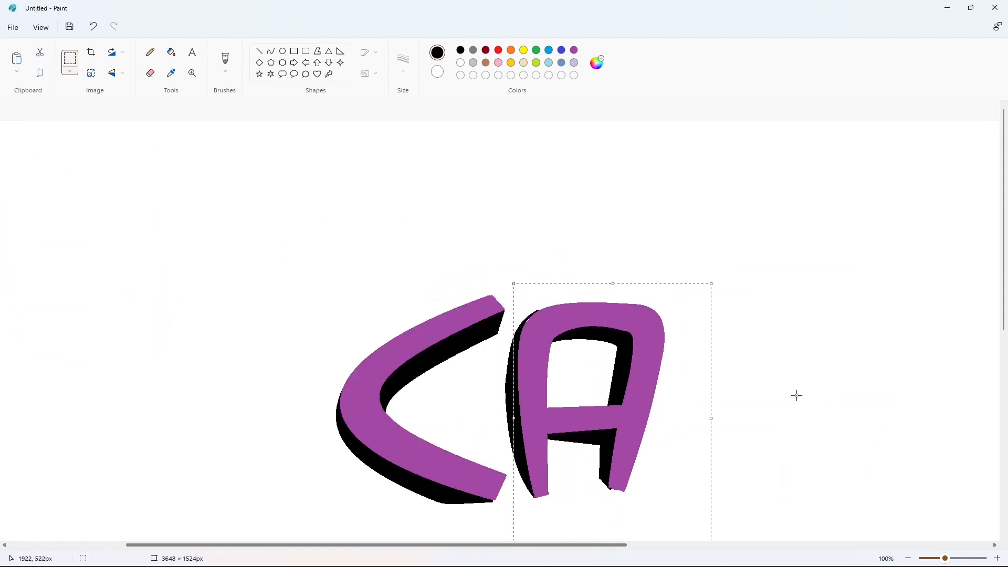
key(Down)
key(Up)
key(Left)
click(796, 396)
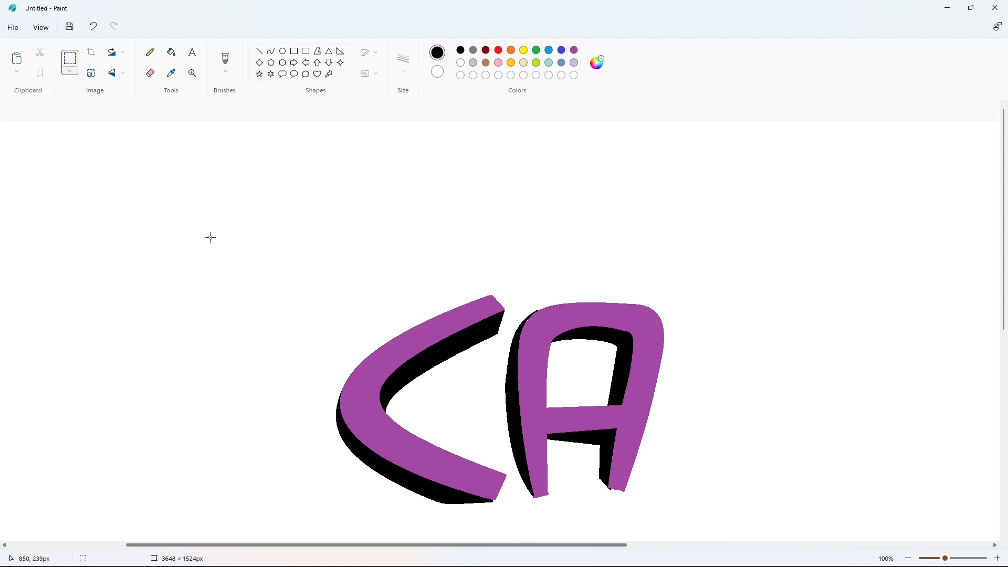
- Cover the stray black edge at the A's upper-left curve with a white line and erase the spare A with a white rectangle
click(259, 51)
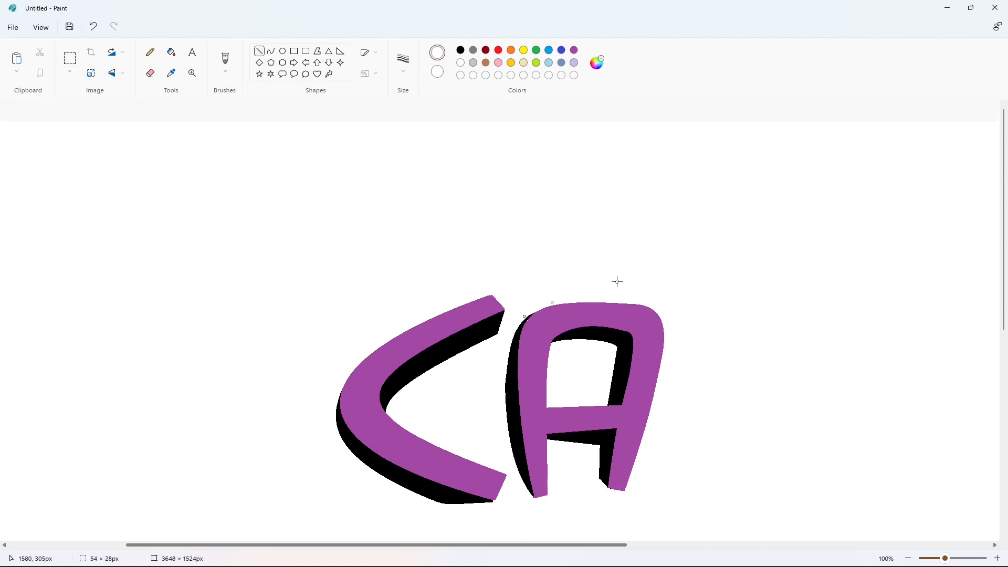
click(908, 557)
click(171, 52)
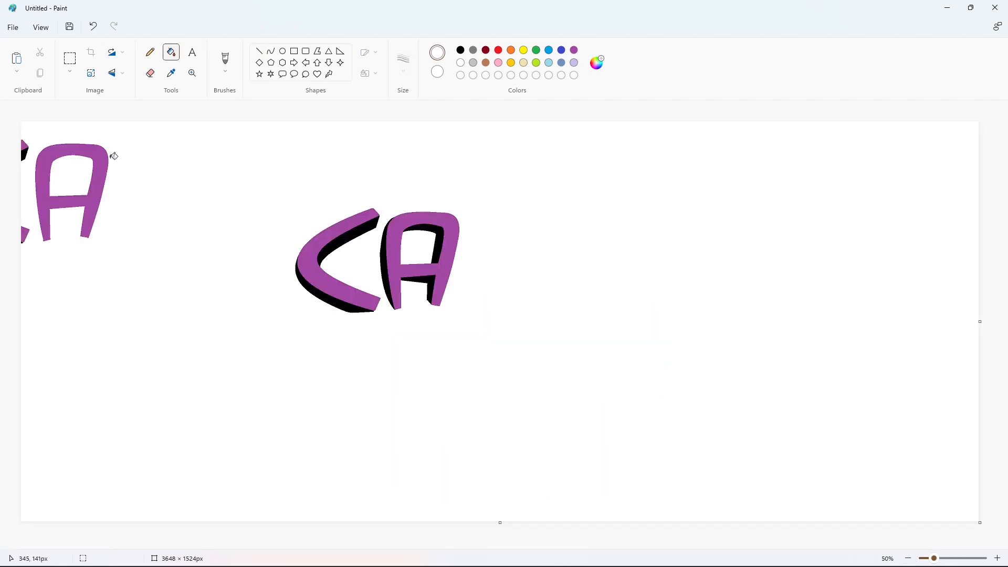
click(294, 51)
drag(13, 217, 48, 266)
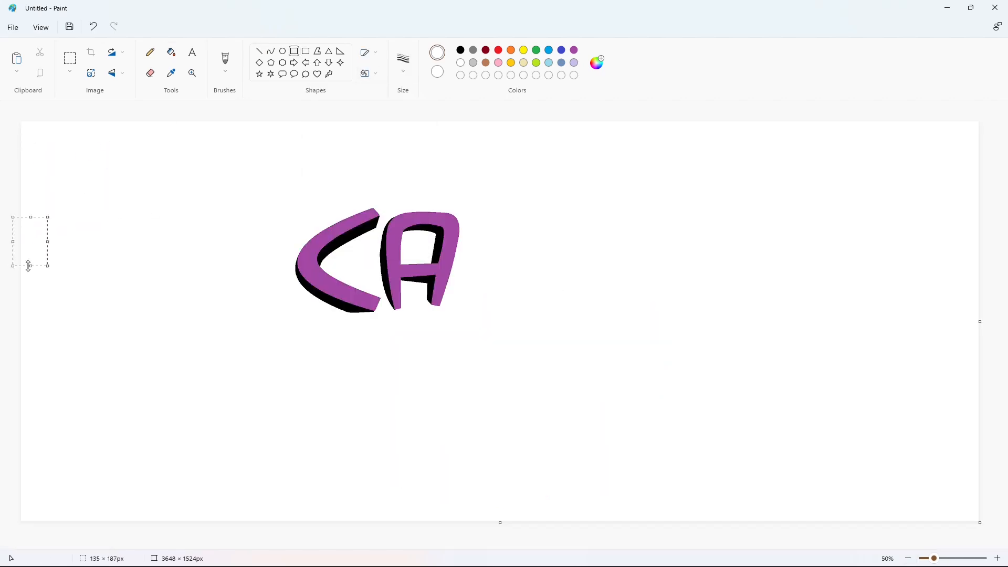
- Draw the outer outline of a letter M in black beside the A, with a slightly arched top and curved sides
click(259, 51)
click(461, 49)
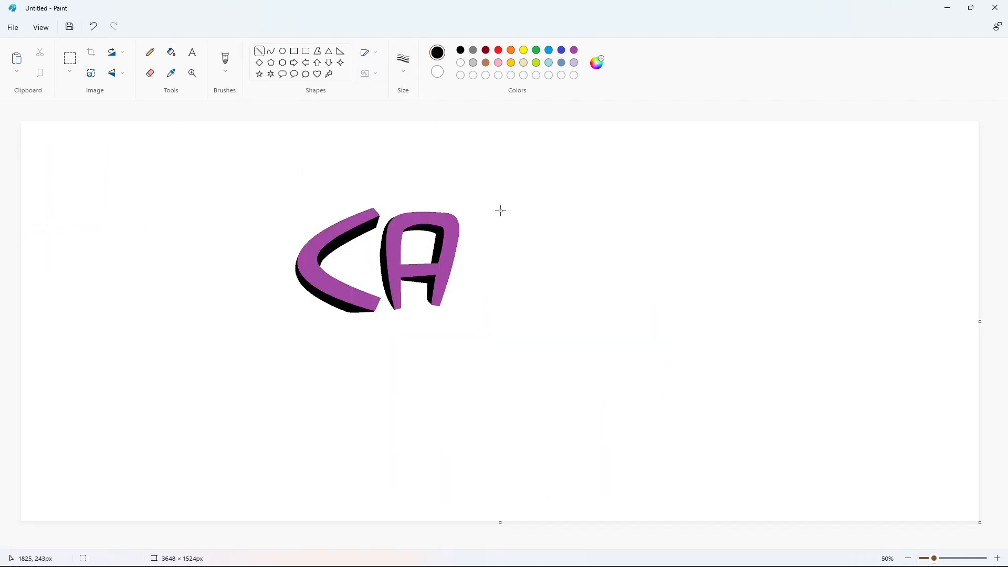
click(271, 51)
mouse_move(471, 296)
mouse_down()
mouse_move(484, 222)
mouse_move(577, 232)
mouse_move(561, 286)
mouse_up()
click(472, 265)
click(472, 262)
click(515, 214)
click(549, 216)
drag(571, 246, 576, 263)
click(576, 263)
- Draw the M's first inner arch, curving from the left foot to the middle leg
mouse_move(481, 296)
mouse_down()
mouse_move(492, 235)
mouse_move(518, 255)
mouse_up()
click(486, 258)
click(492, 235)
key(ctrl+z)
click(522, 231)
click(523, 232)
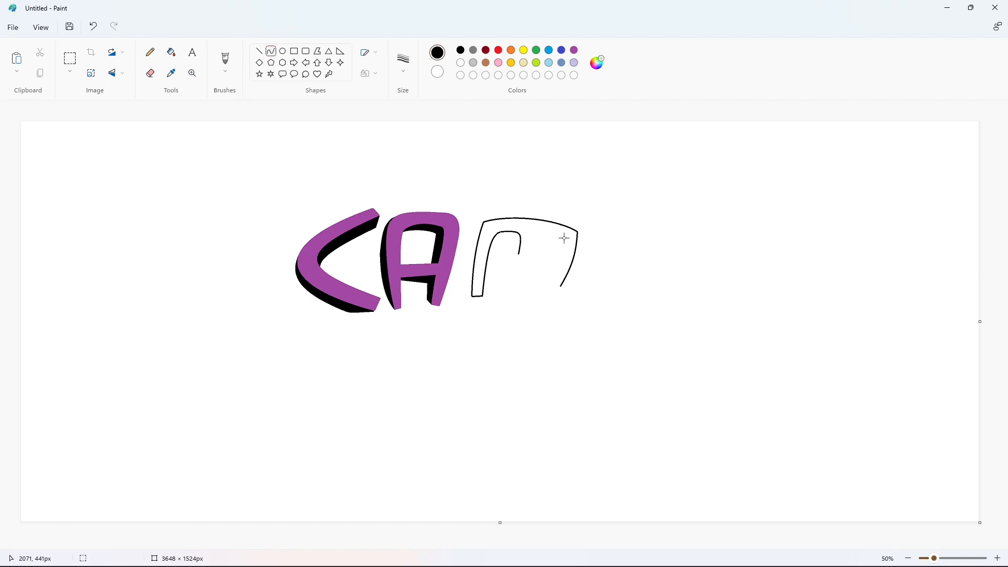
click(523, 229)
- Draw the M's middle leg and second inner arch, and close the right foot
mouse_move(521, 245)
mouse_down()
mouse_move(514, 289)
mouse_move(533, 238)
mouse_move(565, 237)
mouse_move(553, 284)
mouse_up()
click(560, 244)
click(271, 51)
click(537, 230)
click(536, 229)
click(569, 237)
click(569, 238)
click(630, 250)
click(259, 51)
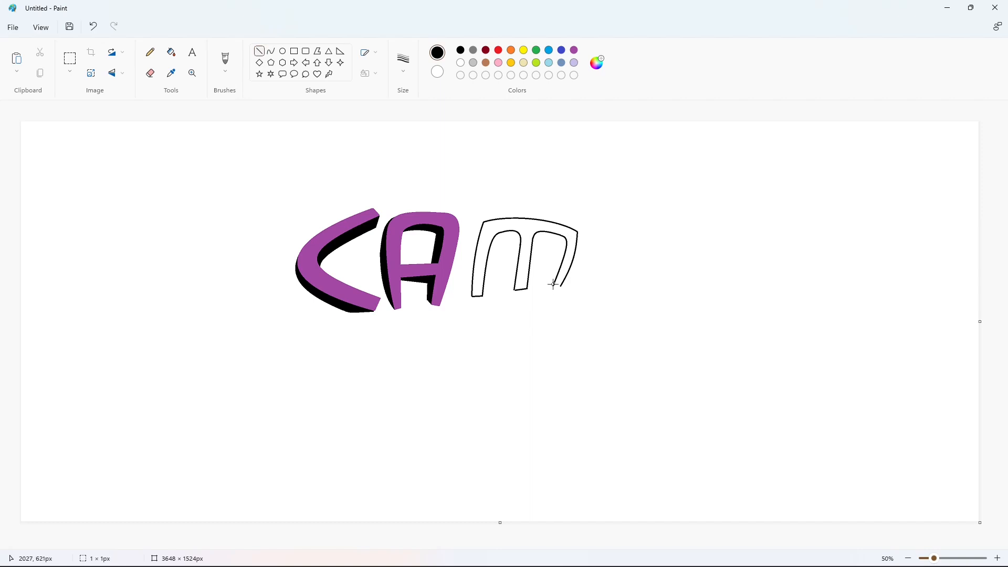
- Fill the M black and recolour the merged letter purple
click(172, 52)
click(546, 224)
click(574, 50)
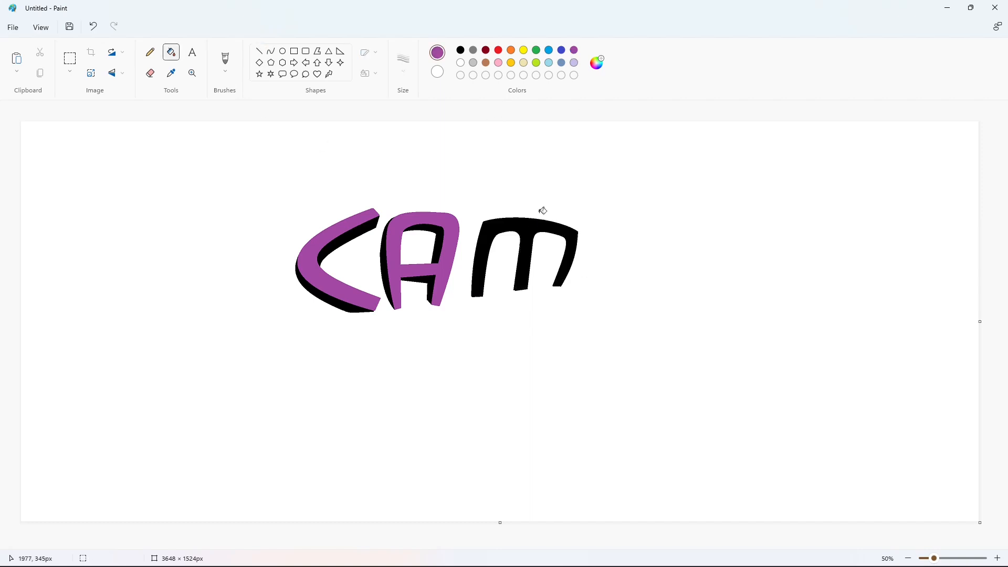
click(547, 224)
- Copy the purple M and paste a spare into the upper-left corner of the canvas
click(70, 58)
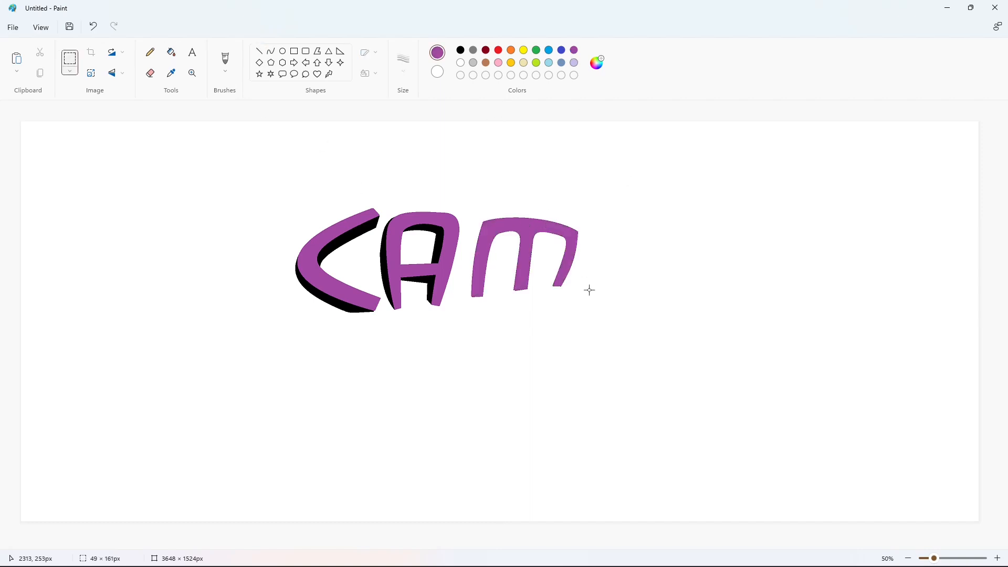
drag(628, 186, 466, 376)
key(ctrl+c)
key(ctrl+v)
- Draw the black outline of a curved shadow along the outside of the M's left leg
click(260, 53)
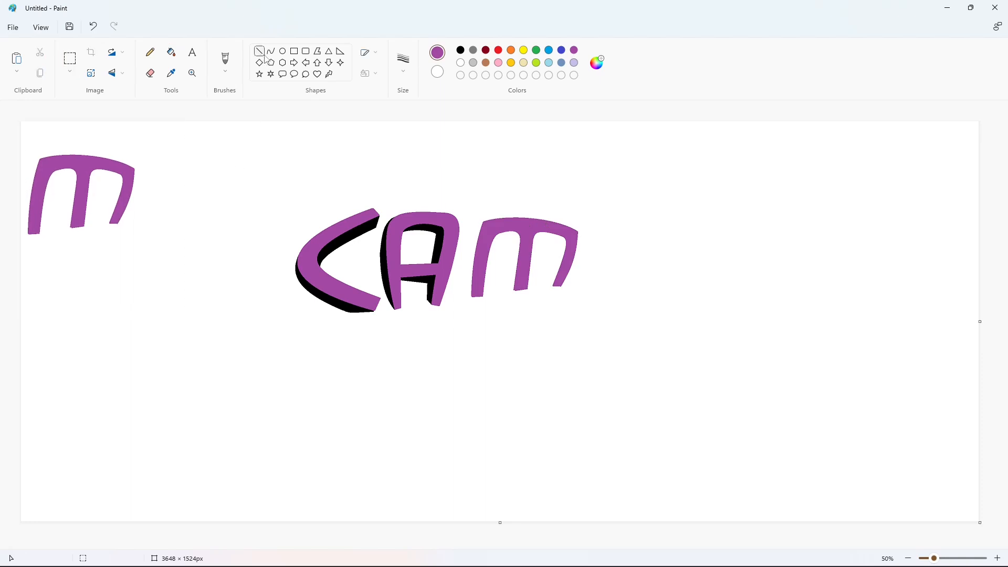
click(461, 50)
drag(467, 293, 482, 224)
click(271, 50)
click(465, 254)
click(470, 230)
- Outline shadows inside both arches of the M, along the middle and right legs, in black
click(259, 51)
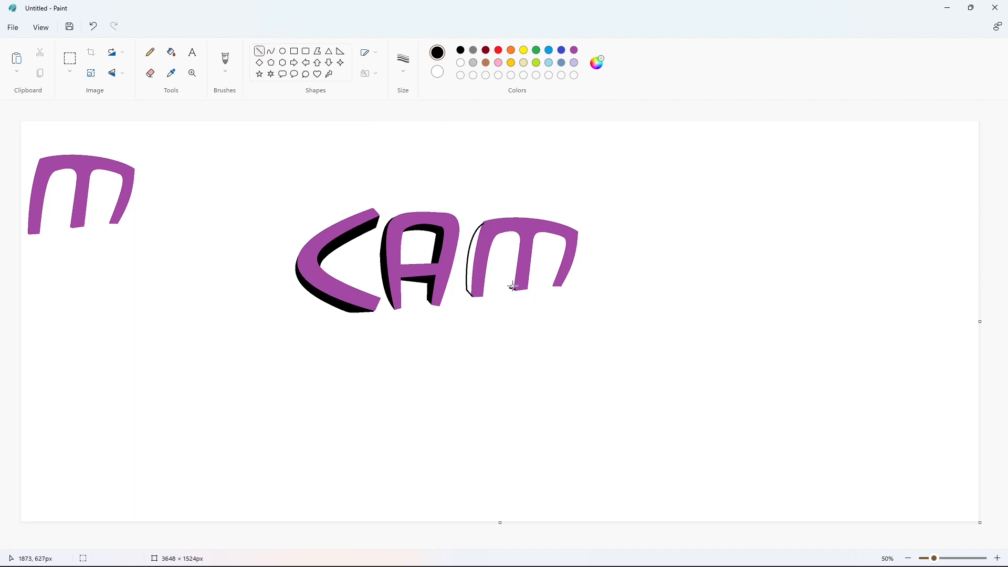
drag(510, 288, 513, 244)
click(262, 54)
drag(550, 284, 560, 246)
click(271, 50)
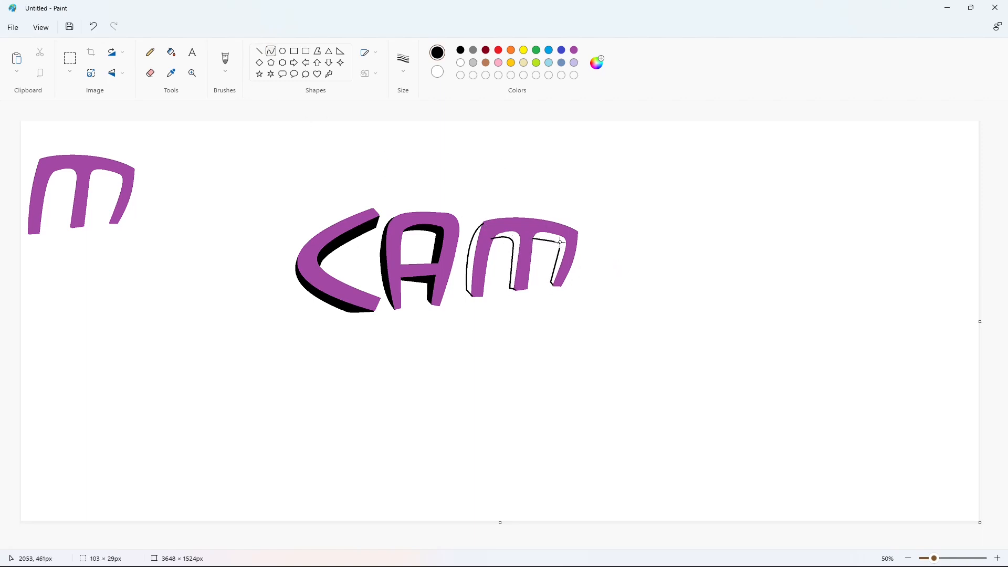
- Fill the outlined shadow areas of the M with black
click(171, 52)
click(475, 263)
click(511, 262)
click(558, 257)
- Copy the spare purple M and align the duplicate over the shadowed M to cover overlapping black lines
click(70, 59)
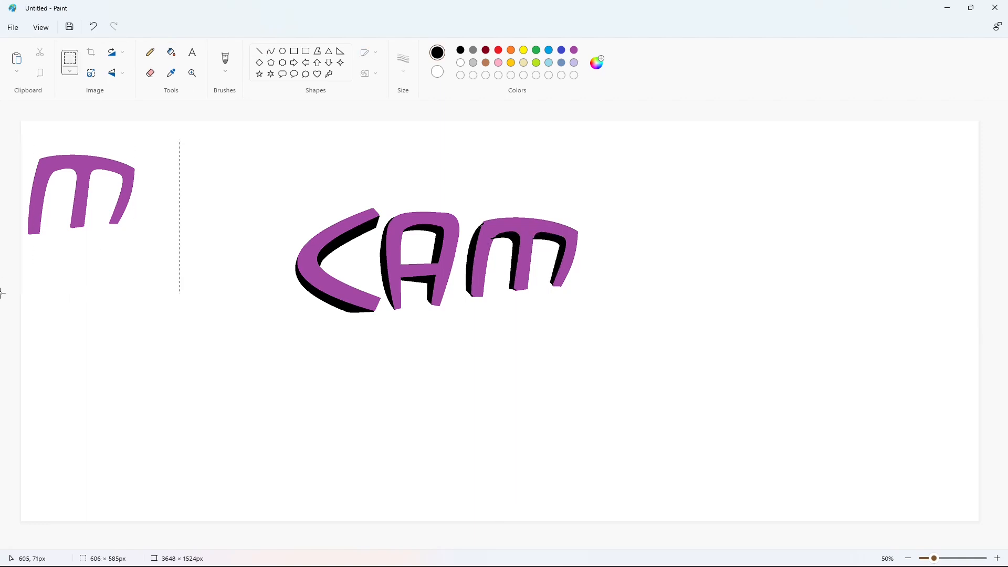
click(997, 558)
drag(488, 546, 761, 546)
key(ctrl+v)
drag(179, 215, 529, 377)
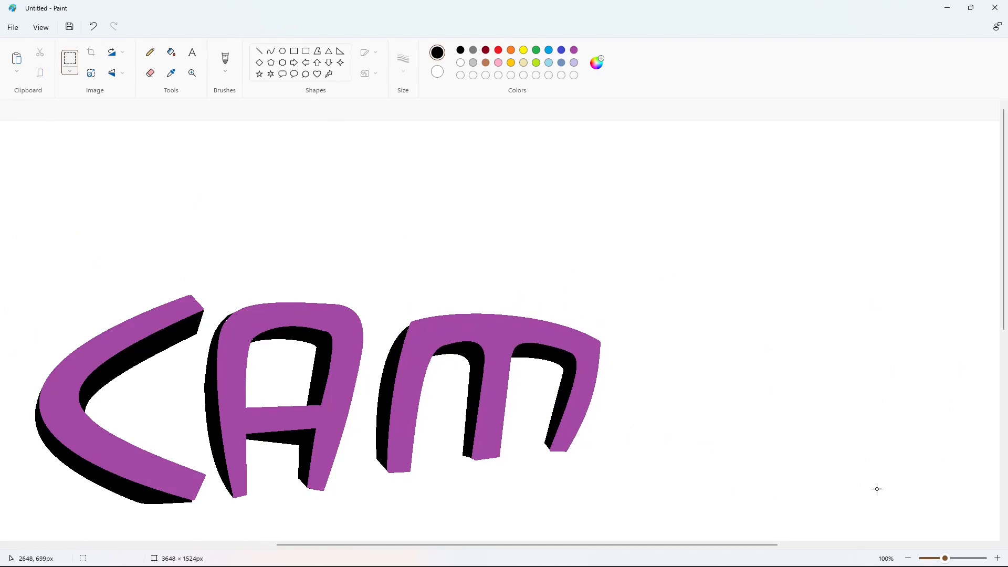
click(907, 558)
click(259, 51)
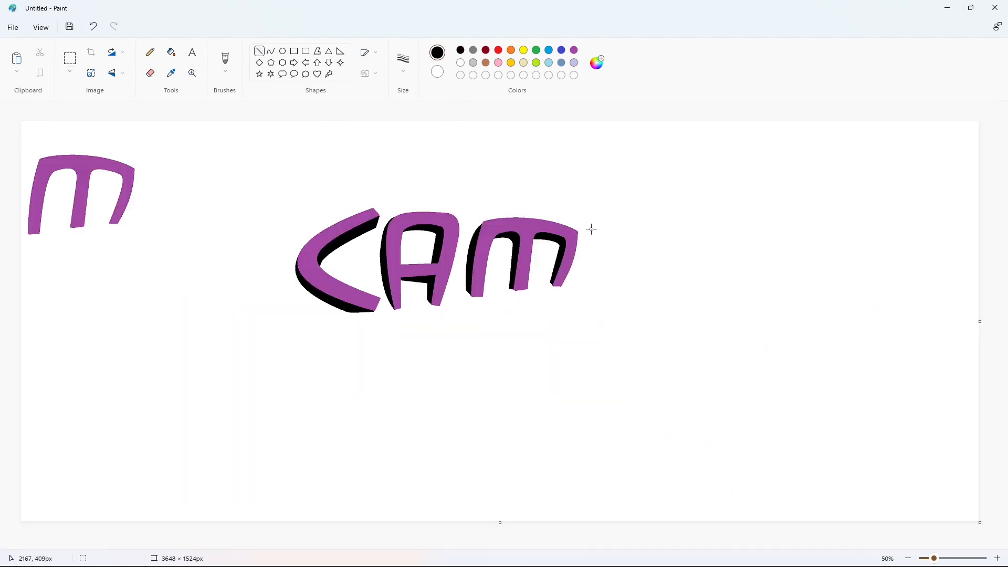
- Draw the black outline of a P after the M, including its inner opening, and fill the letter with purple
mouse_move(593, 230)
mouse_down()
mouse_move(587, 286)
mouse_move(604, 237)
mouse_move(657, 240)
mouse_move(663, 252)
mouse_move(662, 228)
mouse_move(597, 263)
mouse_move(622, 269)
mouse_move(650, 250)
mouse_move(642, 233)
mouse_move(595, 258)
mouse_move(626, 260)
mouse_up()
click(692, 257)
click(775, 271)
click(706, 260)
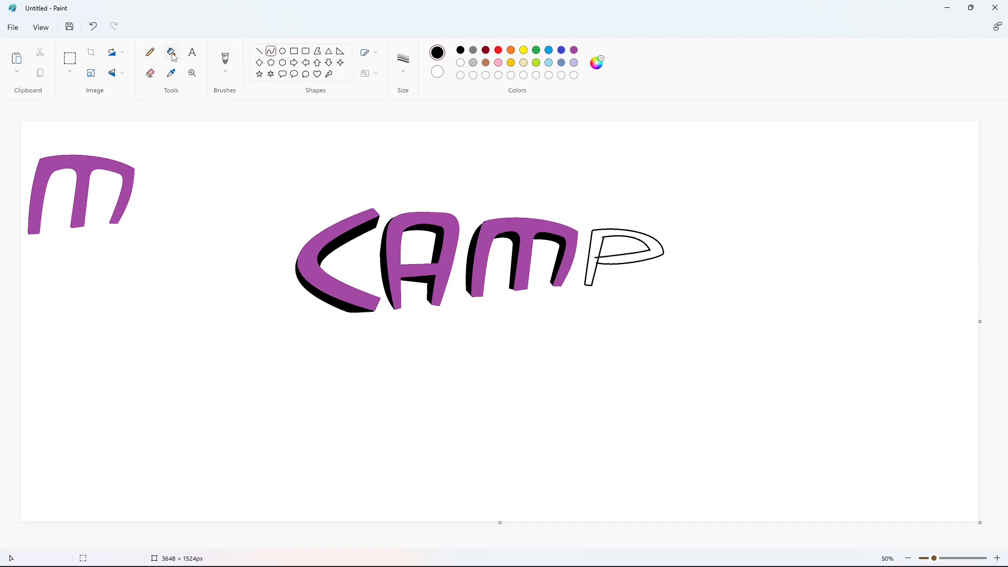
click(171, 52)
click(624, 260)
- Copy the purple P and place the spare duplicate in the blank upper-left area of the canvas
click(70, 58)
drag(680, 198, 580, 328)
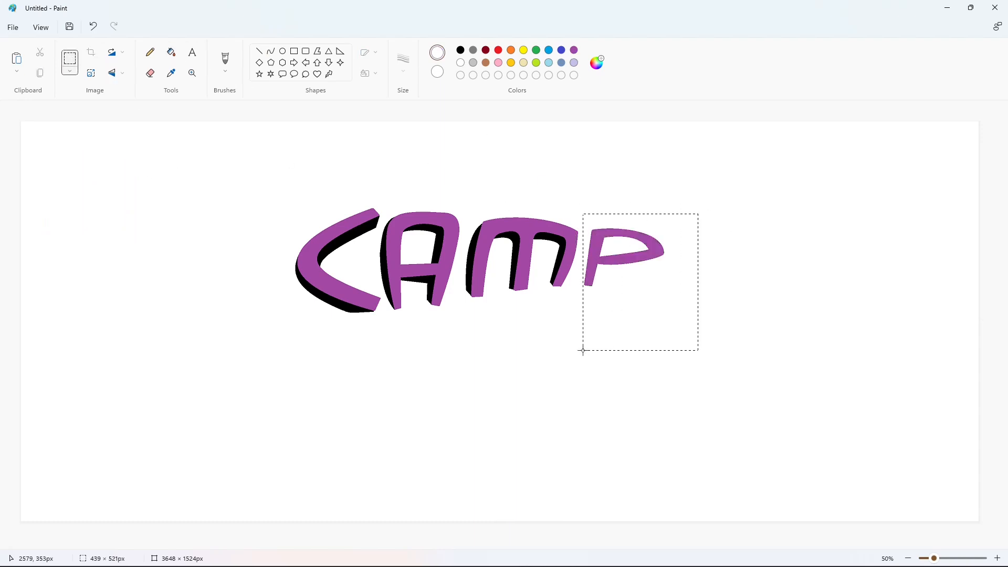
drag(583, 350, 579, 350)
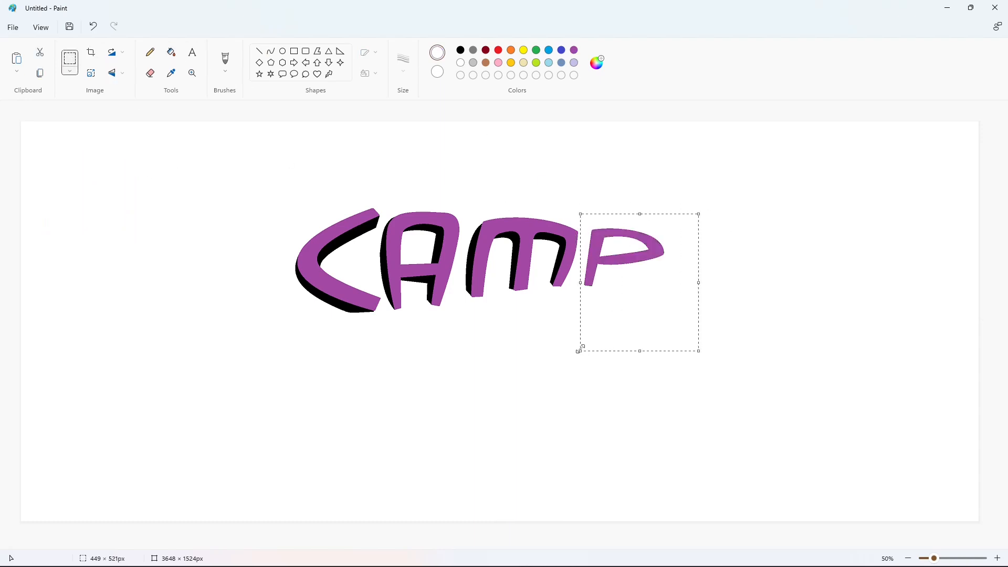
key(ctrl+c)
key(ctrl+v)
drag(84, 184, 89, 224)
- Outline curved black shadows along the P's stem, inside its bowl and underneath the bowl
click(260, 51)
click(460, 50)
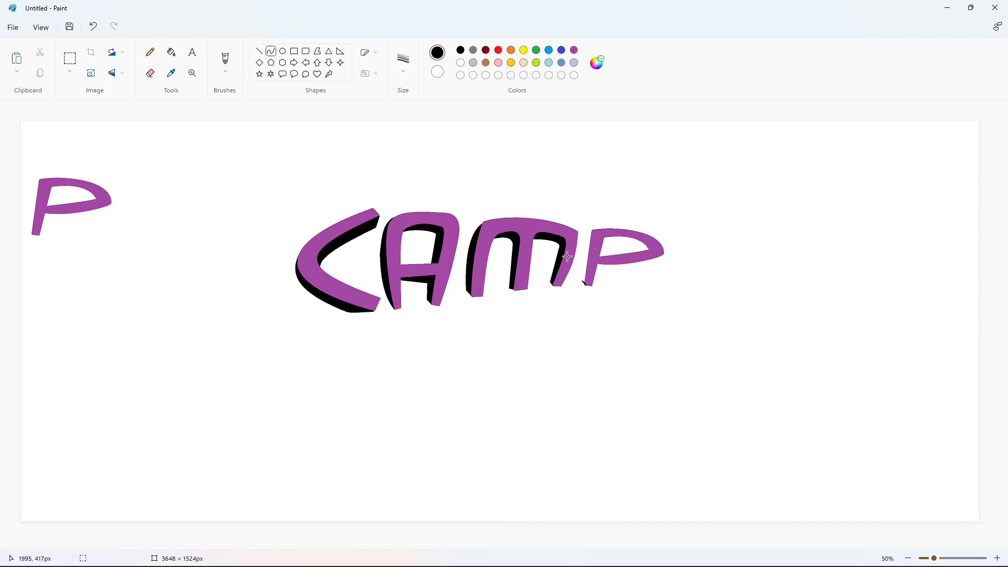
mouse_move(583, 281)
mouse_down()
mouse_move(591, 231)
mouse_move(641, 253)
mouse_up()
click(579, 268)
click(585, 235)
click(614, 240)
click(629, 243)
drag(660, 263, 595, 267)
click(642, 270)
click(607, 277)
click(743, 275)
- Fill the outlined shadow areas of the P with black
click(171, 52)
click(586, 248)
click(637, 244)
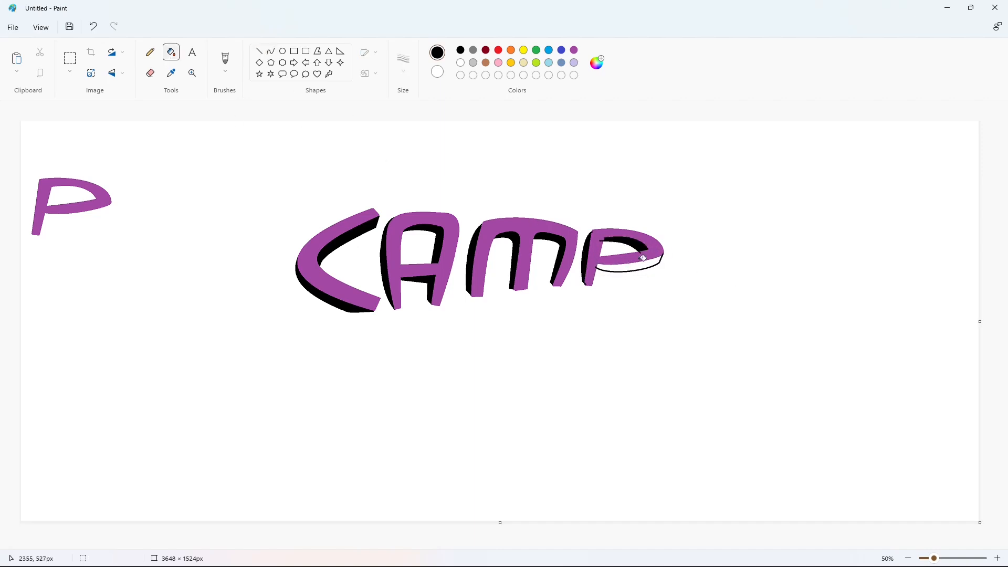
click(642, 265)
- Paste the copied P and align it over the shadowed P to cover the overlapping black lines
click(997, 558)
key(ctrl+v)
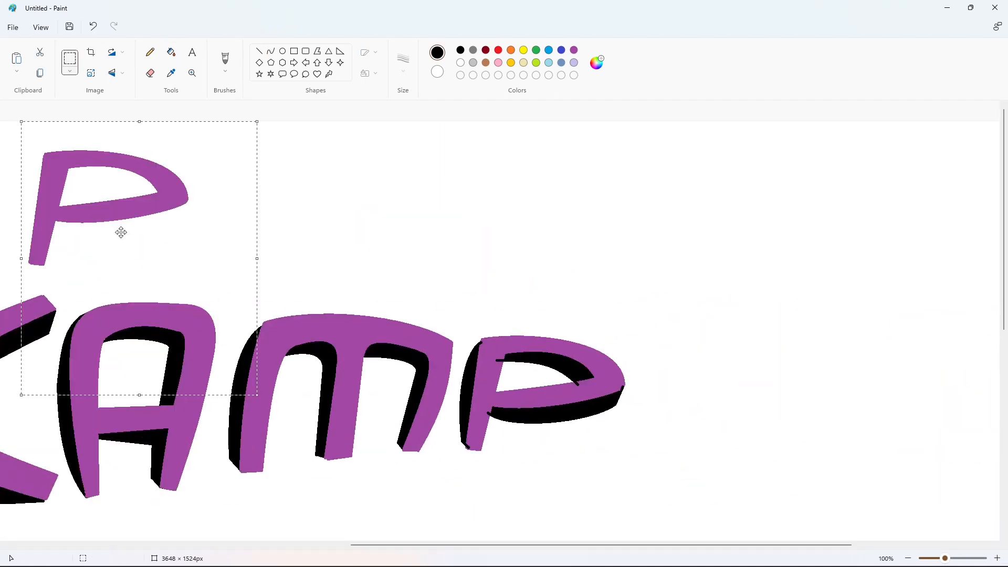
drag(119, 232, 567, 417)
click(781, 426)
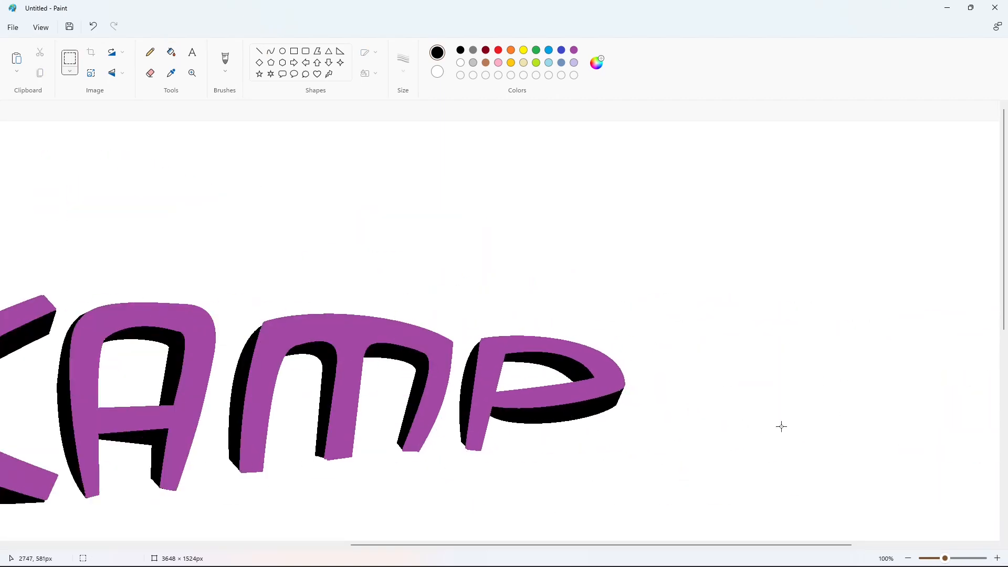
- Erase the spare purple P by filling it with white
click(908, 558)
click(171, 52)
click(462, 63)
click(105, 195)
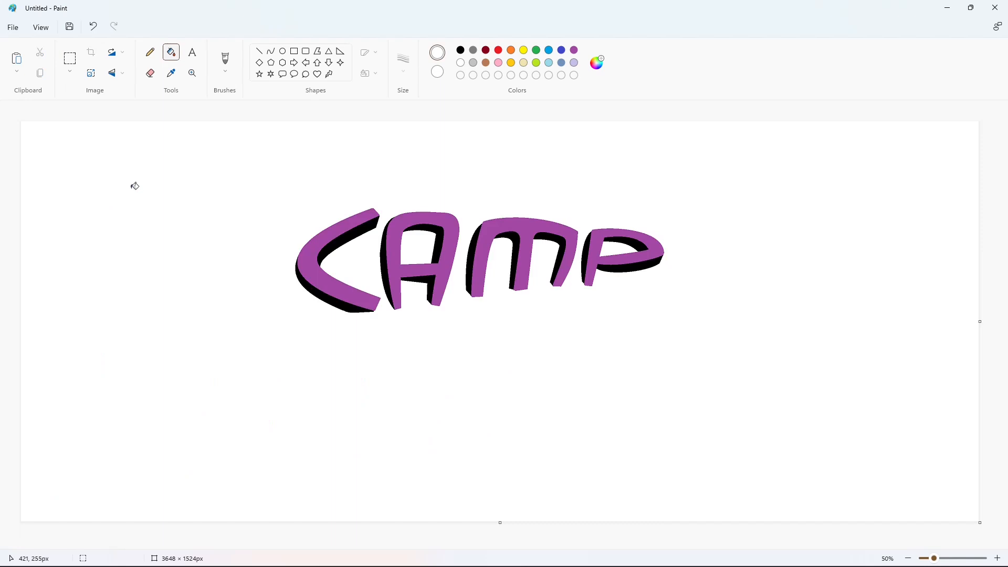
- Draw the black outline of an L with slightly curved strokes below the C
click(260, 51)
click(460, 50)
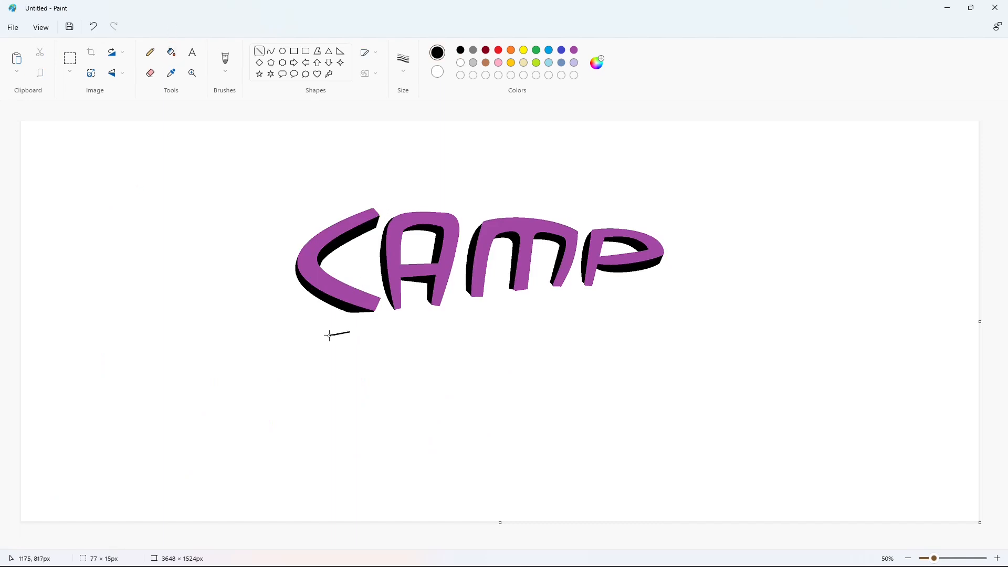
drag(328, 335, 319, 441)
mouse_move(348, 333)
mouse_down()
mouse_move(337, 430)
mouse_move(397, 415)
mouse_up()
mouse_move(367, 423)
mouse_down()
mouse_move(391, 437)
mouse_move(398, 430)
mouse_up()
drag(350, 437, 367, 439)
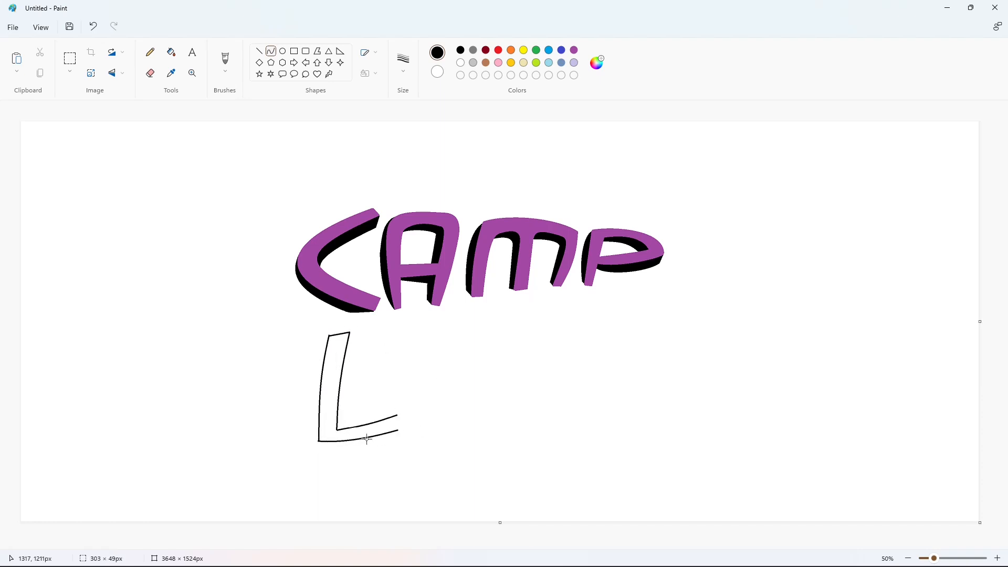
click(367, 439)
click(259, 51)
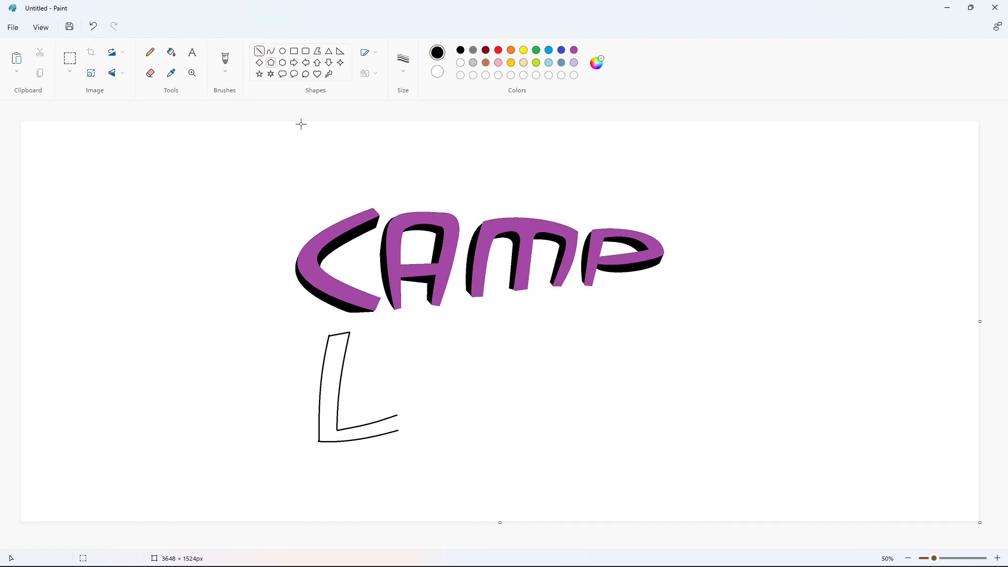
- Fill the outlined L with purple
click(166, 55)
click(340, 343)
click(337, 346)
click(259, 51)
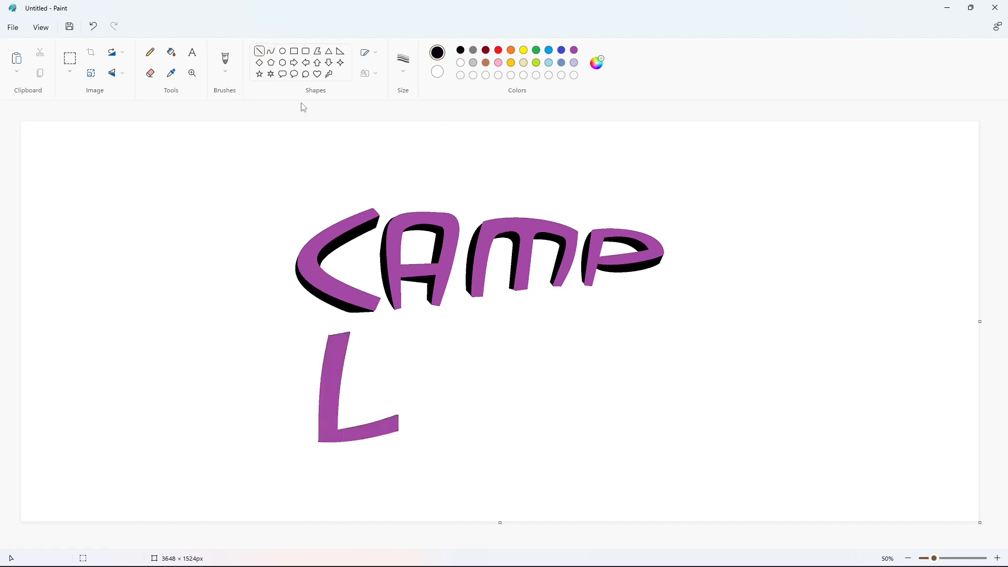
drag(328, 337, 312, 446)
click(317, 356)
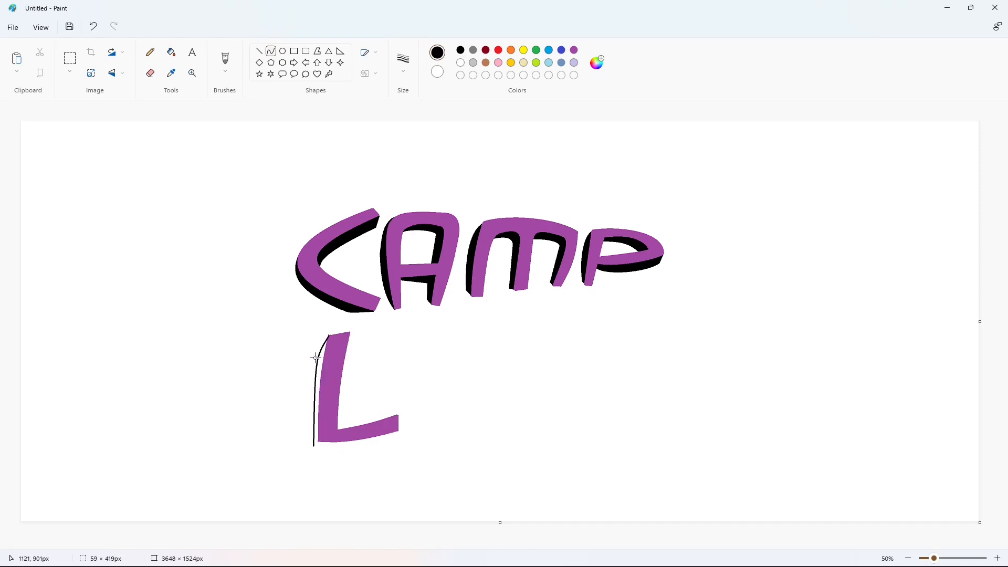
key(ctrl+z)
- Copy the purple L and paste a spare duplicate in the canvas's upper-left corner
click(70, 57)
drag(423, 322, 304, 473)
key(ctrl+c)
key(ctrl+v)
- Outline a curved shadow along the L's outer left side and underneath its foot, and fill it with black
click(270, 51)
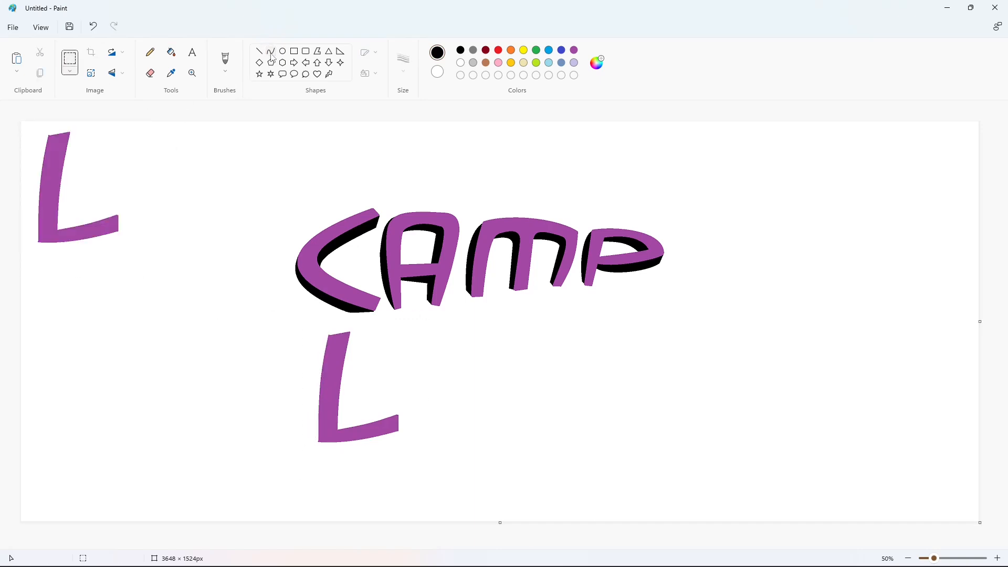
drag(328, 336, 312, 445)
drag(312, 391, 308, 380)
click(321, 354)
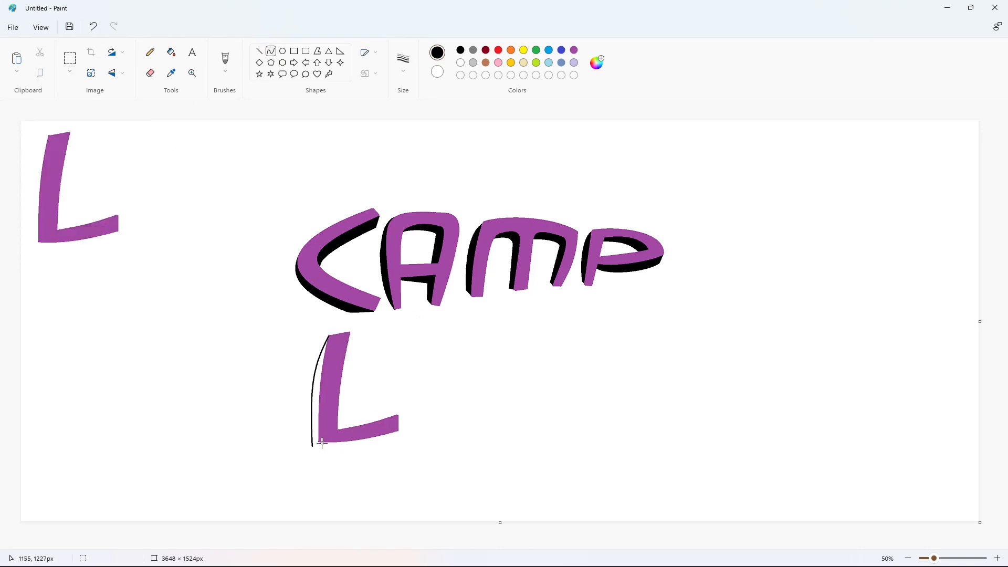
drag(313, 447, 387, 437)
key(ctrl+z)
mouse_move(312, 447)
mouse_down()
mouse_move(399, 430)
mouse_move(373, 447)
mouse_up()
click(171, 52)
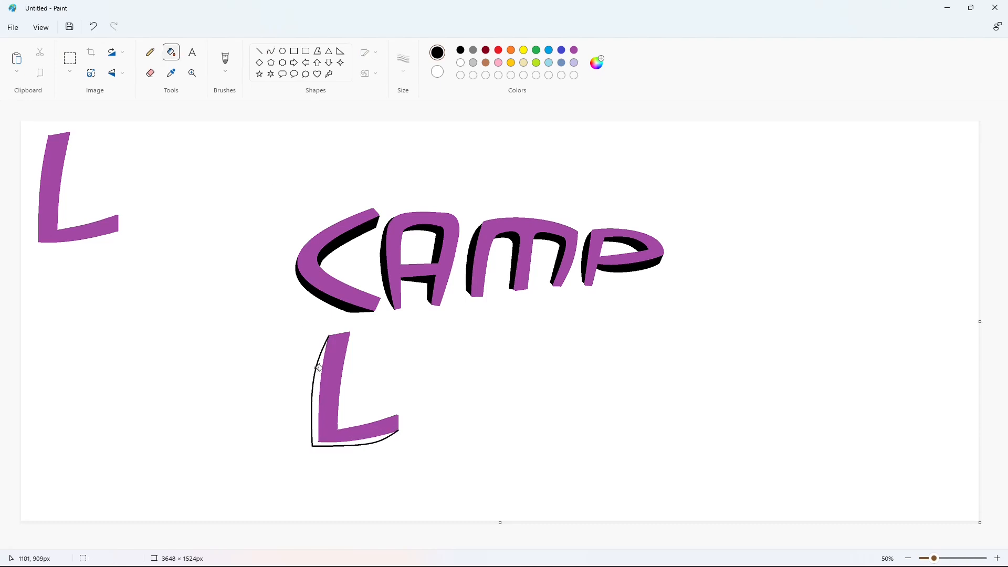
click(318, 373)
- Paste the copied L aligned over the shadowed L, and trim the tip of its foot with a short white line
click(998, 558)
key(ctrl+v)
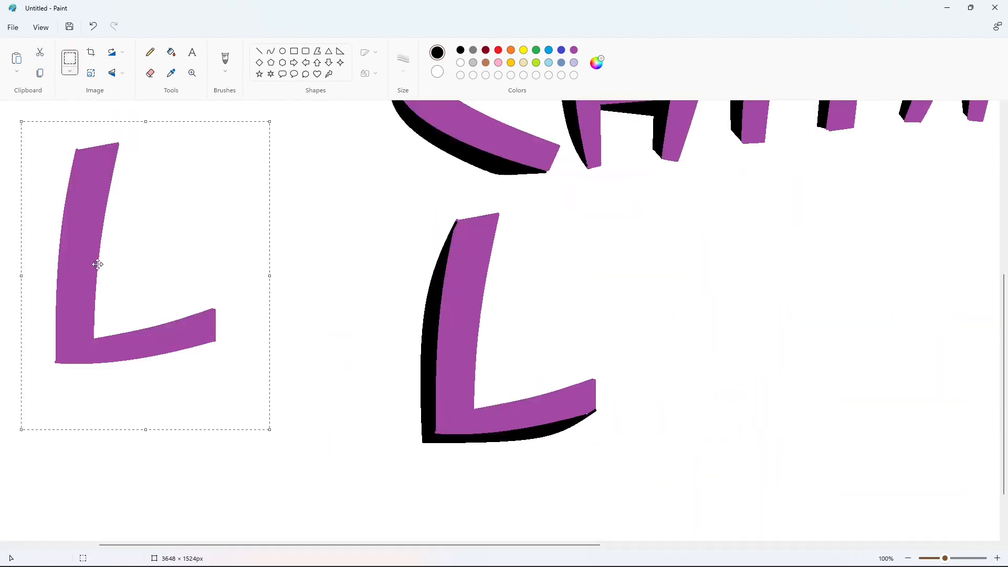
drag(97, 263, 478, 337)
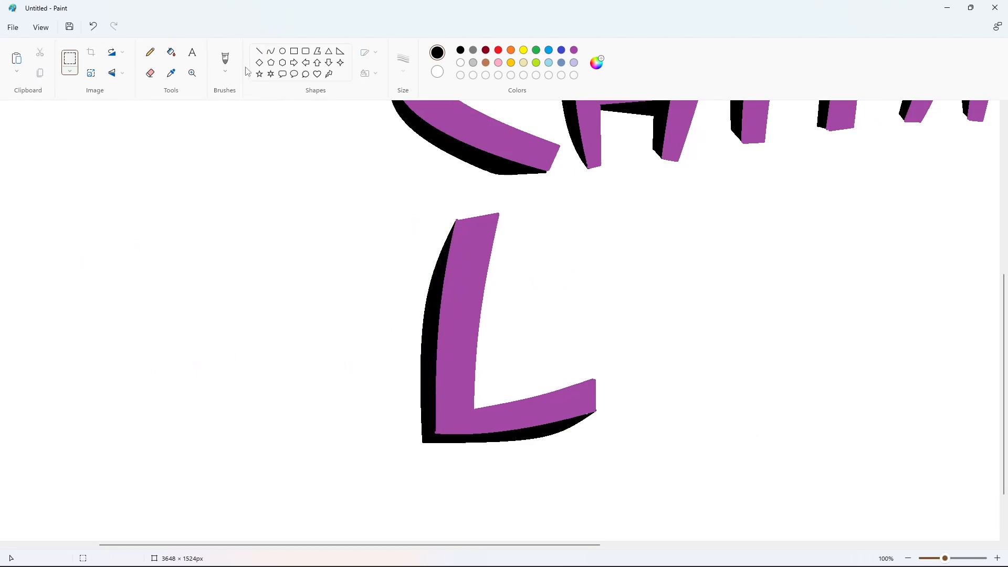
click(259, 51)
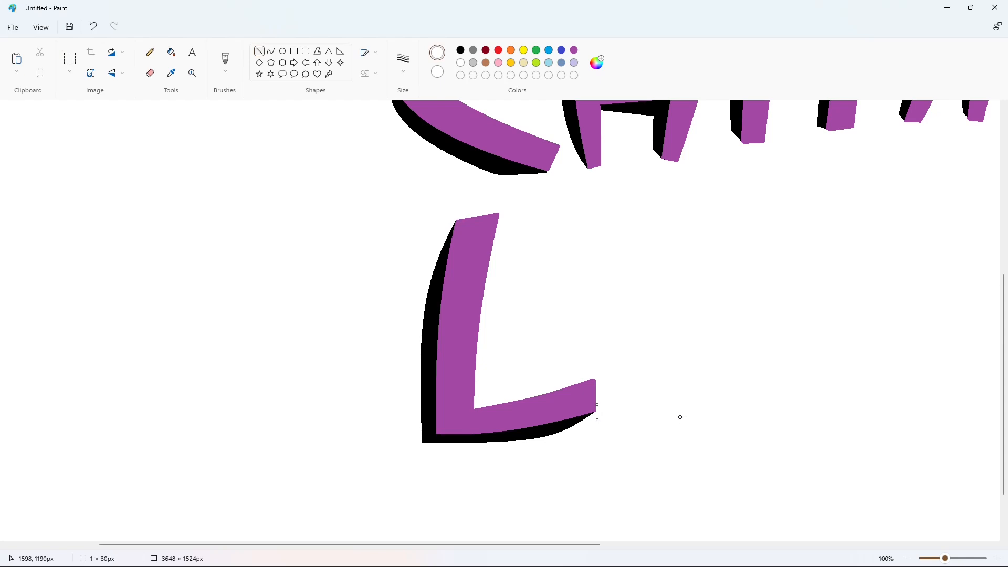
scroll(680, 417, down, 2)
- Draw the outer black outline of a rounded A after the L, below the first A
click(272, 52)
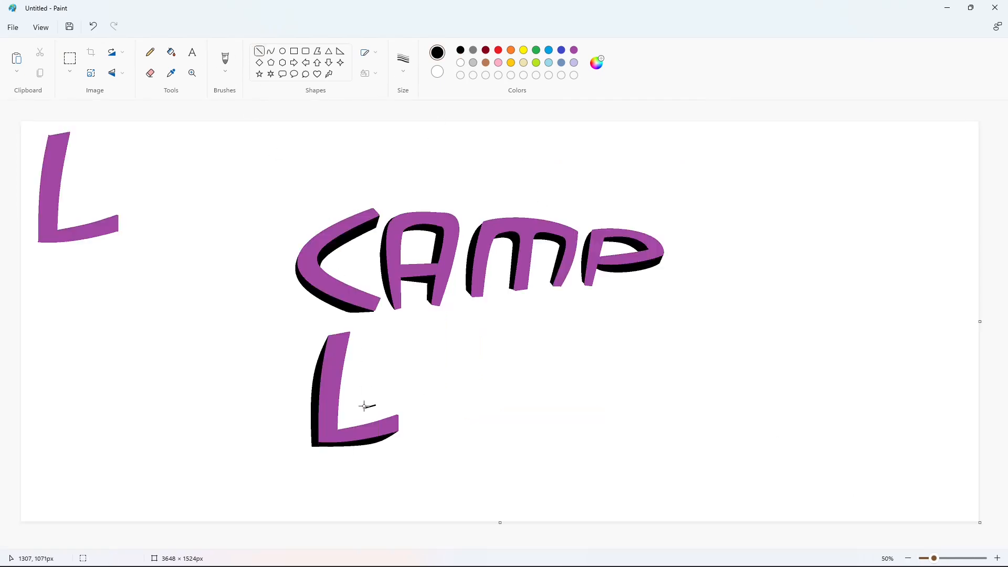
mouse_move(364, 406)
mouse_down()
mouse_move(371, 339)
mouse_move(439, 327)
mouse_move(432, 418)
mouse_move(450, 337)
mouse_up()
click(376, 323)
click(406, 317)
click(450, 338)
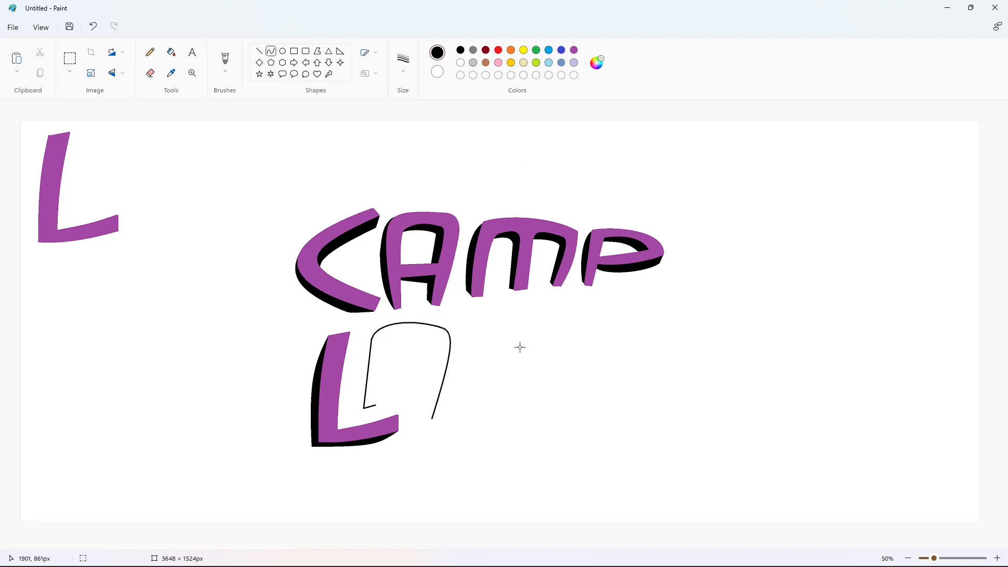
- Draw the inner outline and curved crossbar of the A below, closing the ends of its legs
click(259, 51)
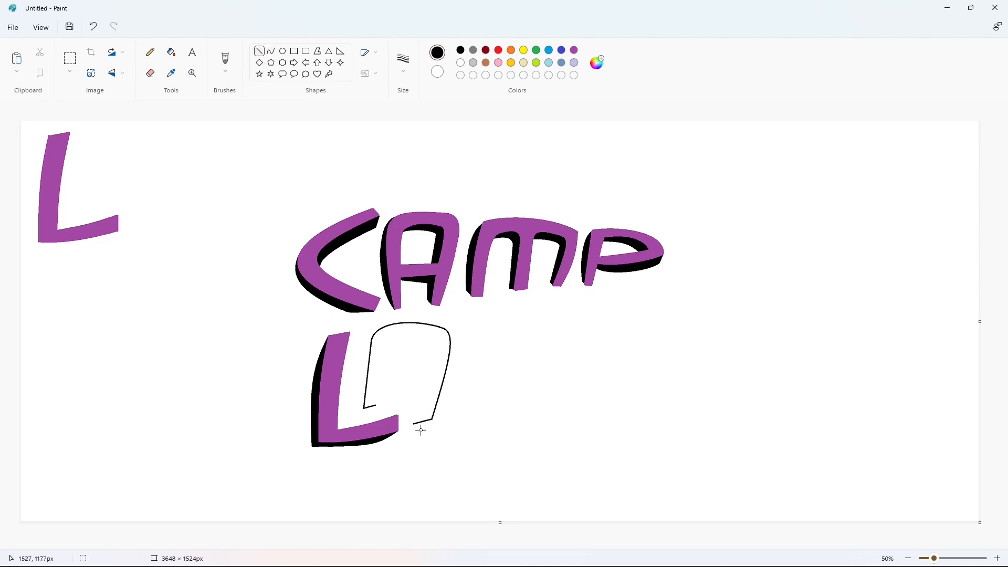
mouse_move(375, 404)
mouse_down()
mouse_move(402, 342)
mouse_move(383, 346)
mouse_move(433, 345)
mouse_up()
click(382, 346)
click(459, 346)
drag(418, 345, 413, 423)
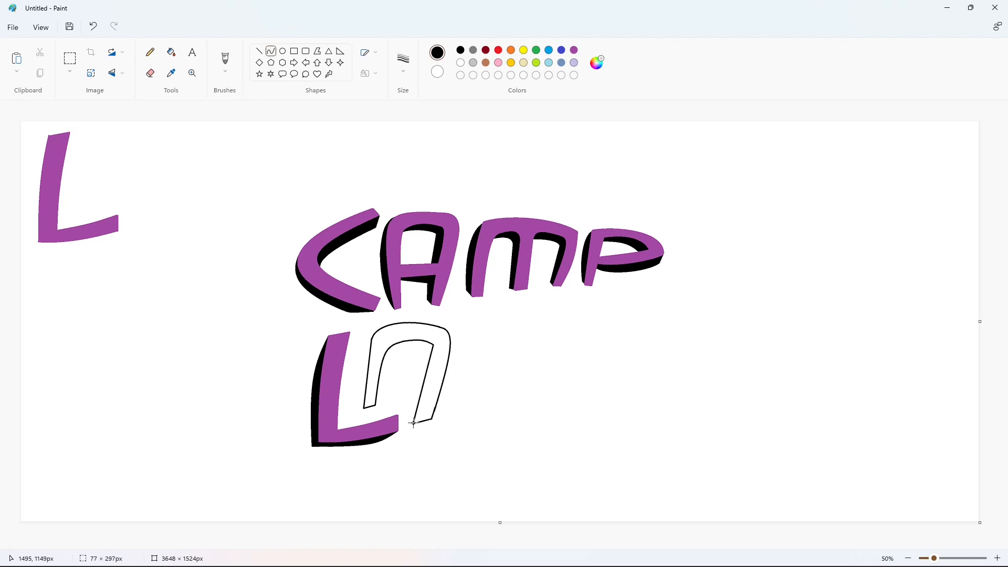
mouse_move(427, 362)
mouse_down()
mouse_move(429, 375)
mouse_move(401, 371)
mouse_move(424, 393)
mouse_move(411, 381)
mouse_up()
click(468, 371)
- Fill the lower A with purple, including its outline
click(171, 52)
click(407, 332)
click(407, 378)
click(574, 50)
click(439, 336)
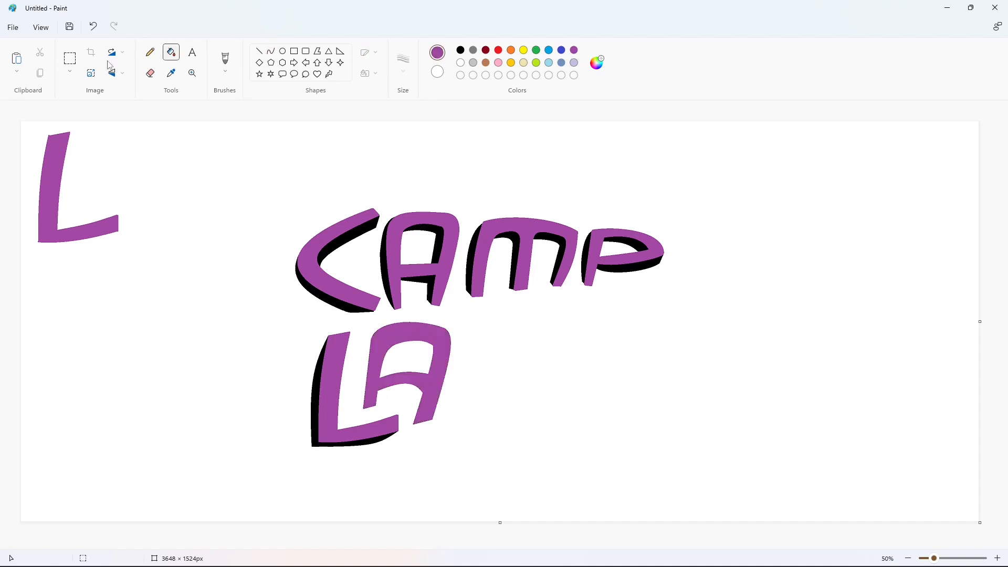
- Copy the lower purple A and place the spare duplicate below the spare L
click(69, 58)
drag(357, 464, 356, 465)
key(ctrl+c)
key(ctrl+v)
drag(105, 257, 116, 374)
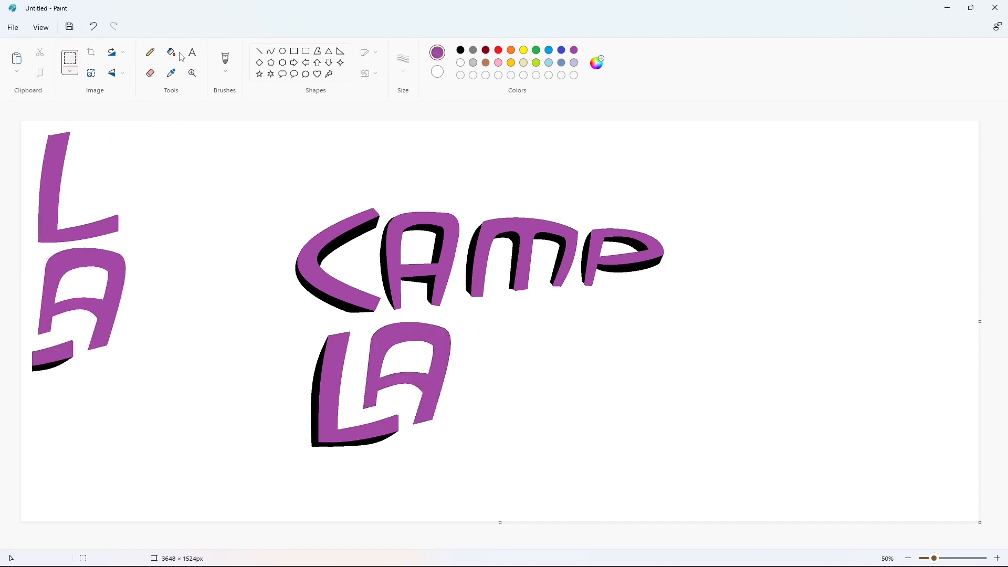
- Erase the spare L and the L fragment copied along with the spare A by filling them with white
click(172, 52)
click(460, 63)
click(59, 168)
click(62, 350)
click(54, 365)
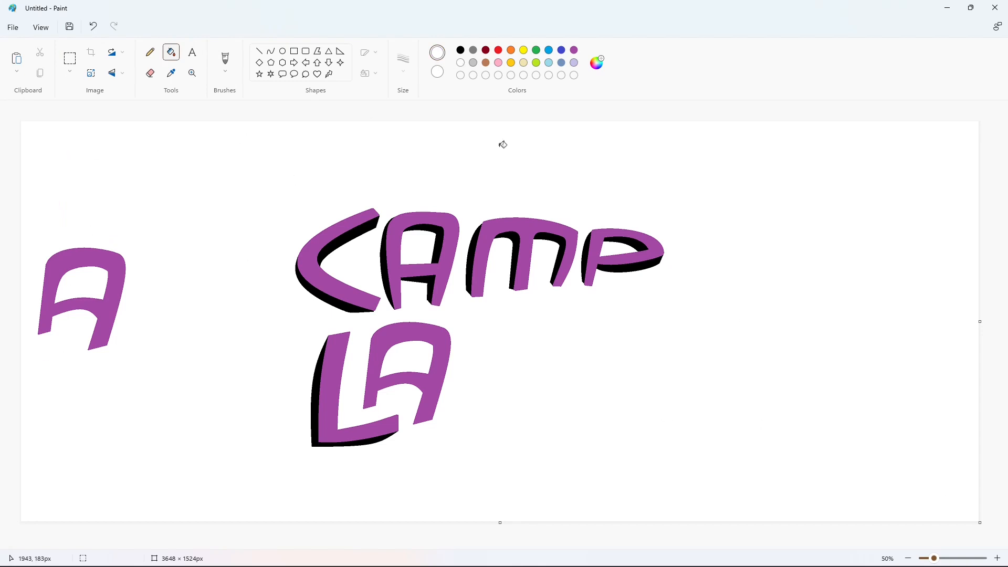
- Outline black shadows along the lower A's left side, inside its opening and beneath its crossbar
click(259, 51)
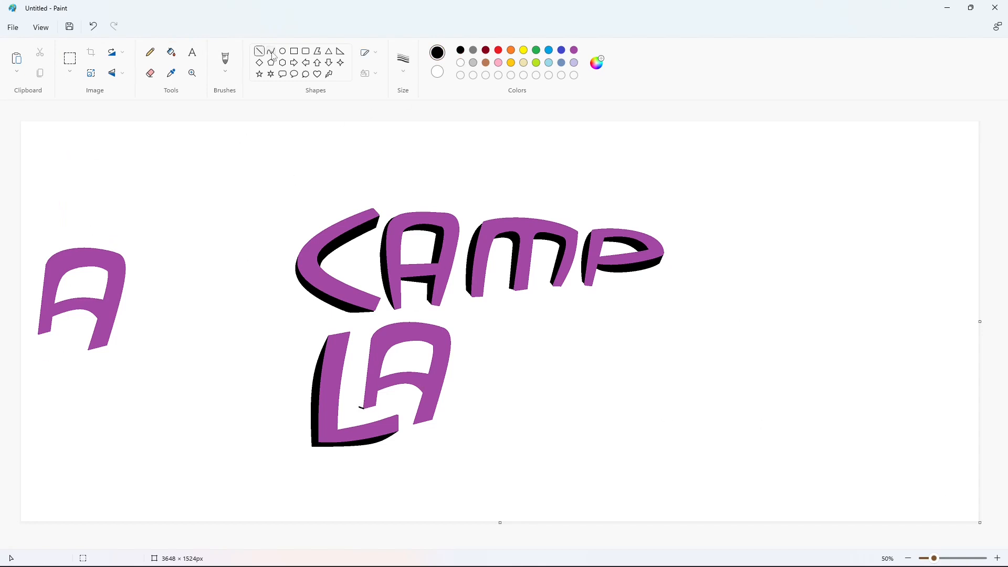
drag(360, 407, 358, 362)
drag(419, 348, 420, 347)
drag(420, 347, 404, 345)
click(497, 353)
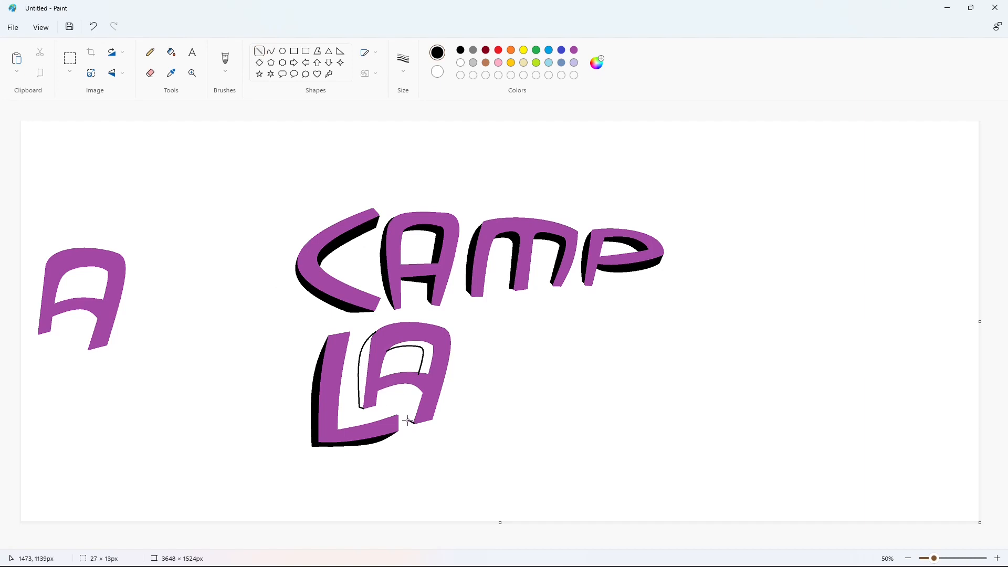
mouse_move(412, 403)
mouse_down()
mouse_move(414, 394)
mouse_move(377, 390)
mouse_move(396, 389)
mouse_up()
- Fill the outlined shadow areas of the lower A with black
click(171, 52)
click(428, 354)
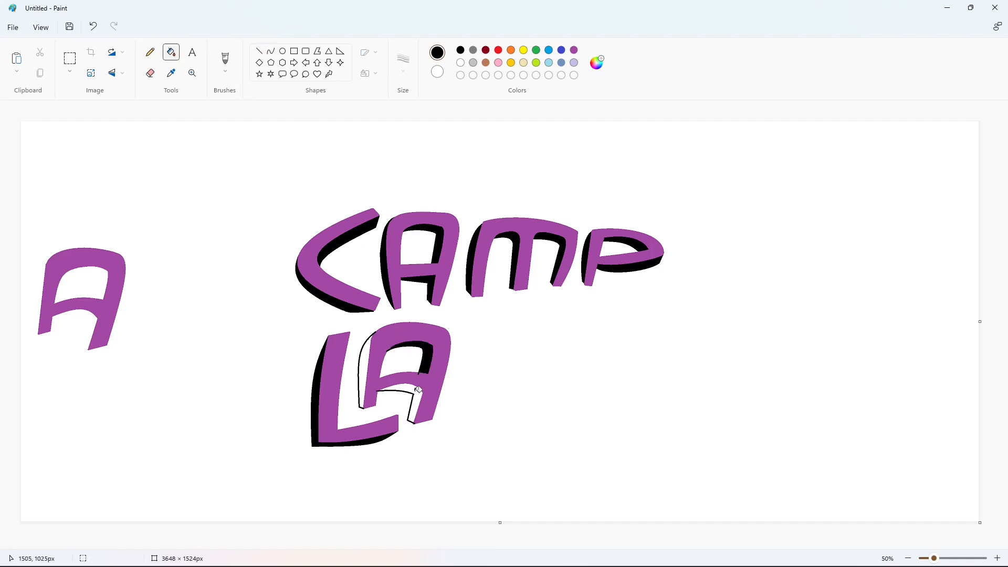
click(418, 390)
click(365, 360)
- Copy the spare purple A and place the duplicate over the shadowed lower A
click(70, 58)
drag(182, 211, 21, 392)
click(801, 361)
click(997, 558)
drag(244, 547, 458, 548)
key(ctrl+v)
drag(232, 259, 459, 367)
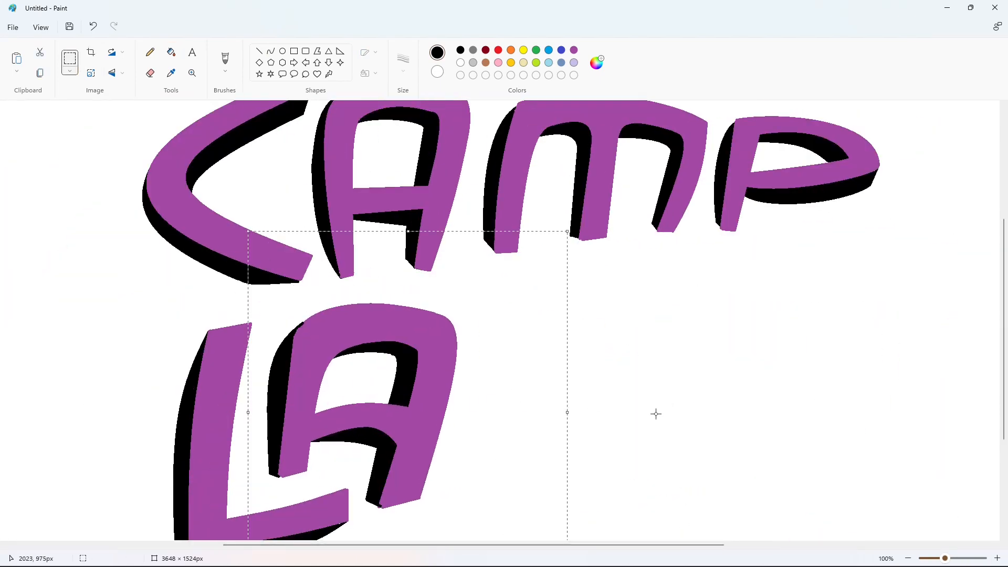
- Nudge the pasted A slightly left to align it with the shadowed A and deselect it
key(Left)
key(Left)
key(Left)
key(Left)
key(Left)
key(Left)
key(Left)
click(697, 409)
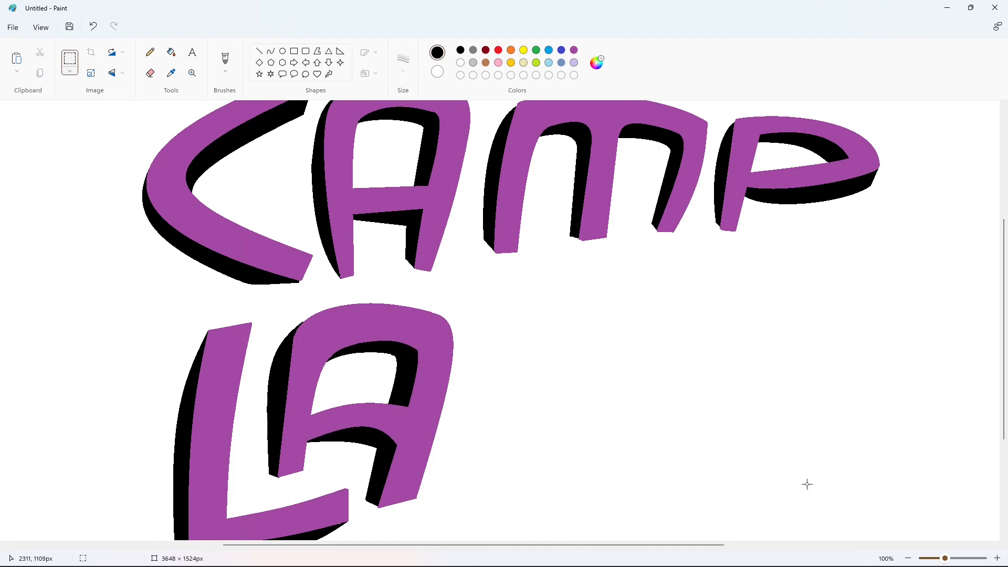
- Draw the black outline of a slanted Z after the lower A, curving the lower part of its diagonal and its base
click(908, 557)
click(263, 54)
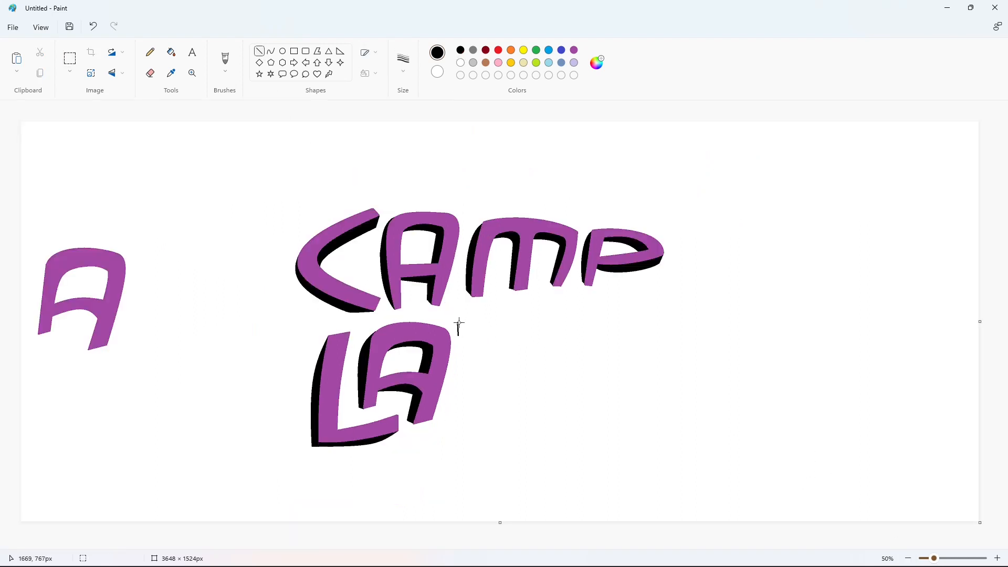
drag(459, 323, 536, 315)
mouse_move(458, 336)
mouse_down()
mouse_move(513, 329)
mouse_move(474, 387)
mouse_up()
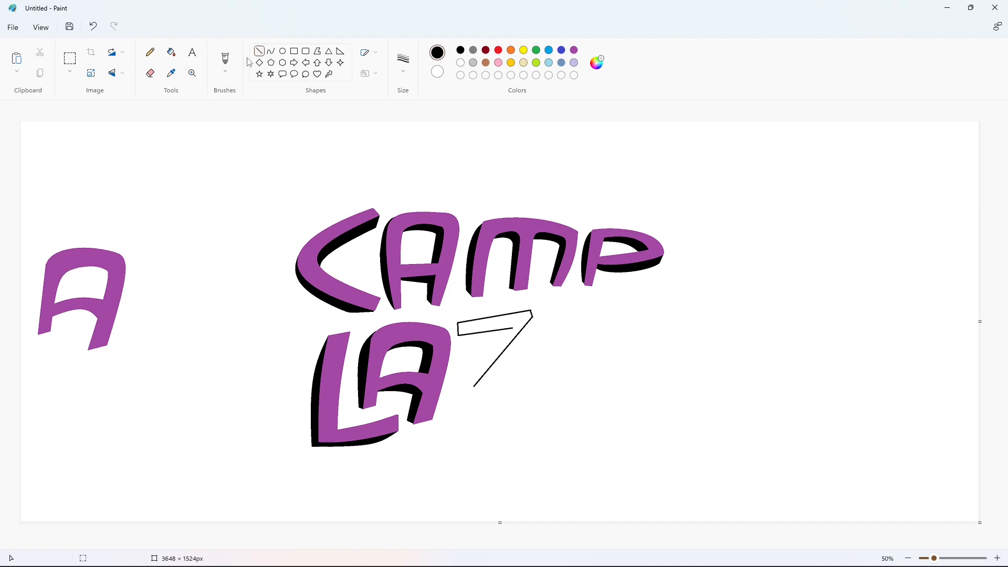
mouse_move(512, 328)
mouse_down()
mouse_move(448, 412)
mouse_move(454, 382)
mouse_move(538, 364)
mouse_move(448, 412)
mouse_up()
click(606, 378)
click(261, 53)
click(270, 52)
drag(501, 395, 473, 399)
click(496, 378)
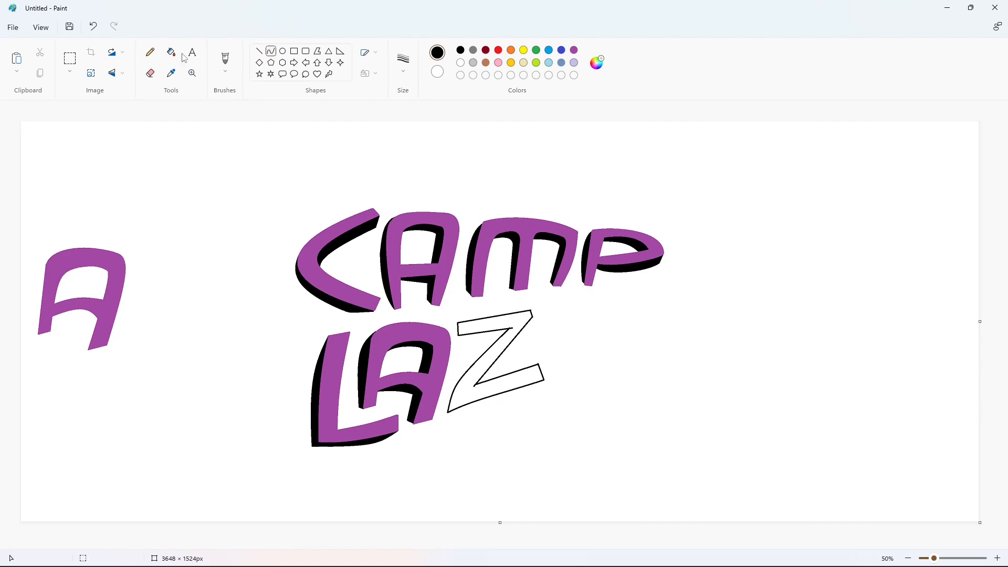
- Fill the outlined Z with purple, including its black outline
click(171, 52)
click(509, 347)
click(573, 50)
click(509, 346)
- Copy the purple Z and place the spare duplicate in the blank upper-left area of the canvas
click(69, 59)
drag(575, 303, 442, 429)
key(ctrl+c)
key(ctrl+v)
drag(105, 193, 138, 193)
- Erase the stray fragment beside the spare Z and the spare A by filling them with white
click(171, 52)
click(460, 63)
click(58, 170)
click(116, 284)
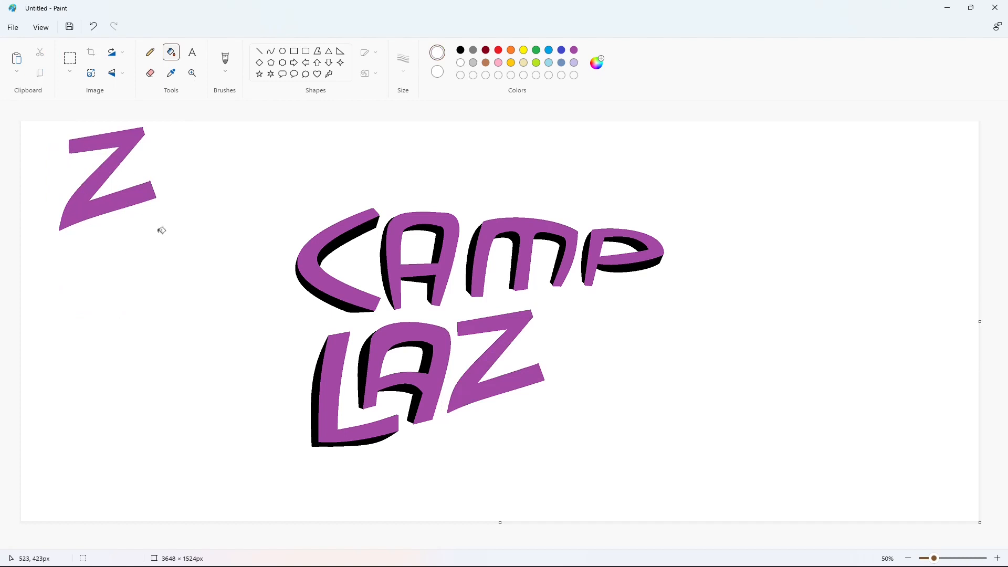
- Draw black shadow edges beneath the Z's upper bar, along its diagonal and under its base, and fill them black
click(259, 51)
click(461, 50)
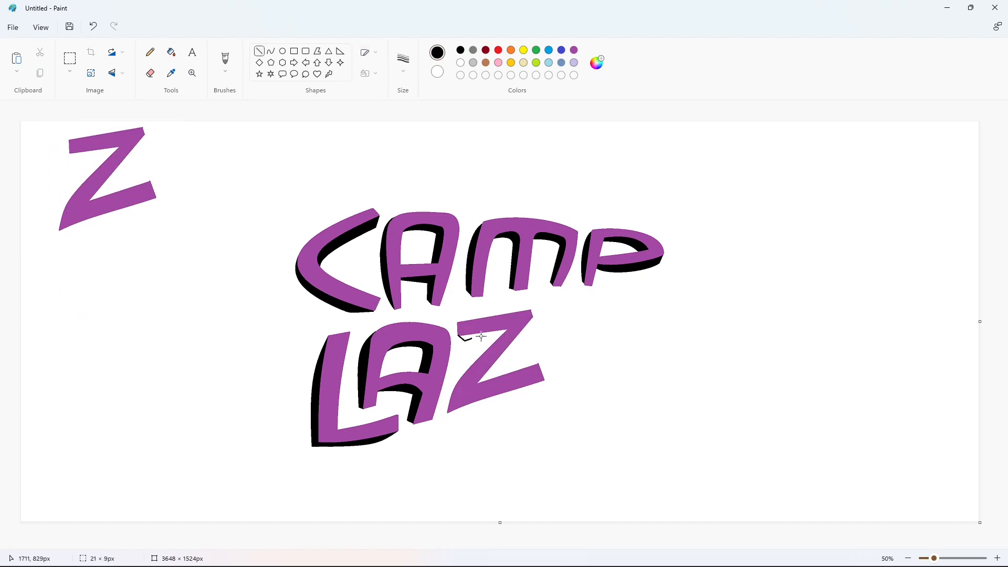
mouse_move(481, 337)
mouse_down()
mouse_move(511, 331)
mouse_move(492, 379)
mouse_up()
mouse_move(537, 390)
mouse_down()
mouse_move(448, 412)
mouse_move(476, 414)
mouse_up()
click(170, 53)
click(468, 338)
click(516, 345)
click(499, 399)
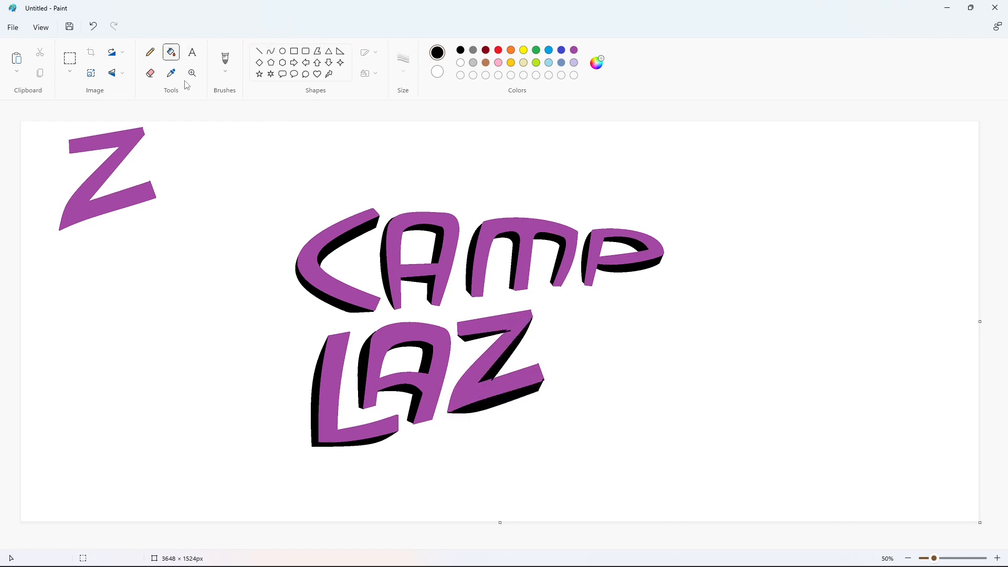
- Overlay a copy of the spare purple Z on the shadowed Z, aligning it to restore clean purple edges
click(69, 59)
drag(192, 251, 9, 119)
click(997, 558)
scroll(682, 514, down, 4)
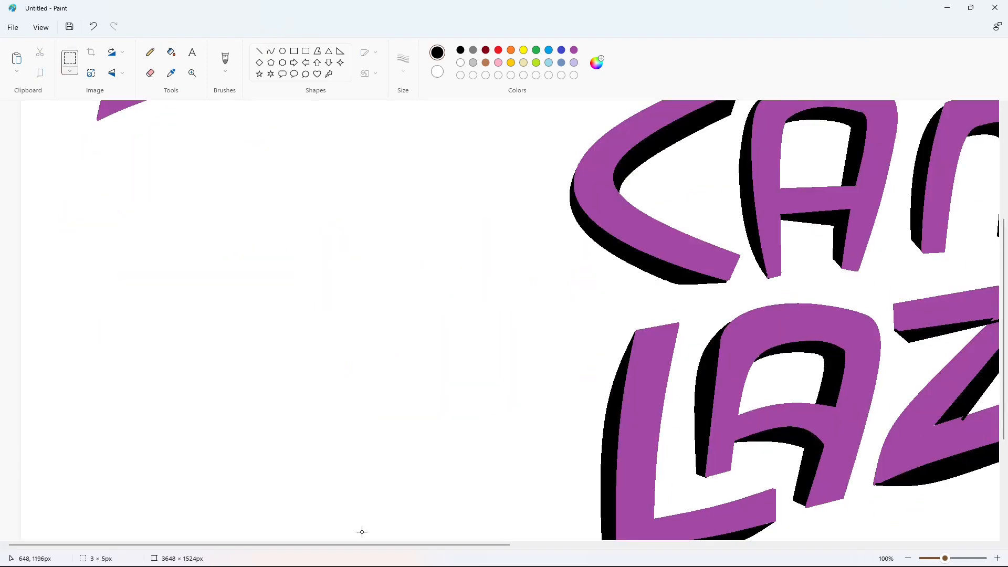
drag(360, 545, 615, 545)
key(ctrl+v)
drag(210, 220, 499, 375)
key(Right)
key(Right)
key(Right)
key(Right)
key(Right)
key(Right)
key(Right)
key(Right)
key(Right)
key(Right)
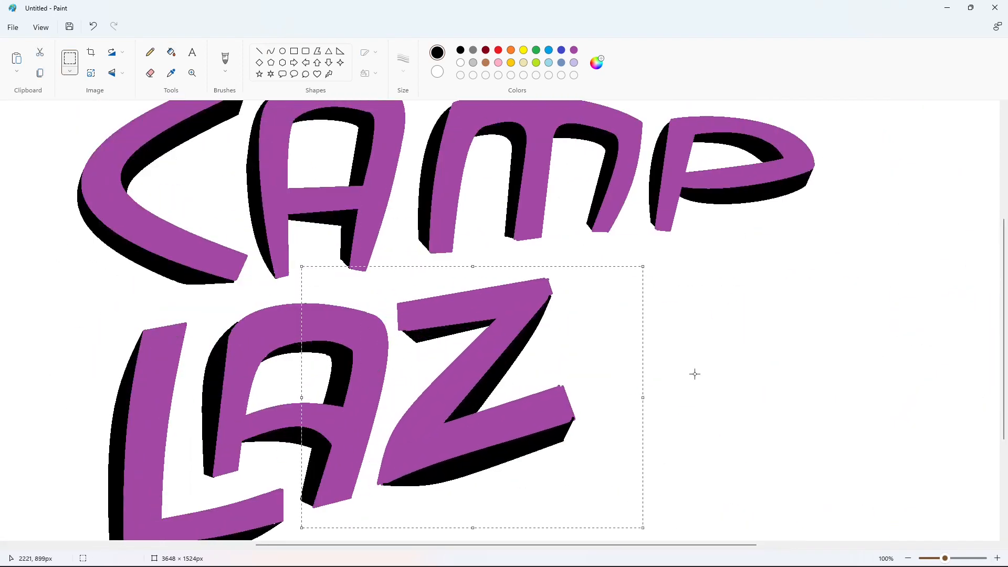
click(693, 373)
- Erase the spare Z in the blank upper-left area of the canvas by filling it with white
click(259, 51)
click(461, 63)
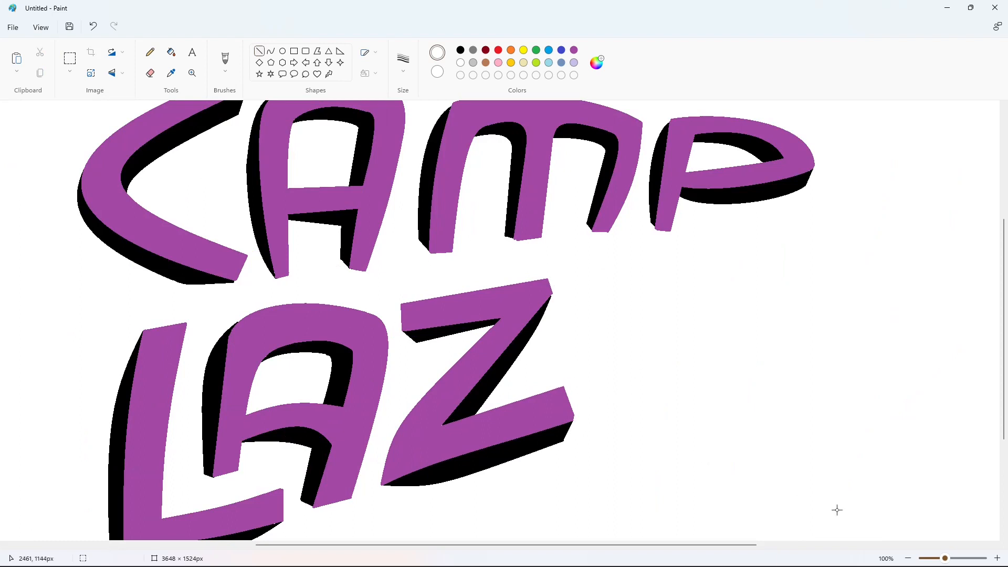
click(908, 558)
click(171, 52)
click(131, 139)
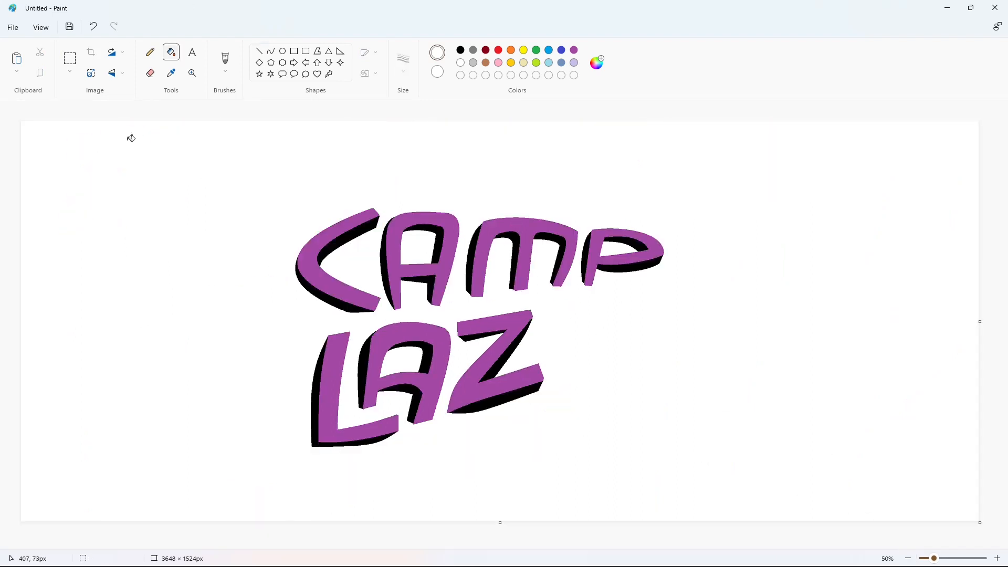
- Draw the black outline of a slanted L after the Z, curving its stem and foot
click(260, 51)
click(461, 50)
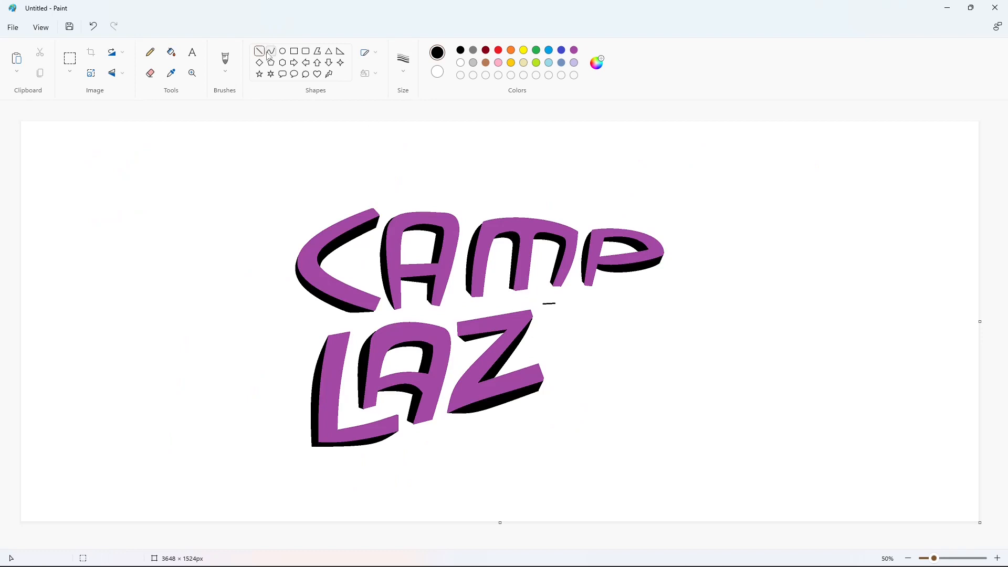
drag(543, 304, 562, 381)
click(543, 337)
click(551, 364)
click(577, 337)
mouse_move(555, 304)
mouse_down()
mouse_move(568, 369)
mouse_move(595, 352)
mouse_move(604, 362)
mouse_up()
click(555, 325)
click(560, 353)
click(576, 364)
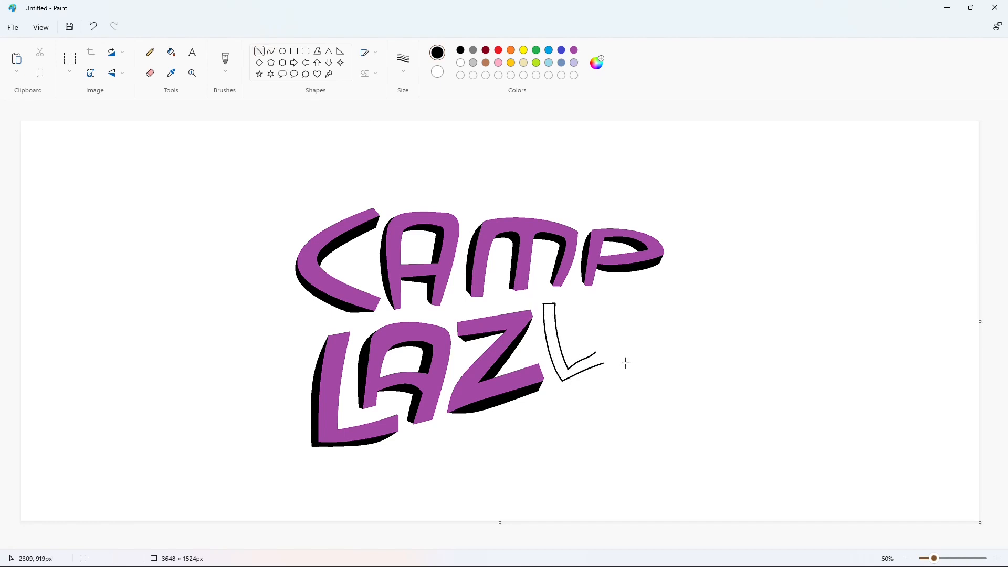
click(654, 352)
- Fill the outlined L beside the Z with purple, including its black outline
click(171, 51)
click(556, 345)
click(573, 50)
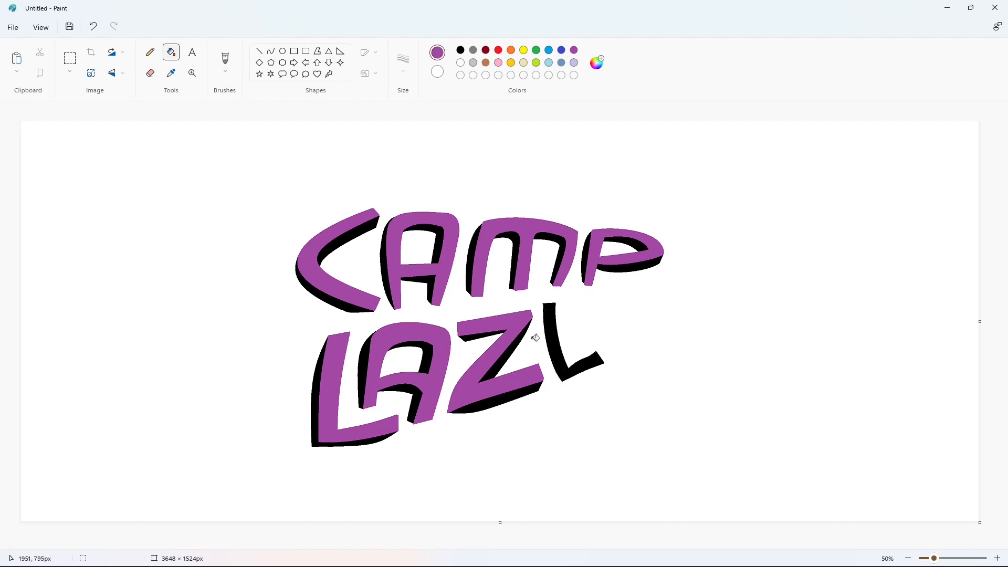
click(550, 333)
- Copy the new purple L into the blank upper-left canvas area and erase the stray Z fragment beside it with white
click(69, 58)
drag(528, 396, 537, 400)
key(ctrl+c)
key(ctrl+v)
drag(74, 160, 100, 172)
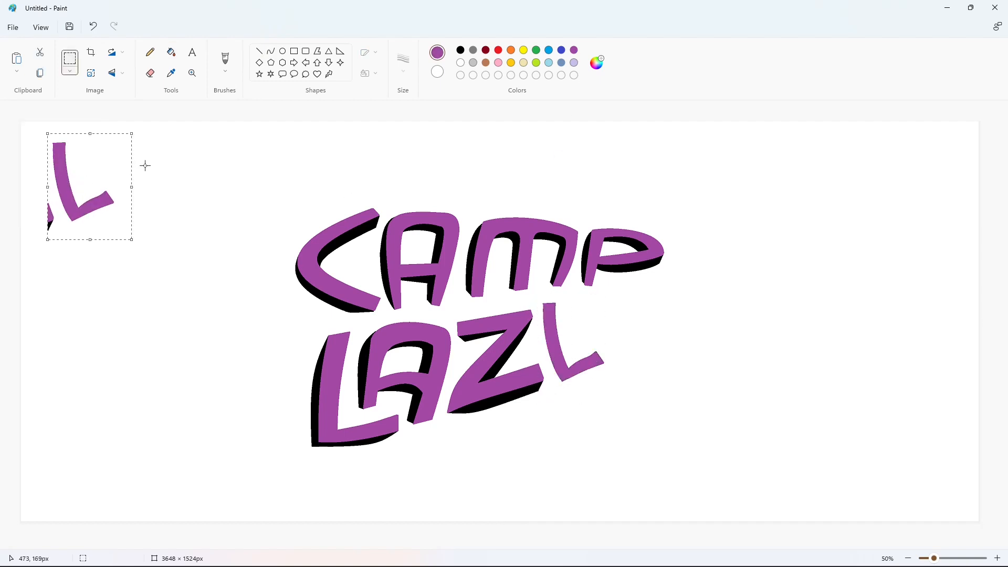
click(171, 52)
click(460, 62)
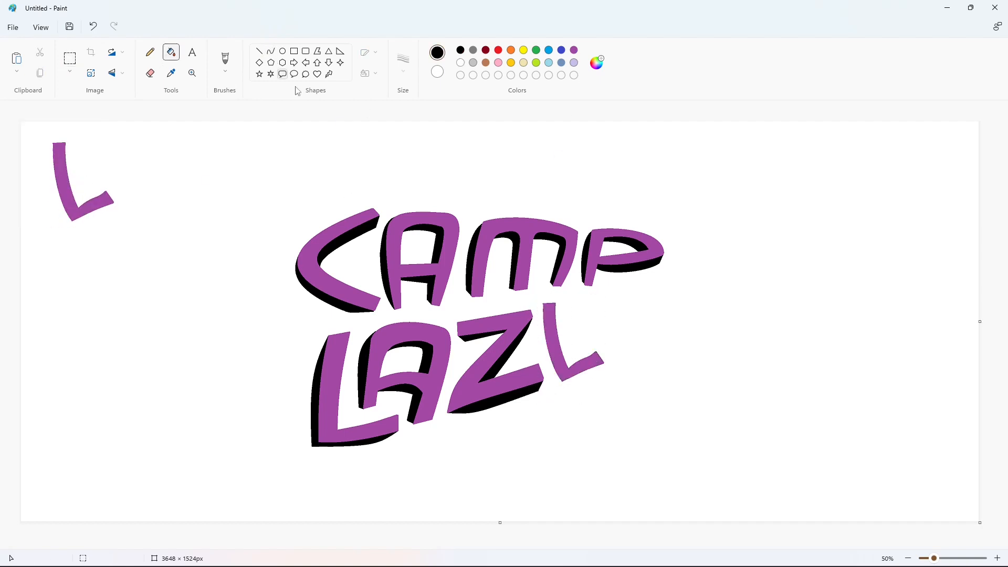
- Draw curved shadow edges outside the second L's stem and beneath its foot, and fill the enclosed area with black
click(271, 52)
mouse_move(543, 305)
mouse_down()
mouse_move(559, 385)
mouse_move(604, 363)
mouse_up()
click(537, 328)
click(542, 370)
click(600, 368)
click(576, 379)
click(596, 378)
click(568, 351)
click(172, 52)
click(577, 379)
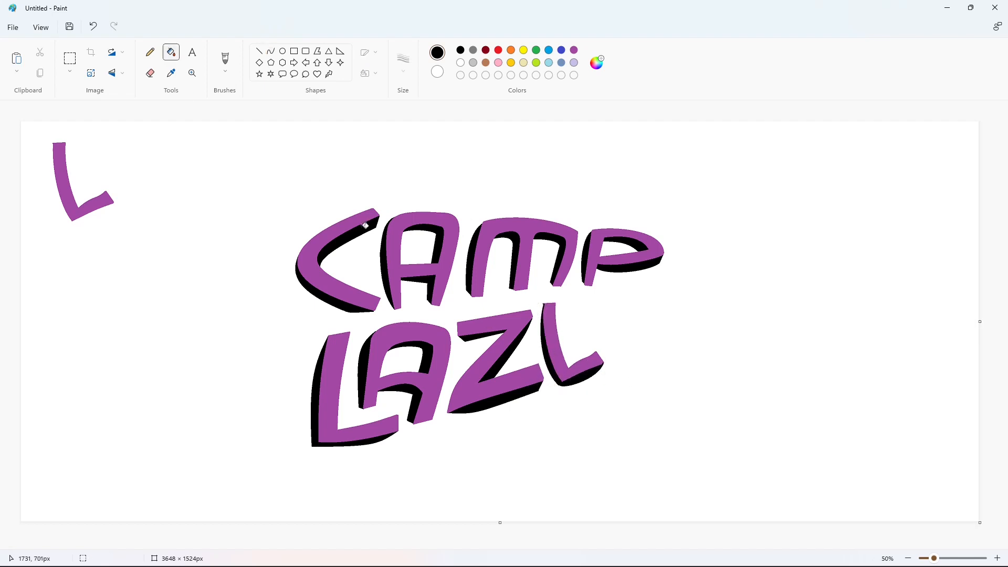
- Overlay a copy of the spare purple L on the shadowed second L, aligning it to restore clean purple edges
click(70, 58)
drag(158, 251, 5, 121)
click(996, 558)
drag(401, 545, 703, 545)
scroll(672, 490, down, 3)
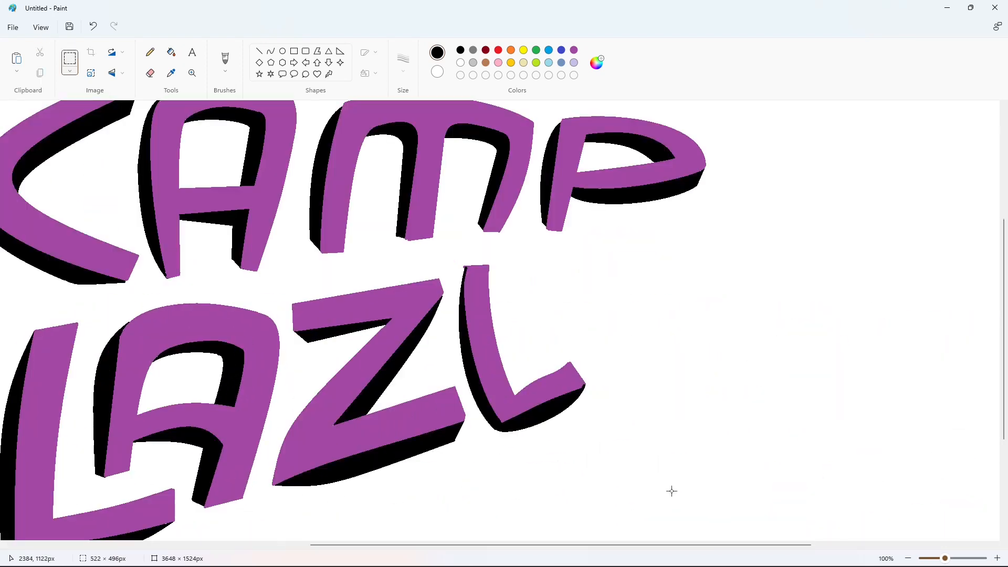
key(ctrl+v)
drag(162, 287, 532, 390)
key(Right)
key(Right)
key(Right)
key(Right)
key(Right)
key(Right)
key(Right)
key(Right)
key(Right)
key(Right)
key(Right)
key(Right)
key(Right)
key(Right)
key(Right)
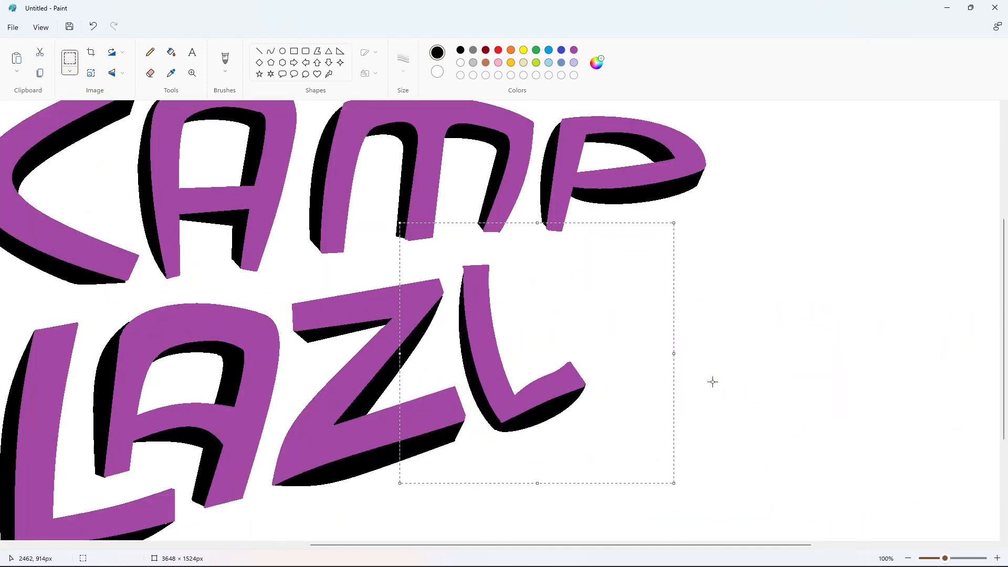
key(Right)
click(712, 381)
click(260, 51)
click(460, 62)
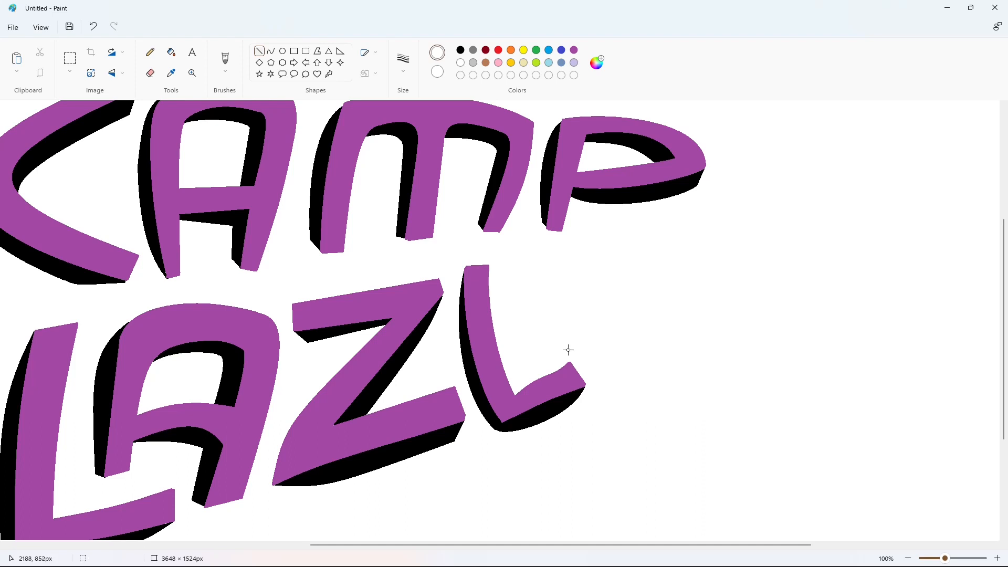
click(908, 558)
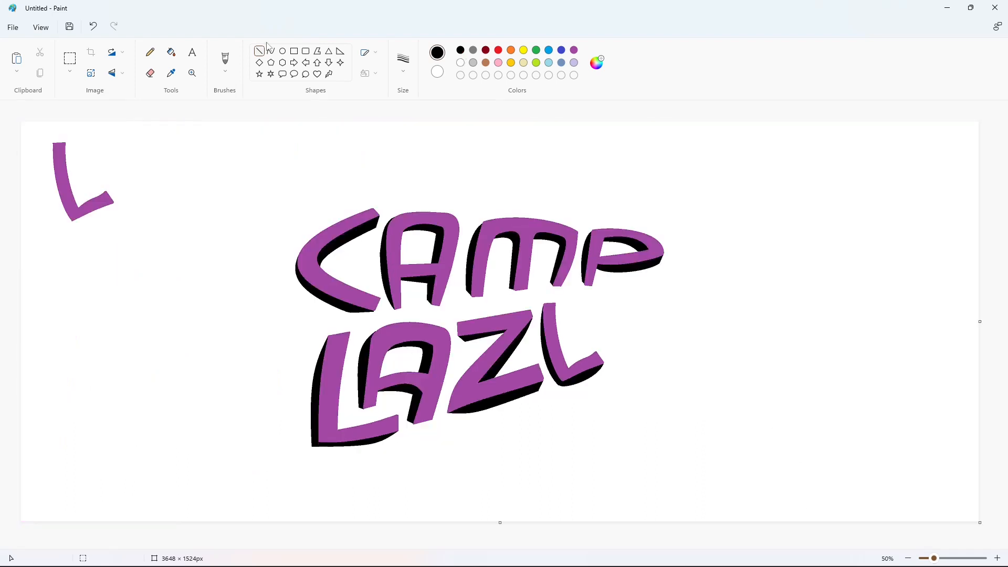
- Draw the black inner and outer curved outlines of a wide, slanted O after the second L, below the P
drag(569, 297, 657, 339)
key(ctrl+z)
click(270, 51)
mouse_move(565, 326)
mouse_down()
mouse_move(645, 292)
mouse_move(590, 295)
mouse_up()
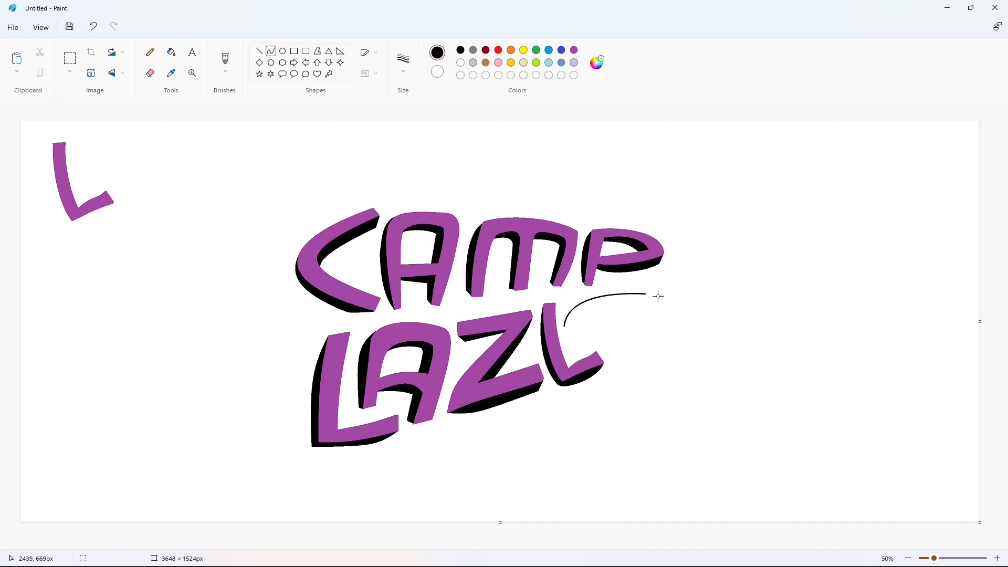
mouse_move(655, 317)
mouse_down()
mouse_move(670, 315)
mouse_move(654, 326)
mouse_move(572, 326)
mouse_move(572, 341)
mouse_move(637, 303)
mouse_move(592, 299)
mouse_move(614, 298)
mouse_move(612, 328)
mouse_up()
drag(633, 312, 575, 328)
click(700, 324)
click(735, 333)
click(706, 334)
- Fill the ring of the O with black, and recolour the whole letter purple
click(171, 52)
click(651, 318)
click(997, 558)
drag(469, 545, 772, 509)
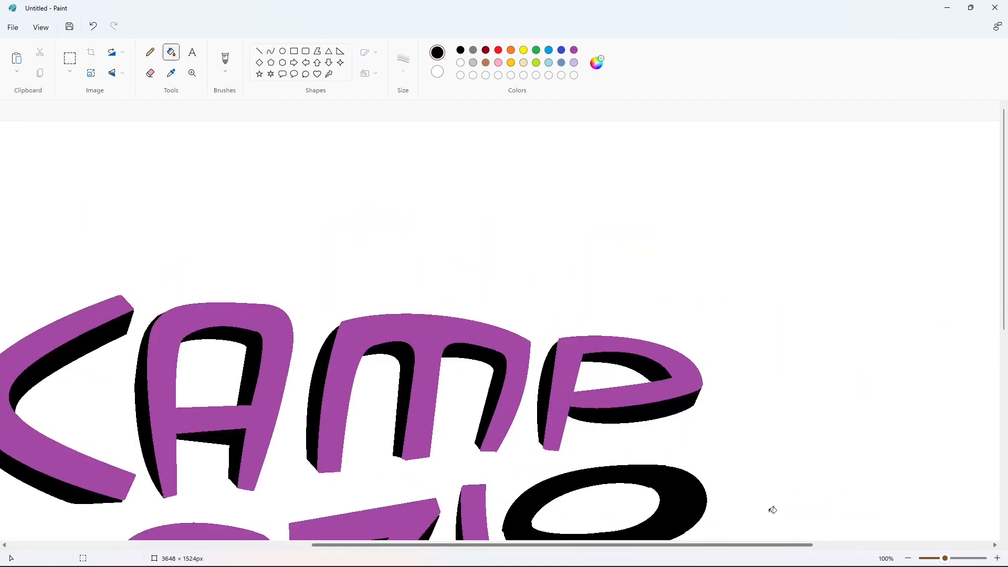
scroll(772, 510, down, 4)
click(258, 51)
click(460, 63)
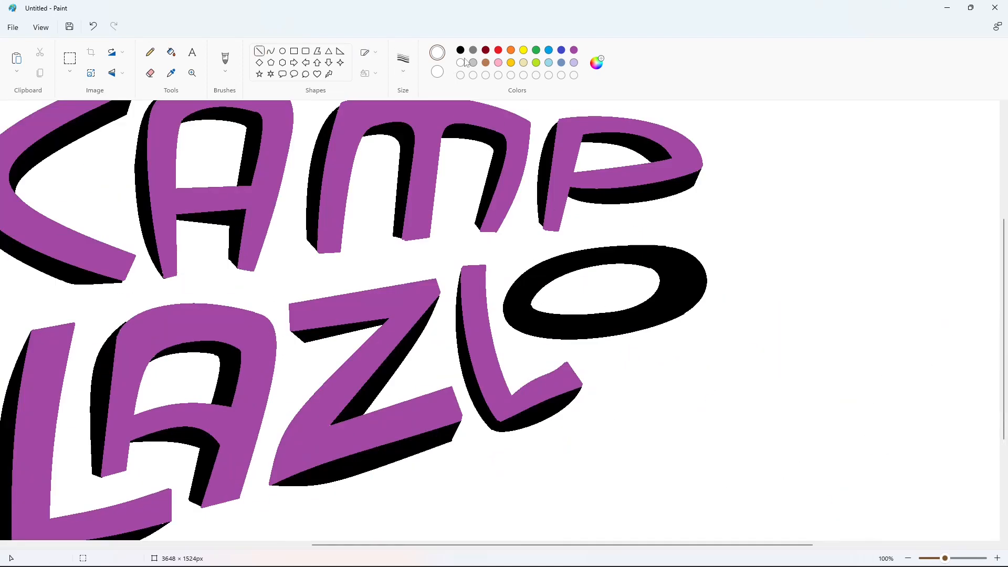
click(171, 52)
click(573, 50)
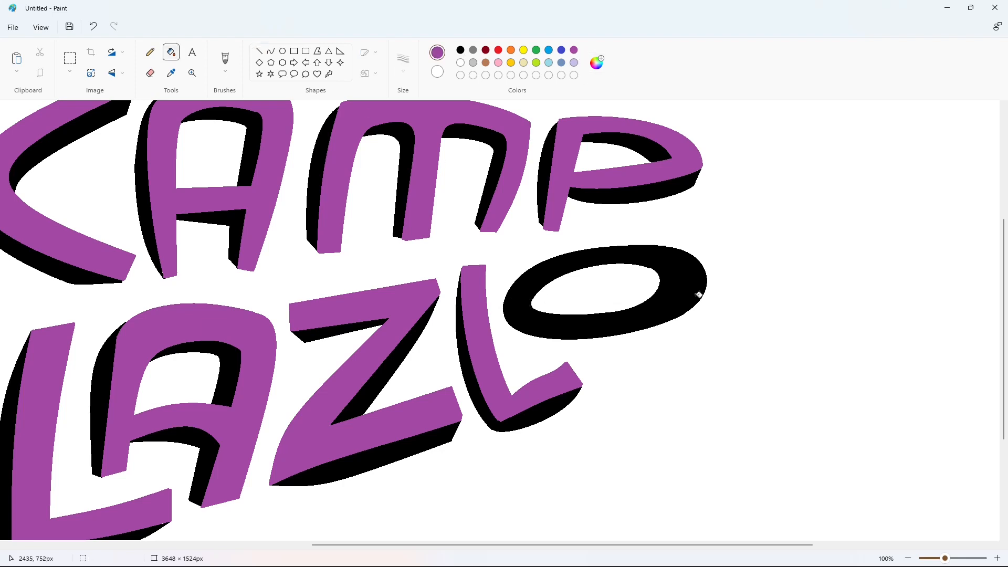
click(698, 292)
- Select the purple O and copy it
click(70, 58)
drag(516, 229, 746, 375)
key(ctrl+z)
scroll(757, 259, down, 3)
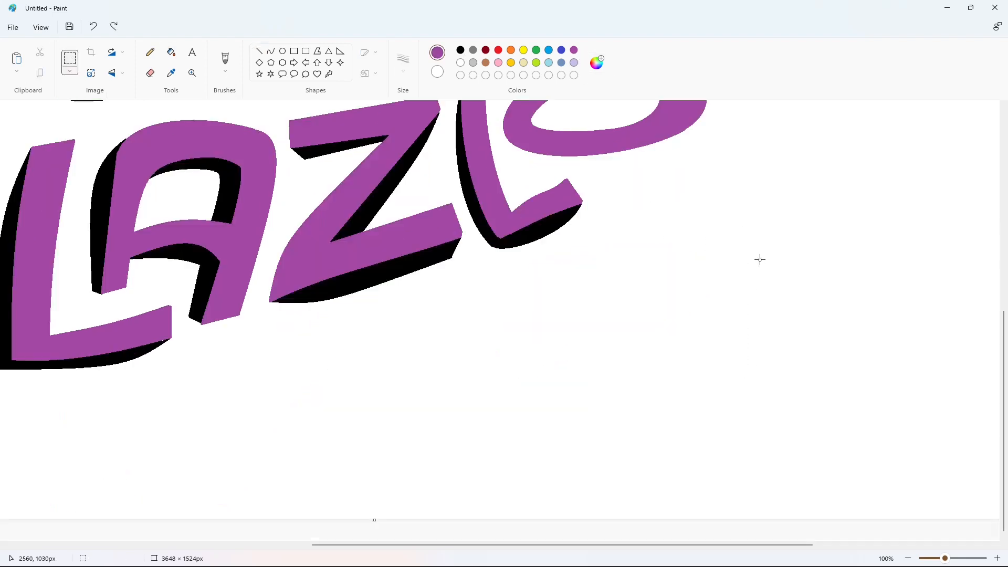
scroll(707, 398, up, 6)
drag(496, 489, 499, 491)
key(ctrl+c)
click(908, 558)
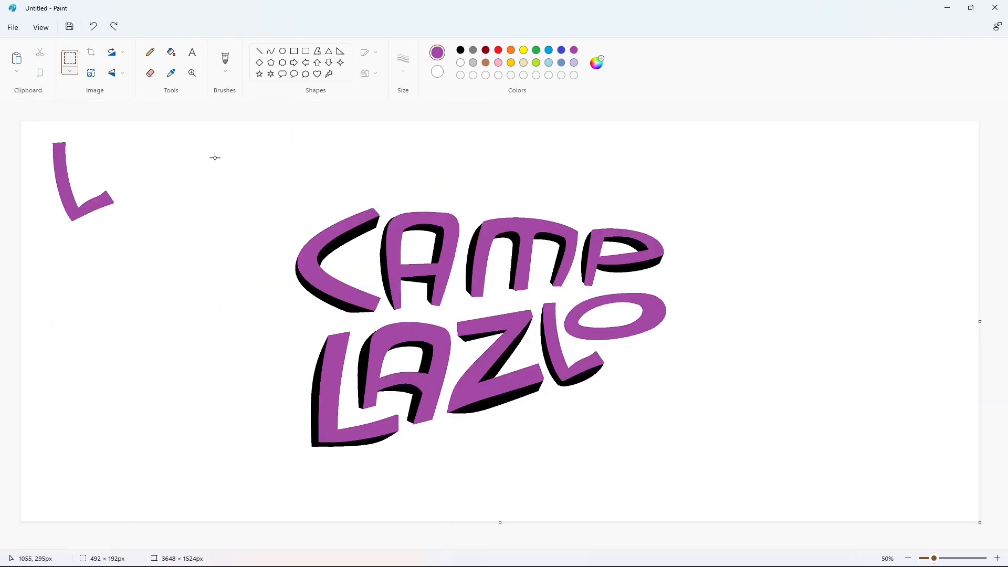
- Erase the spare L with white and place the copied purple O in the blank upper-left area of the canvas
click(171, 52)
click(460, 63)
click(102, 206)
key(ctrl+v)
drag(112, 157, 113, 196)
- Draw black shadow curves inside the O's opening and beneath its lower edge, and fill them with black
click(270, 51)
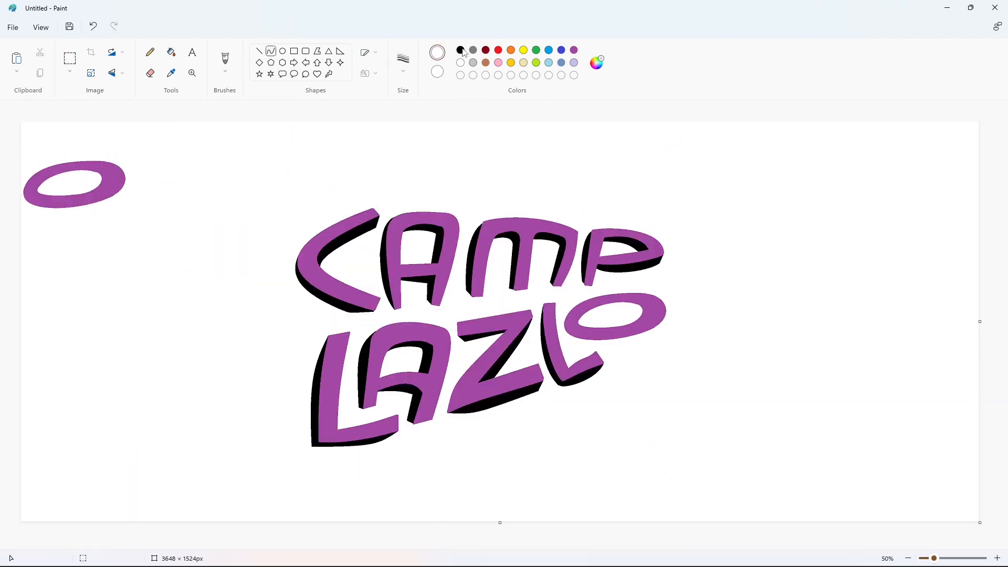
drag(576, 321, 643, 314)
click(603, 305)
click(636, 303)
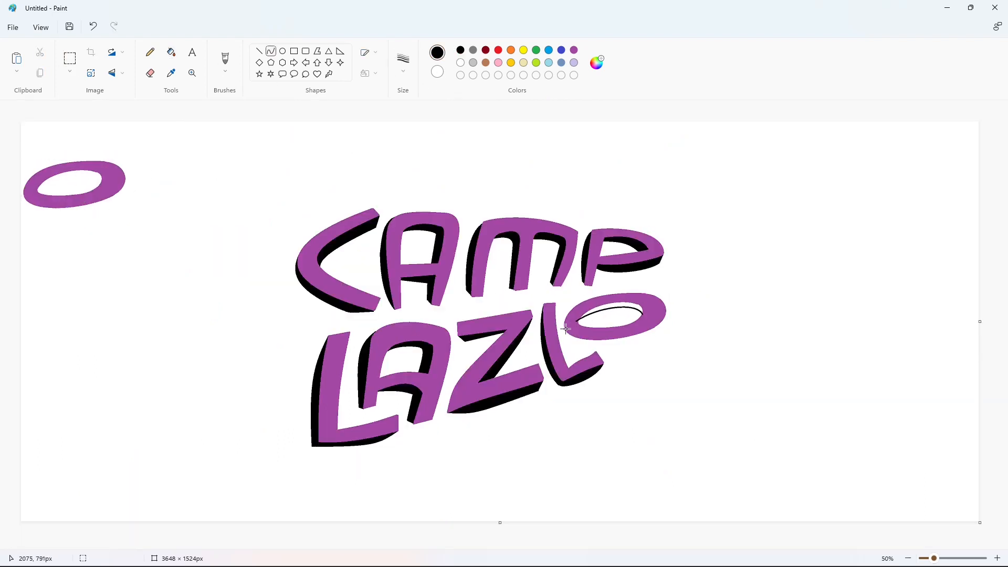
mouse_move(565, 327)
mouse_down()
mouse_move(634, 342)
mouse_move(567, 349)
mouse_up()
mouse_move(633, 342)
mouse_down()
mouse_move(666, 309)
mouse_move(654, 336)
mouse_up()
click(171, 52)
click(659, 326)
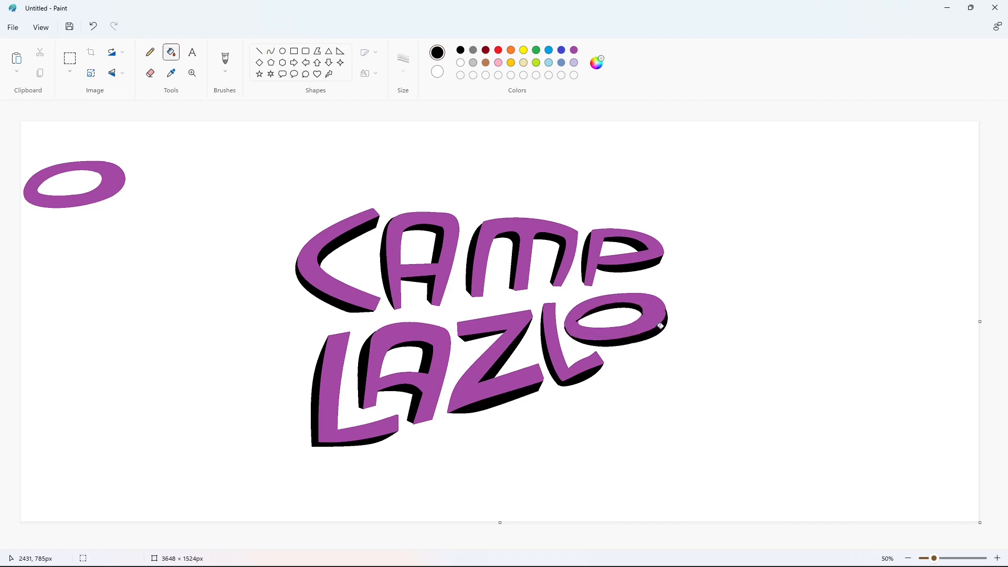
- Overlay a copy of the spare purple O on the shadowed O, aligning it to restore clean purple edges
click(69, 58)
drag(173, 136, 1, 274)
key(ctrl+c)
click(997, 558)
click(412, 533)
drag(427, 546, 741, 546)
scroll(742, 487, down, 3)
key(ctrl+v)
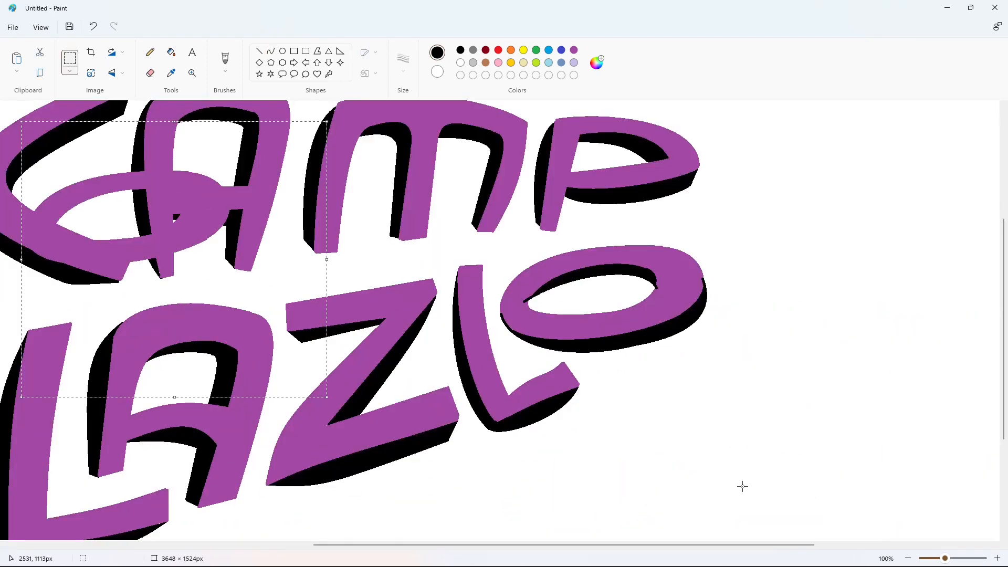
drag(138, 253, 625, 326)
click(855, 416)
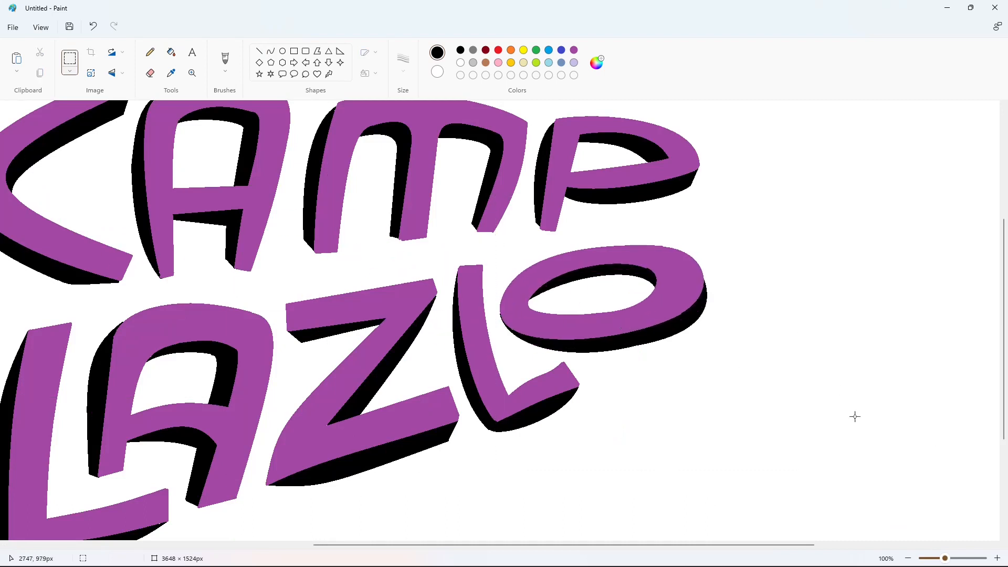
- Erase the spare O in the upper-left area of the canvas by filling it with white
click(259, 51)
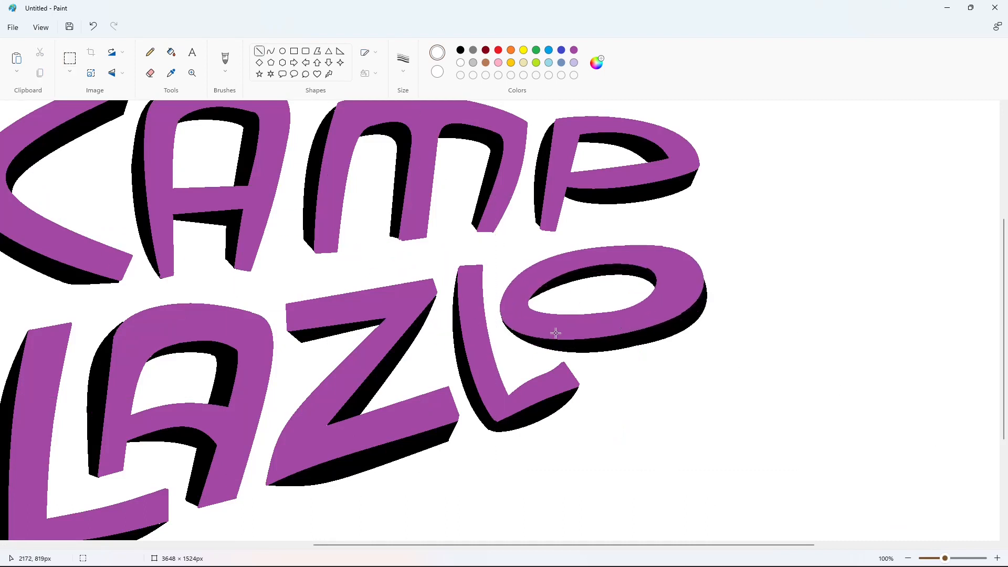
click(908, 558)
click(171, 52)
- Draw four thin purple guide lines around the CAMP LAZLO lettering, forming a frame that narrows toward the right
click(259, 51)
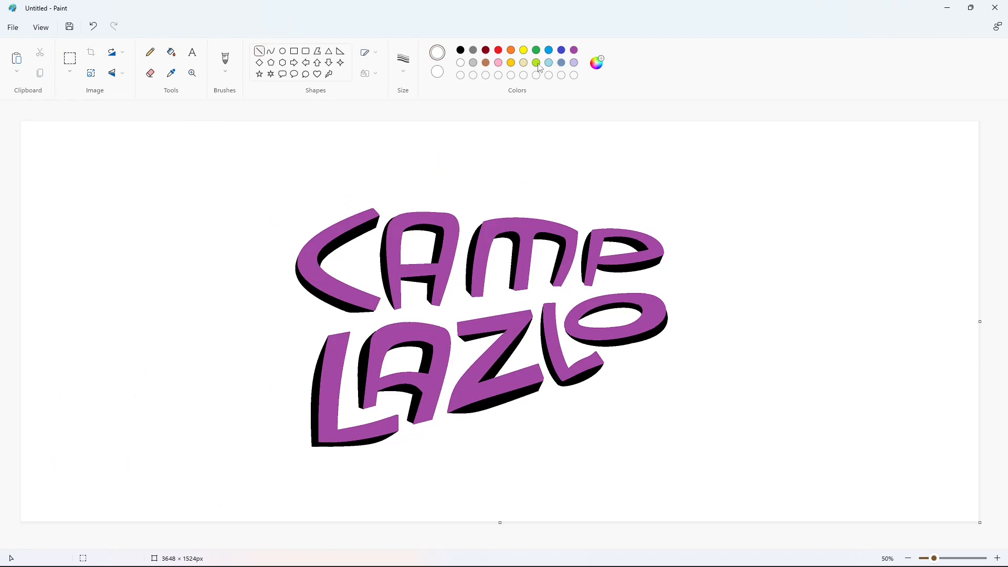
mouse_move(272, 168)
mouse_down()
mouse_move(281, 490)
mouse_move(668, 207)
mouse_move(689, 213)
mouse_up()
drag(287, 487, 681, 397)
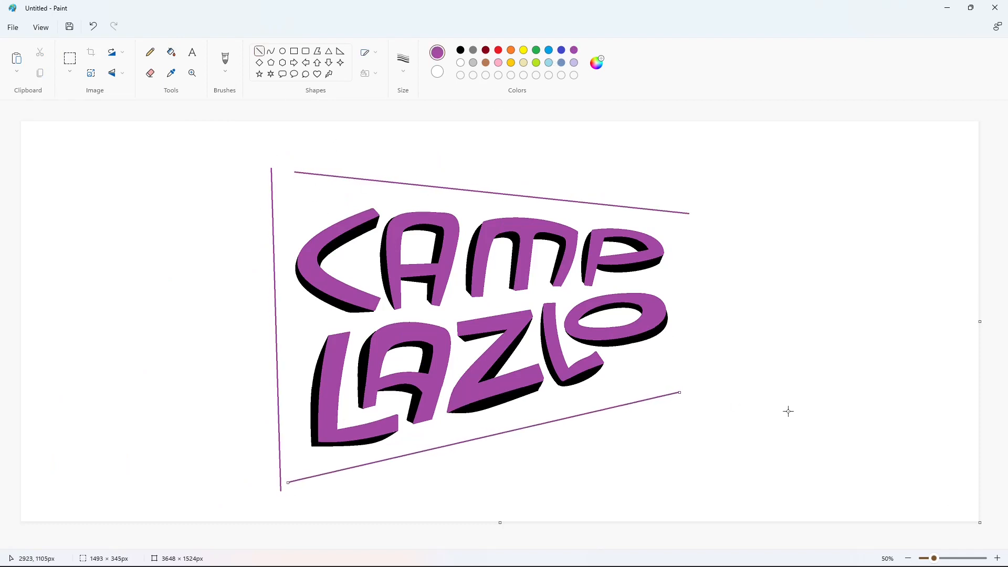
drag(693, 219, 689, 387)
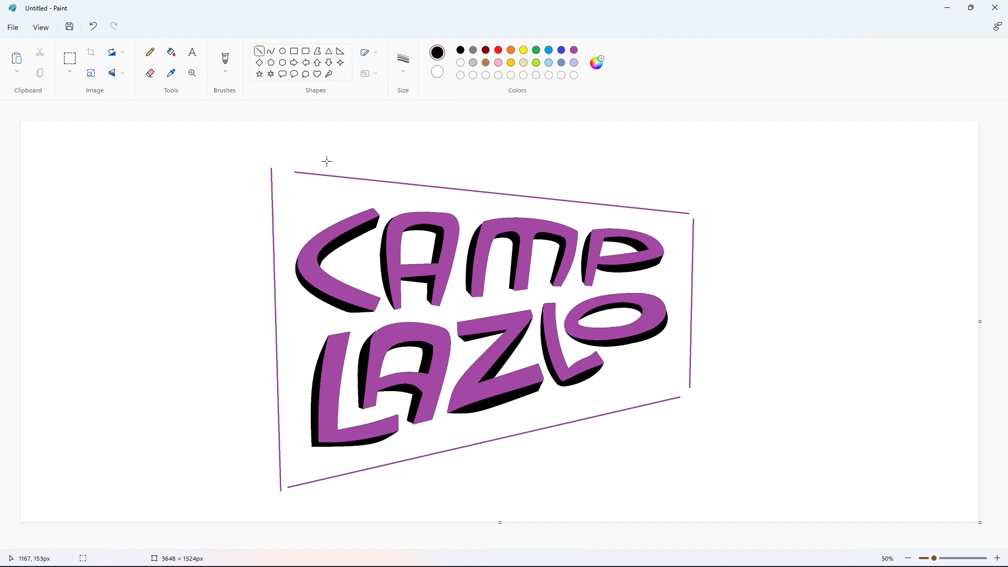
- Draw a thick black border line above the upper purple guide and continue it around a rounded upper-right corner
drag(324, 162, 670, 198)
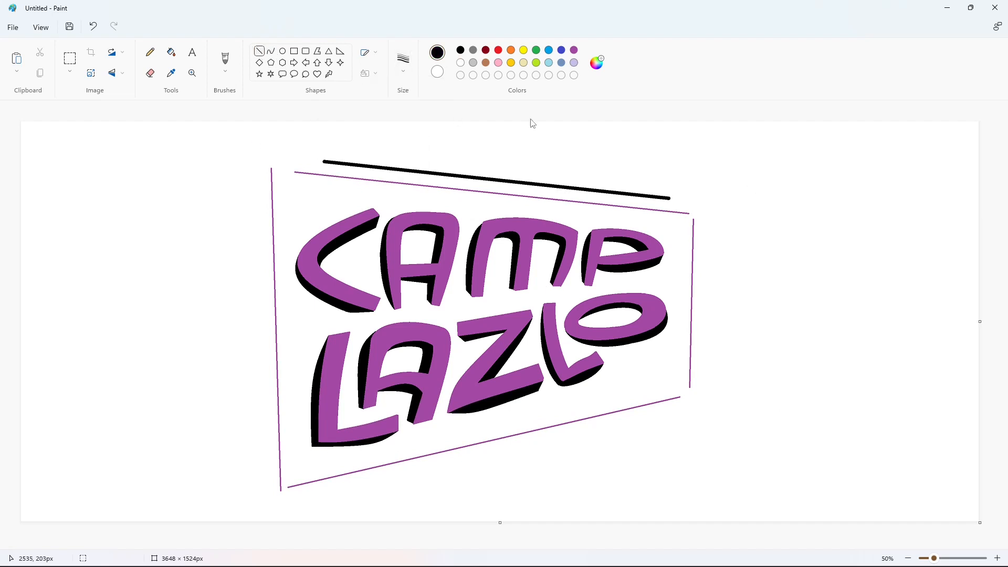
double_click(669, 198)
click(669, 198)
mouse_move(669, 198)
mouse_down()
mouse_move(702, 235)
mouse_move(705, 212)
mouse_move(697, 374)
mouse_up()
click(727, 255)
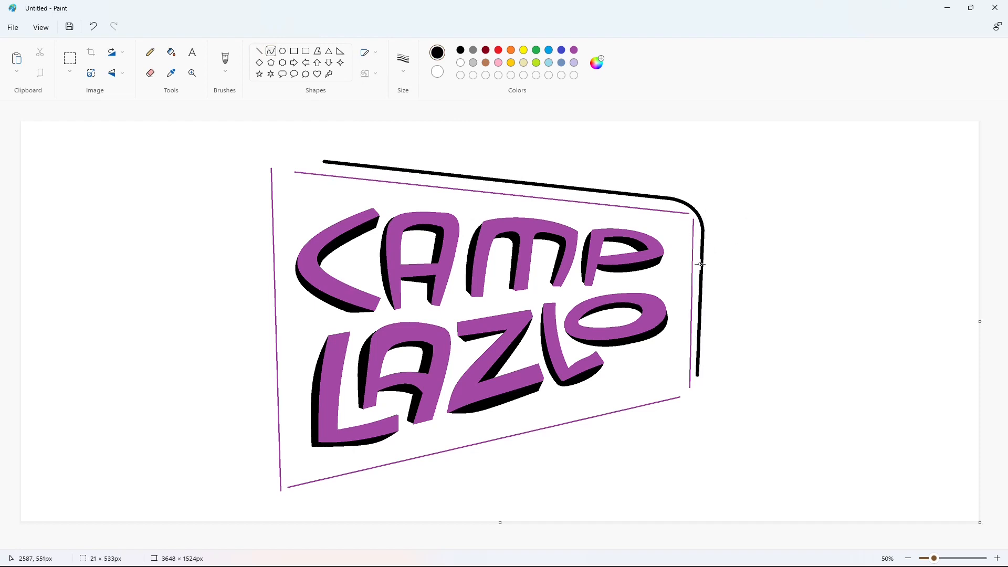
- Bow the black border's right side slightly outward and draw its curved lower-right corner
drag(700, 264, 709, 322)
click(756, 349)
drag(698, 375, 657, 409)
mouse_move(686, 385)
mouse_down()
mouse_move(689, 399)
mouse_move(636, 417)
mouse_move(345, 490)
mouse_up()
click(749, 411)
drag(575, 431, 578, 433)
click(712, 488)
key(ctrl+z)
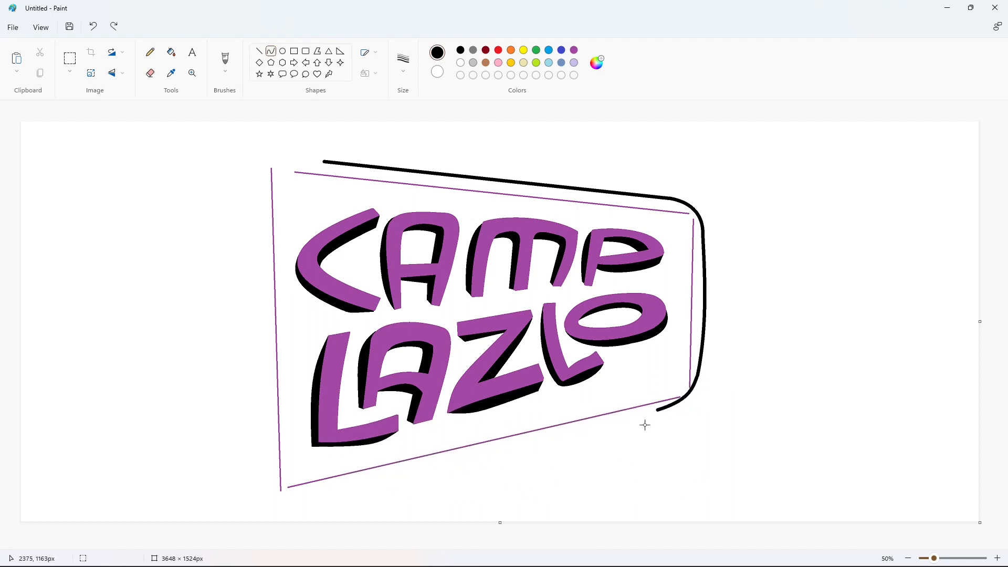
drag(658, 409, 343, 490)
drag(532, 444, 535, 447)
click(694, 450)
key(ctrl+z)
drag(657, 410, 358, 486)
drag(572, 431, 574, 435)
click(693, 456)
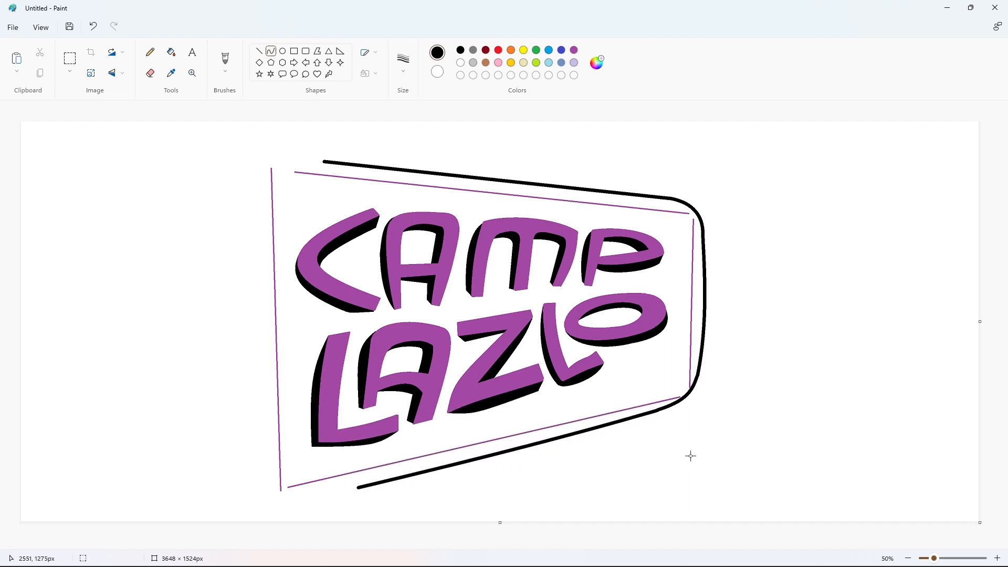
key(ctrl+z)
- Draw the black border's bottom line below the lower purple guide and continue it around a curved lower-left corner
drag(657, 410, 343, 490)
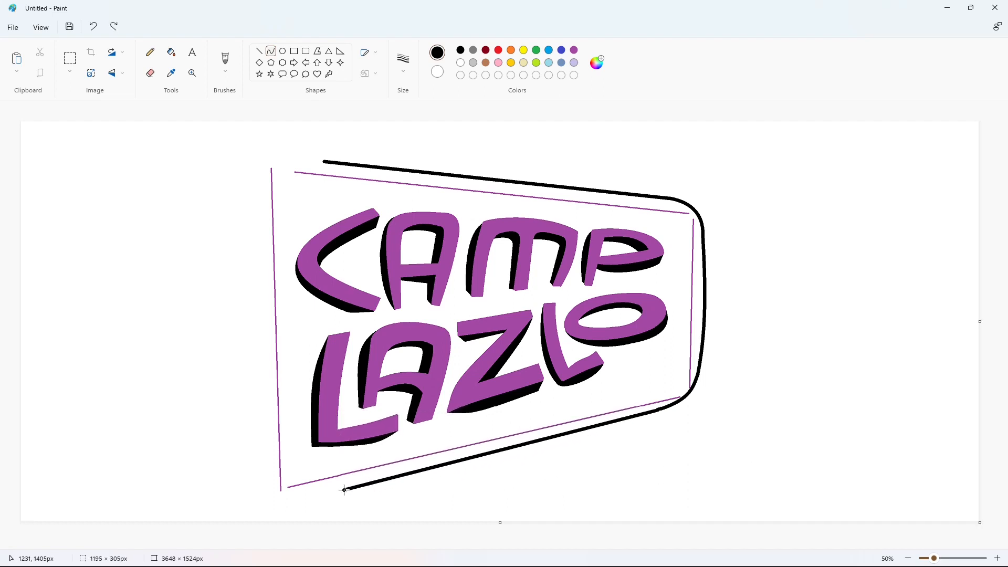
drag(571, 433, 572, 438)
click(688, 475)
drag(344, 490, 260, 442)
drag(304, 467, 273, 484)
click(476, 517)
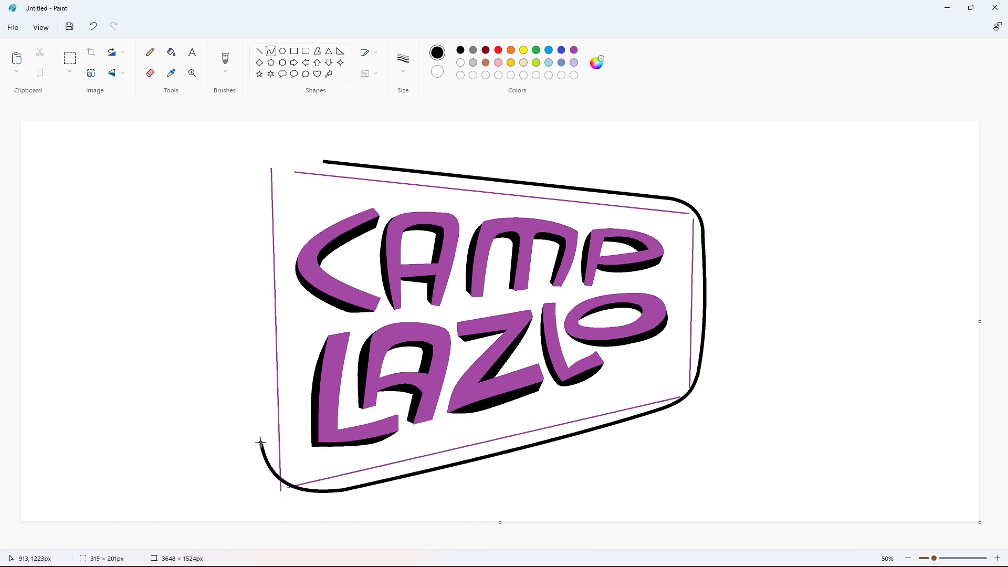
- Draw the black border's left side bowed slightly outward and close the outline with a rounded upper-left corner
drag(260, 442, 257, 198)
drag(256, 326, 254, 338)
click(356, 266)
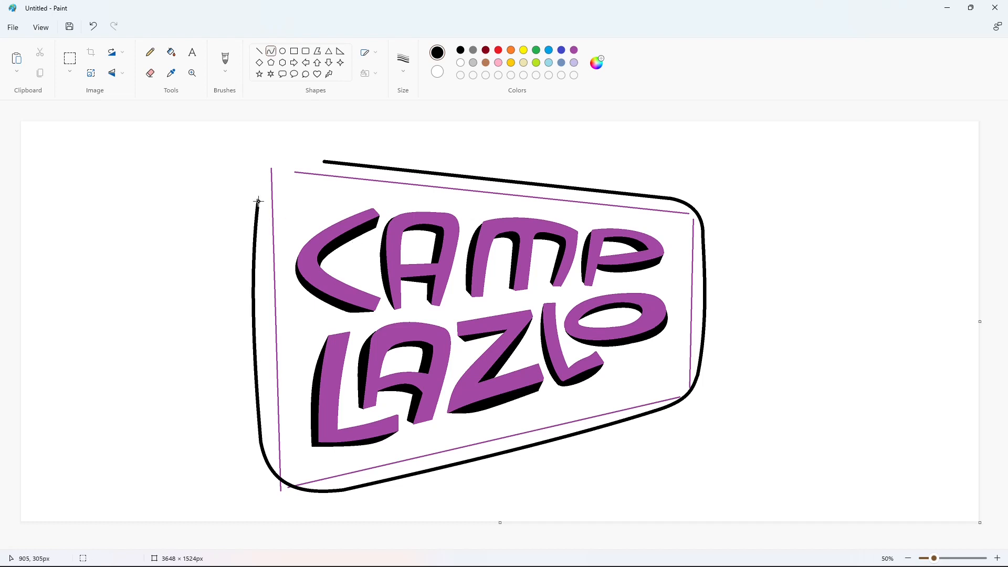
drag(258, 201, 327, 161)
mouse_move(274, 180)
mouse_down()
mouse_move(266, 176)
mouse_move(286, 159)
mouse_up()
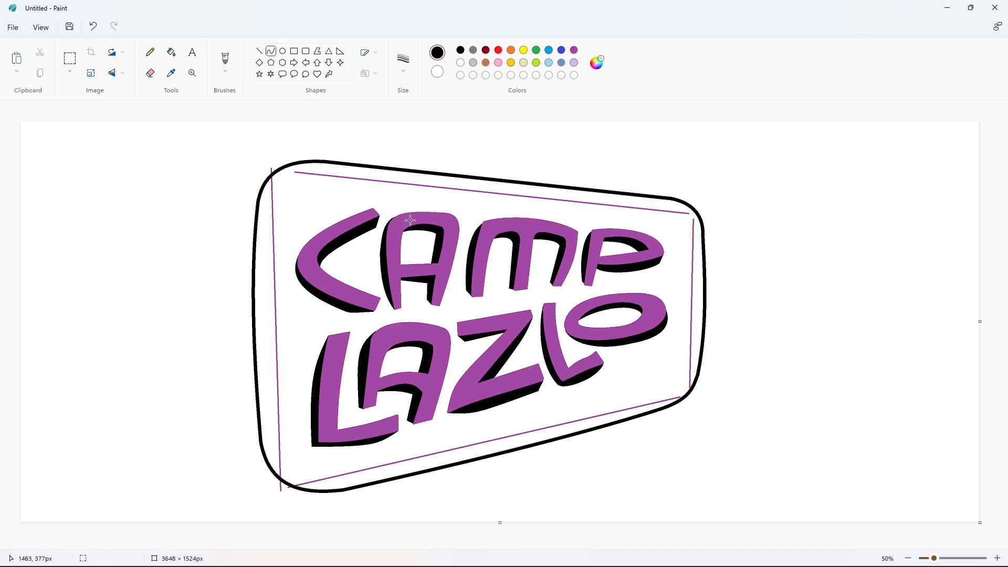
- Fill all the purple CAMP LAZLO letter faces with light lavender
click(171, 52)
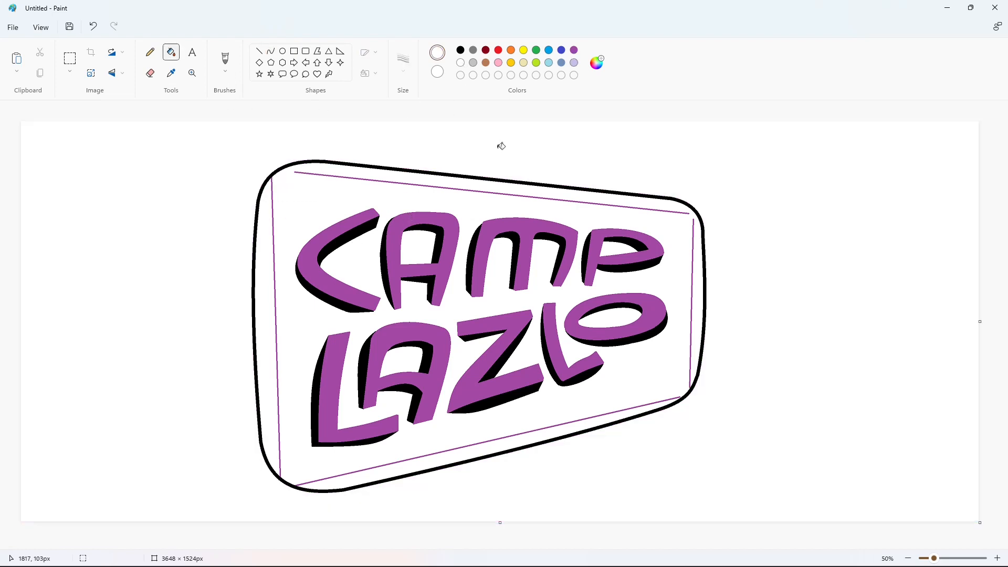
click(574, 62)
click(371, 219)
click(428, 223)
click(519, 226)
click(596, 245)
click(655, 307)
click(552, 336)
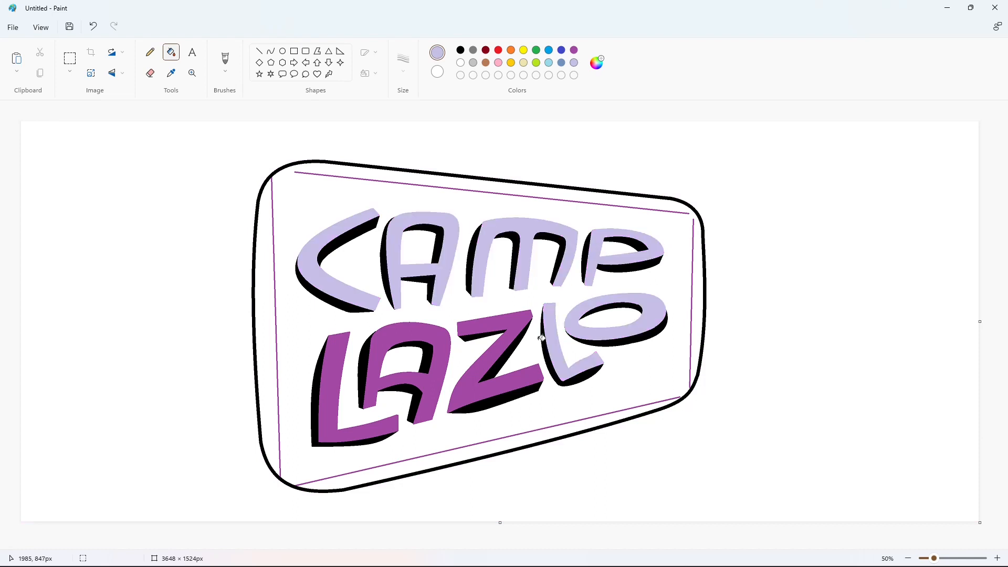
click(504, 323)
click(407, 336)
click(331, 368)
- Erase the purple guide lines inside the black border by filling them with white
click(574, 50)
click(555, 206)
click(460, 63)
click(525, 201)
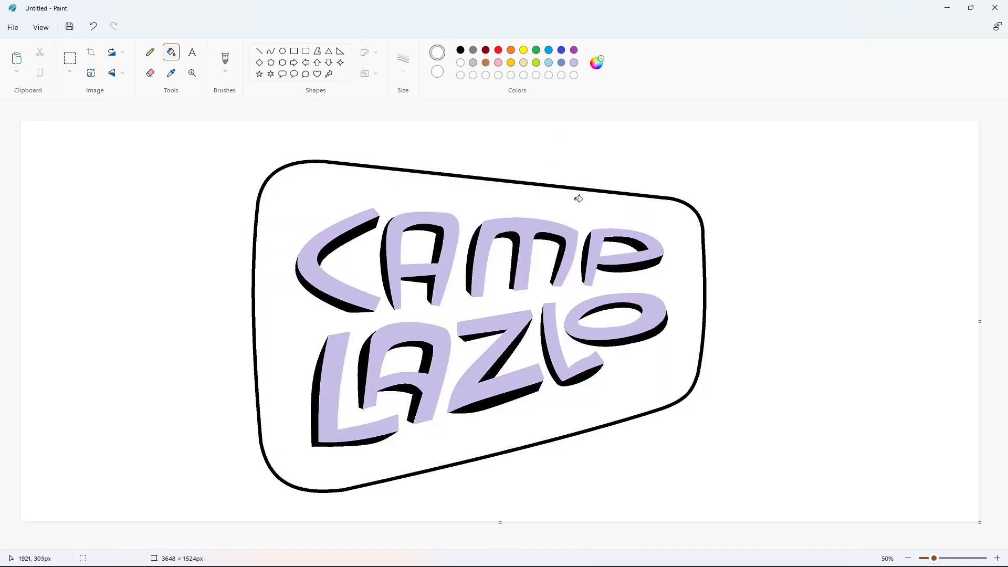
- Draw an inner black border's top line, rounded upper-right corner and slightly bowed right side, parallel to the outer border
click(270, 51)
click(460, 50)
mouse_move(338, 187)
mouse_down()
mouse_move(657, 219)
mouse_move(675, 244)
mouse_move(677, 223)
mouse_move(680, 357)
mouse_up()
click(677, 223)
drag(682, 310, 685, 312)
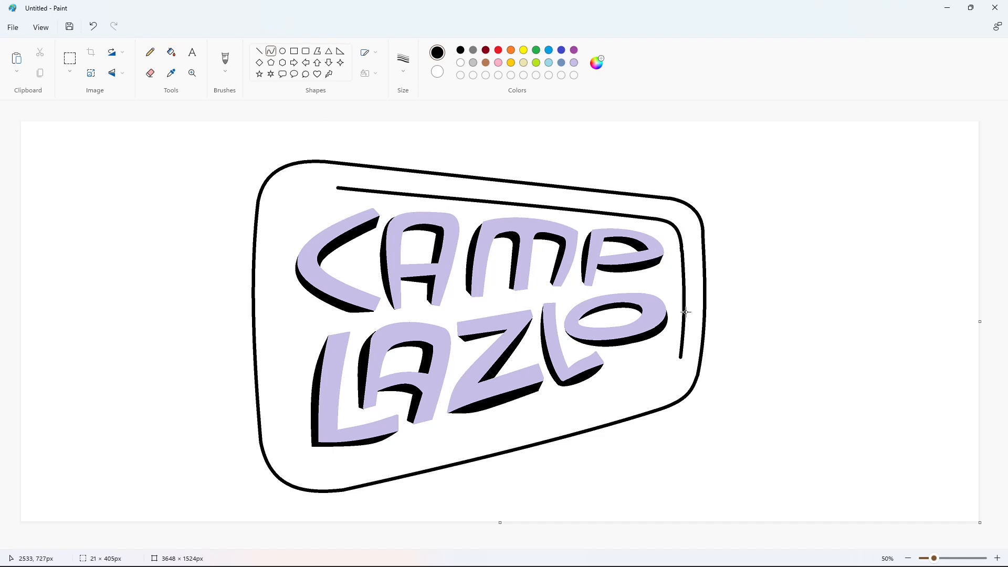
click(736, 334)
- Continue the inner black border around a curved lower-right corner and along the bottom below the lettering
drag(681, 358, 645, 393)
mouse_move(664, 377)
mouse_down()
mouse_move(678, 370)
mouse_move(673, 380)
mouse_move(336, 465)
mouse_up()
click(757, 381)
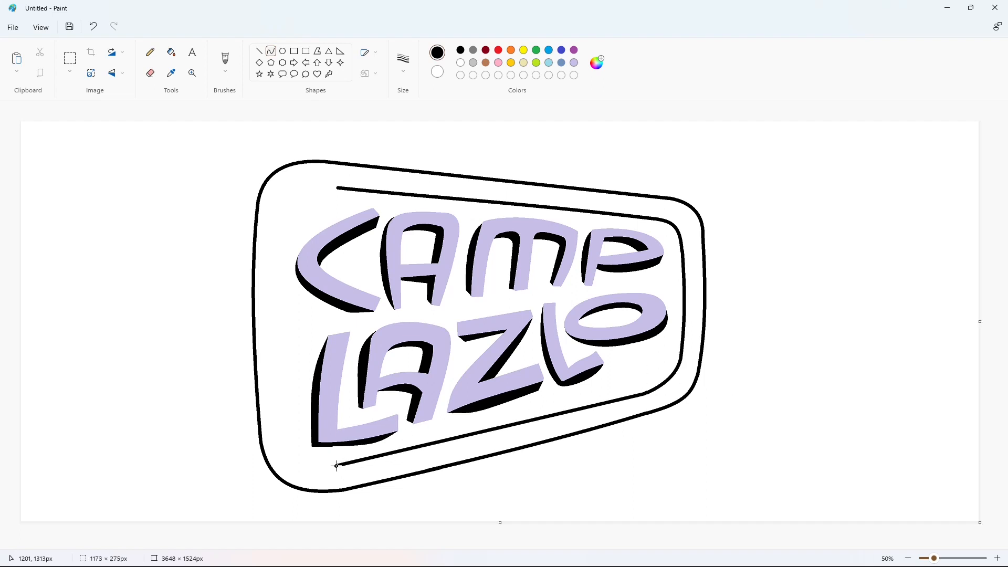
click(692, 430)
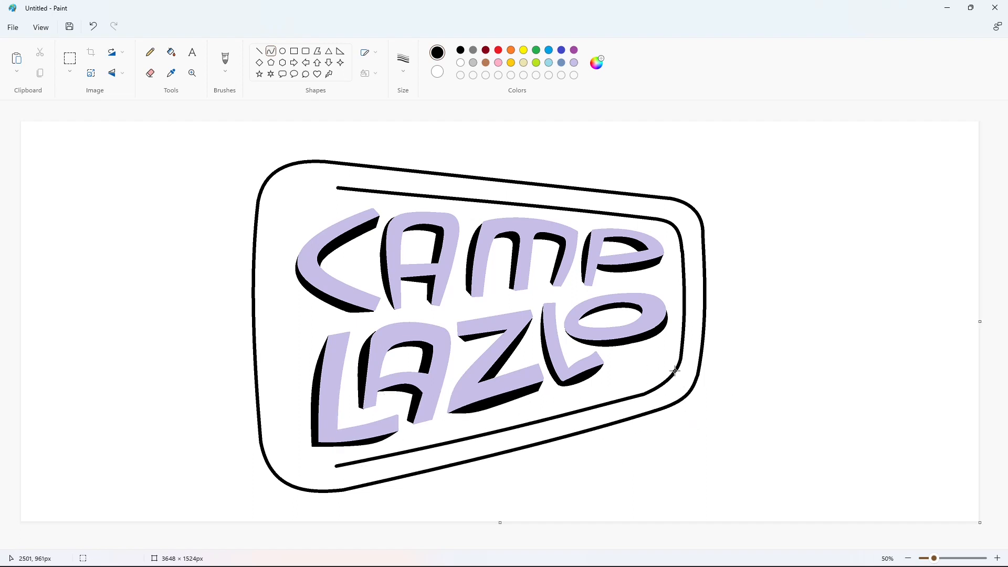
- Close the inner black border with a rounded lower-left corner, a left side and a rounded upper-left corner
drag(336, 465, 284, 412)
drag(300, 446, 284, 460)
click(226, 454)
mouse_move(284, 412)
mouse_down()
mouse_move(282, 219)
mouse_move(337, 188)
mouse_move(301, 185)
mouse_up()
click(433, 211)
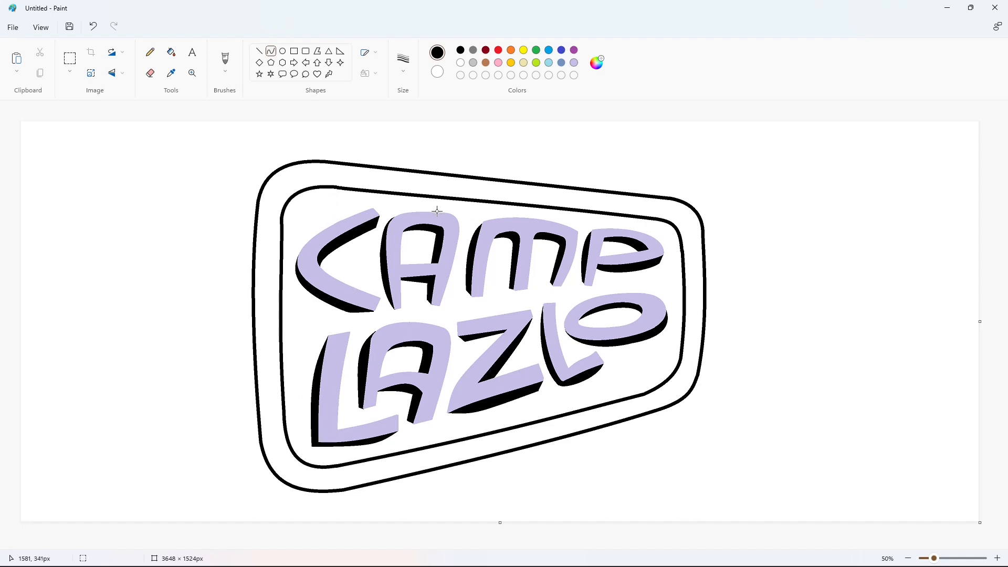
- Recolor both the inner and outer border outlines purple
click(171, 52)
click(573, 50)
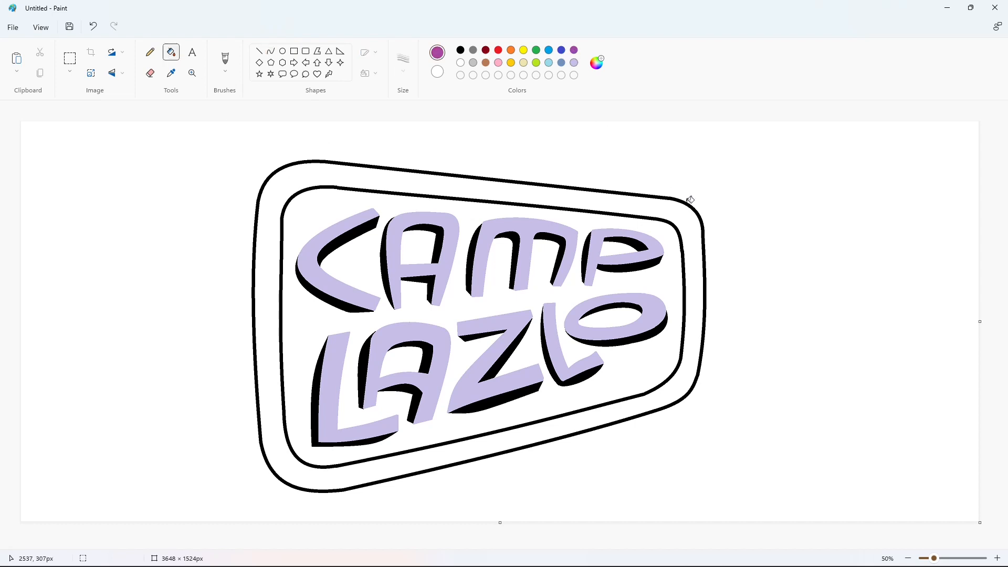
click(682, 224)
- Outline a curved diagonal strap in a thinner black line across both border lines near the upper-left corner
click(270, 51)
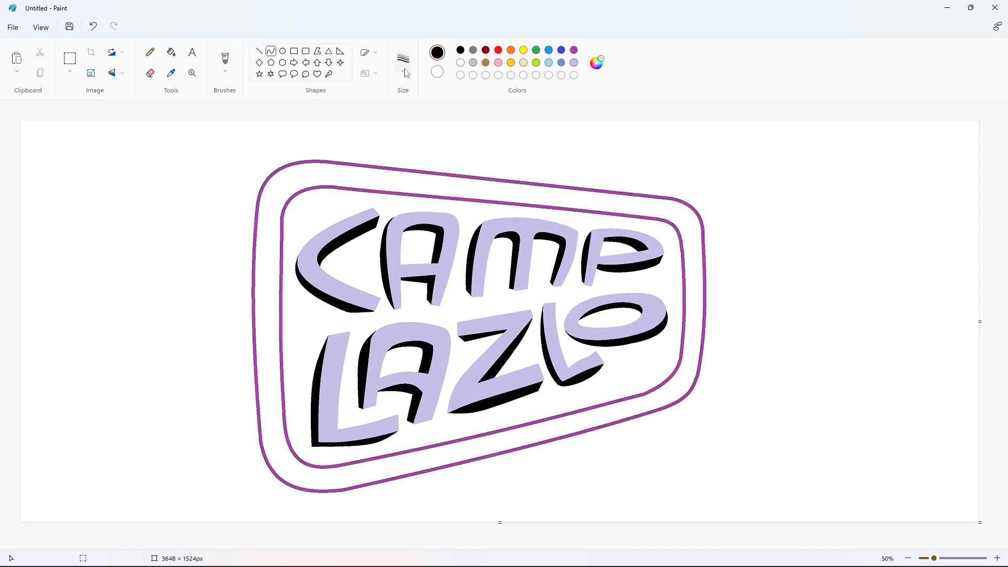
drag(302, 161, 332, 196)
drag(317, 179, 319, 155)
click(406, 71)
click(418, 159)
click(426, 154)
drag(310, 158, 343, 188)
click(358, 151)
drag(331, 172, 344, 195)
click(388, 189)
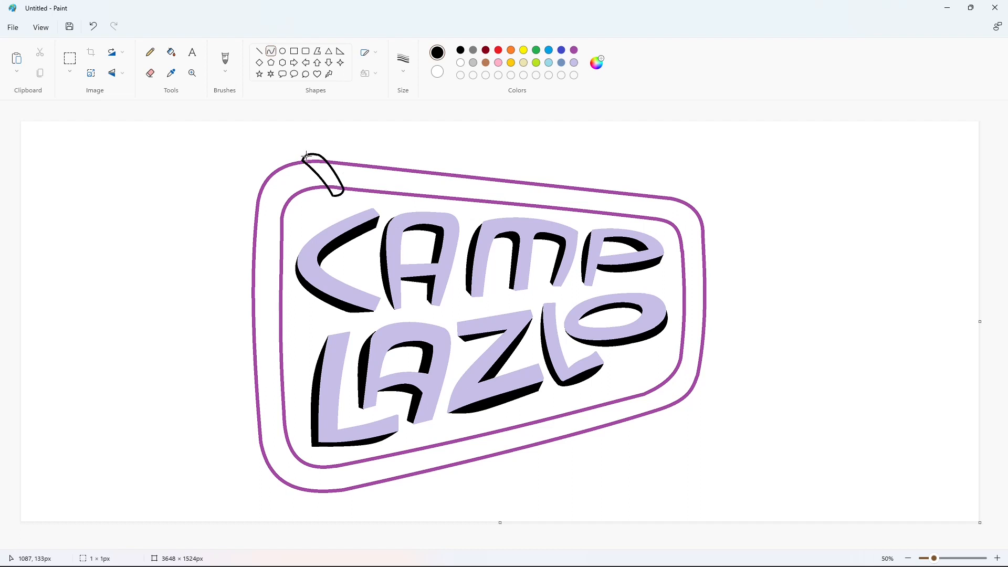
key(ctrl+z)
- Fill the strap near the upper-left corner with white and draw a black inner line along its length
mouse_move(308, 158)
mouse_down()
mouse_move(337, 195)
mouse_move(325, 176)
mouse_up()
click(171, 53)
click(460, 63)
click(337, 184)
click(269, 52)
click(461, 52)
click(391, 173)
- Copy the finished strap and paste a spare into the canvas's upper-left corner
click(70, 58)
drag(293, 148, 361, 215)
key(ctrl+c)
key(ctrl+v)
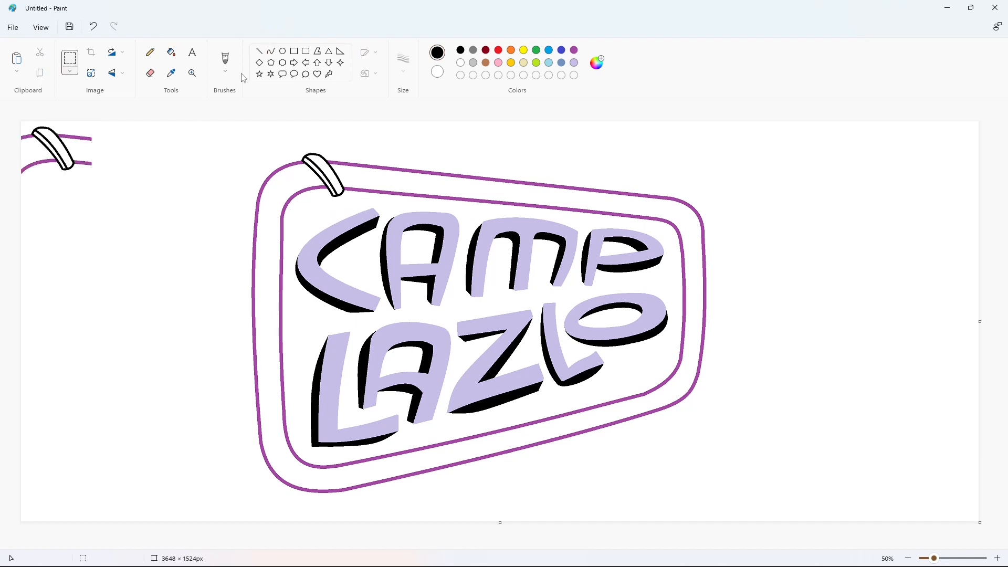
- Draw a second white strap with a black outline and inner line, crossing the first one in an X
click(271, 52)
drag(342, 159, 303, 192)
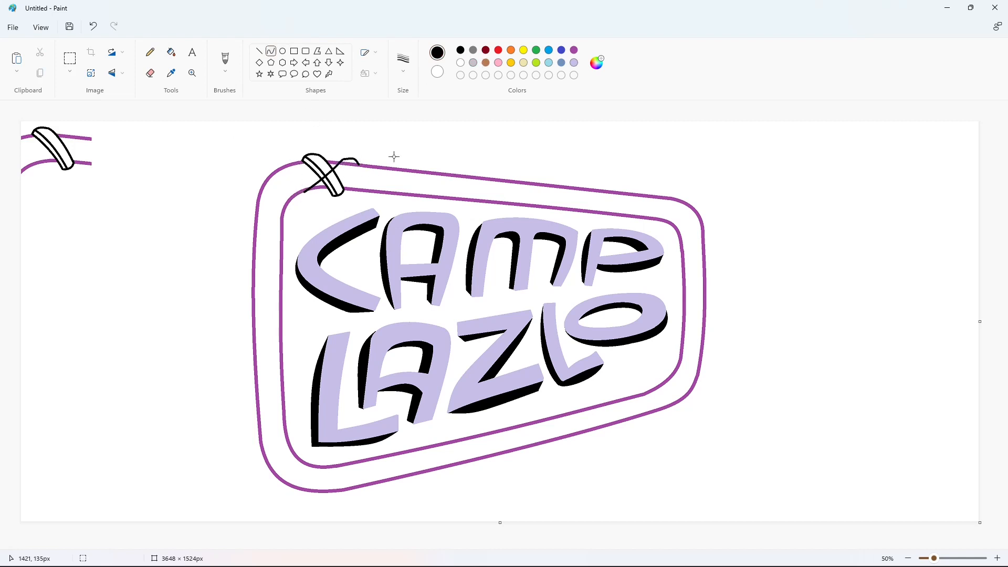
drag(393, 156, 306, 199)
click(171, 53)
click(460, 63)
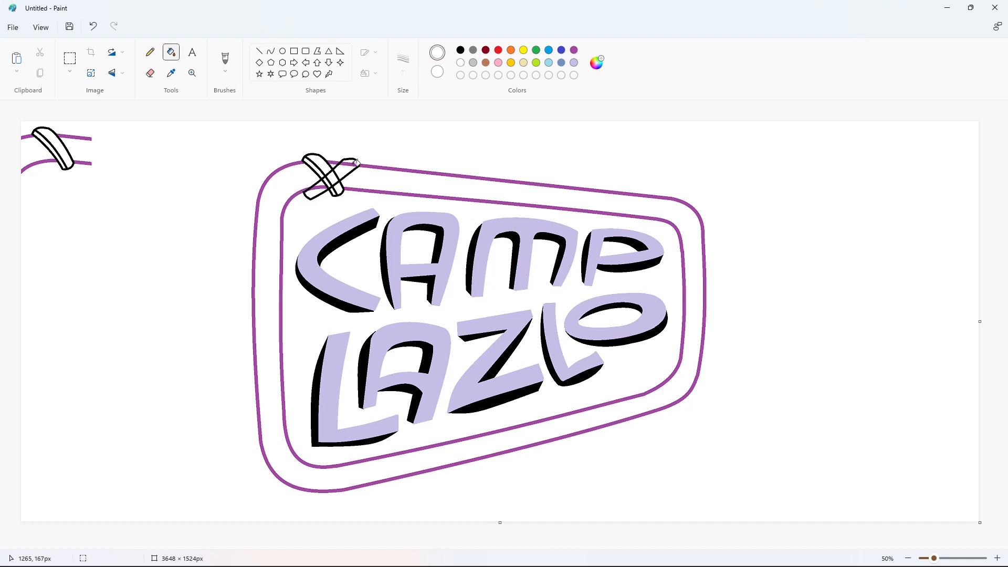
click(271, 51)
click(461, 50)
drag(348, 160, 306, 194)
drag(420, 163, 420, 163)
- Erase the purple border fragments around the spare strap by filling them with white
click(172, 53)
click(460, 63)
click(79, 138)
click(84, 163)
click(39, 164)
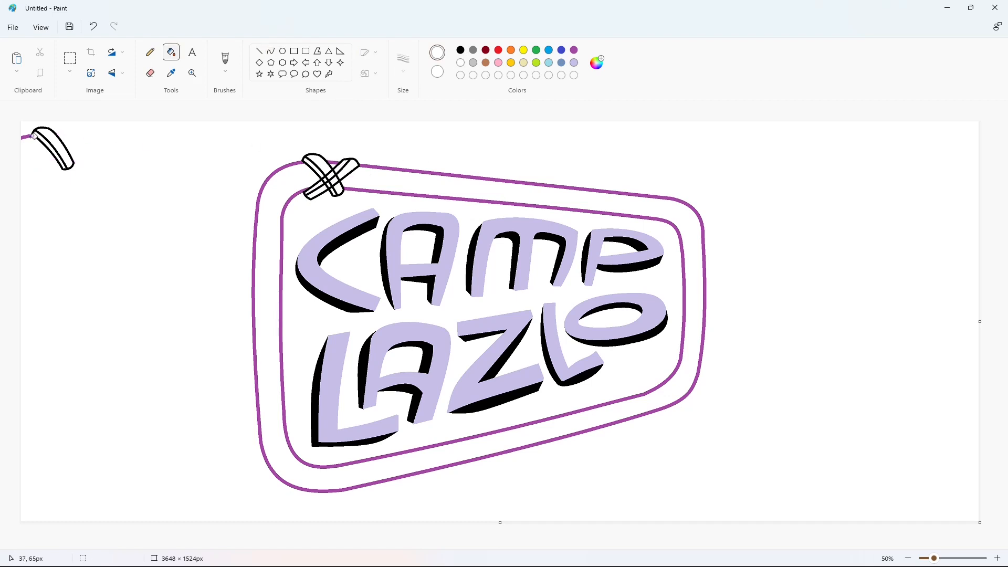
click(26, 136)
- Recolor the crossed straps dark red and copy the spare black strap
click(485, 49)
click(334, 169)
click(70, 58)
drag(121, 200, 21, 121)
click(538, 200)
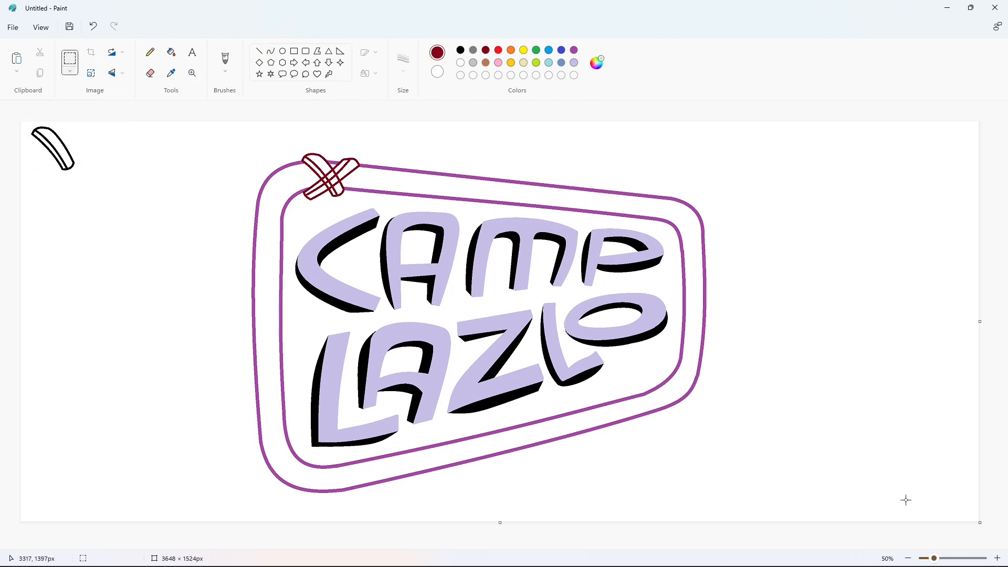
- Paste the spare strap and align it exactly over the matching dark red strap of the X
click(996, 558)
drag(463, 545, 543, 539)
key(ctrl+v)
drag(161, 217, 534, 270)
key(Right)
key(Right)
key(Right)
key(Right)
key(Right)
key(Right)
key(Right)
key(Right)
key(Right)
key(Right)
key(Right)
key(Right)
key(Right)
key(Right)
key(Right)
key(Right)
key(Right)
key(Right)
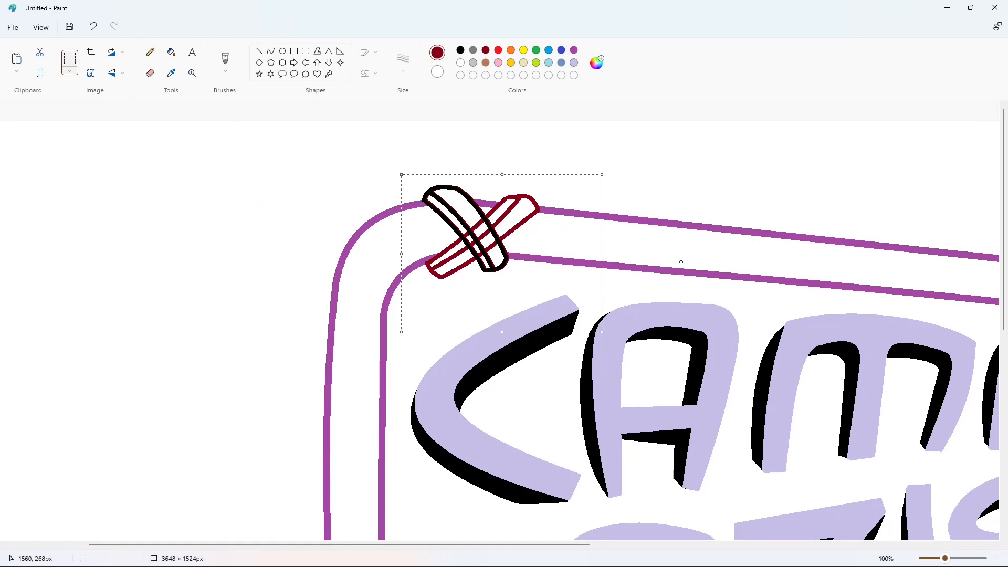
- Fill the dark red line pieces showing inside the front strap with white
click(171, 53)
click(460, 62)
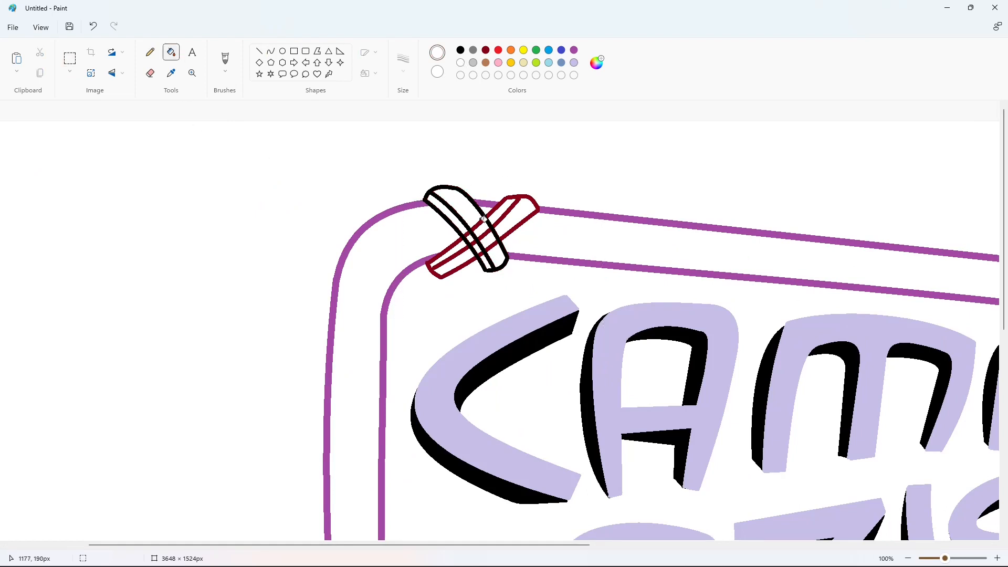
click(483, 219)
click(484, 235)
click(480, 252)
- Recolor the remaining dark red lines of the rear strap black
click(461, 50)
click(525, 196)
click(435, 265)
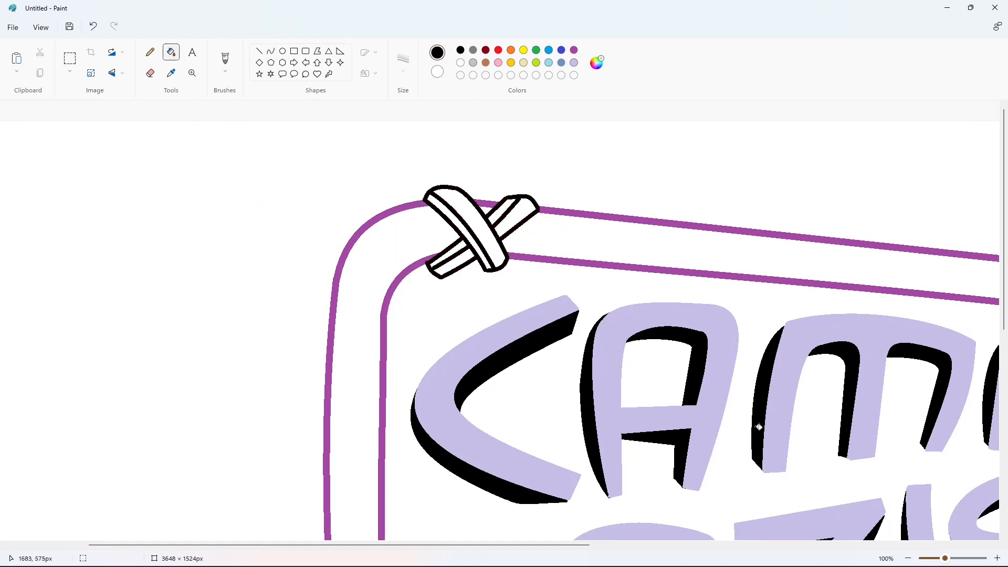
ctrl+scroll(794, 417, down, 3)
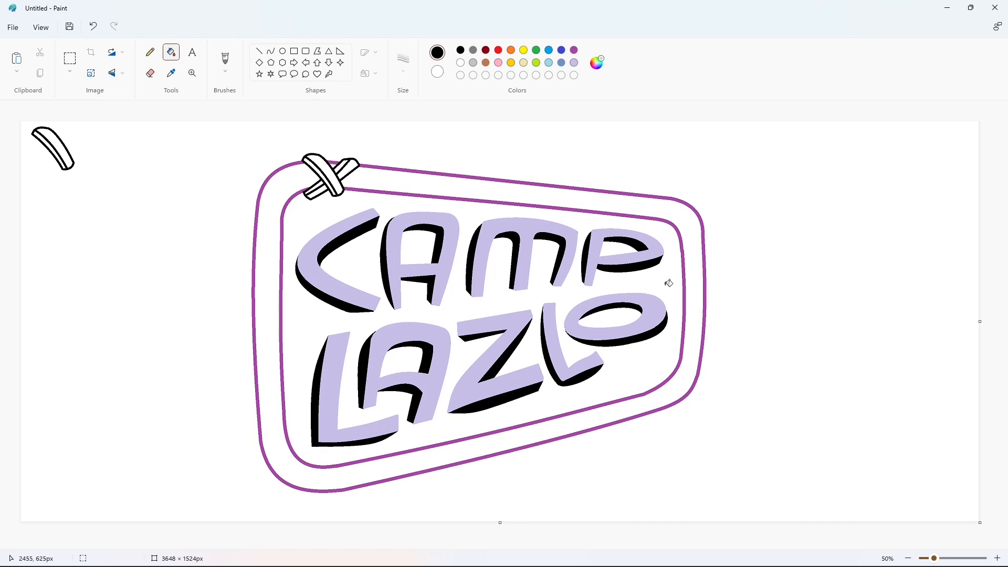
- Outline a curved black strap across the top border lines above the A of CAMP
click(271, 51)
mouse_move(457, 172)
mouse_down()
mouse_move(438, 203)
mouse_move(465, 171)
mouse_move(452, 204)
mouse_move(456, 185)
mouse_up()
click(461, 189)
key(ctrl+z)
click(535, 193)
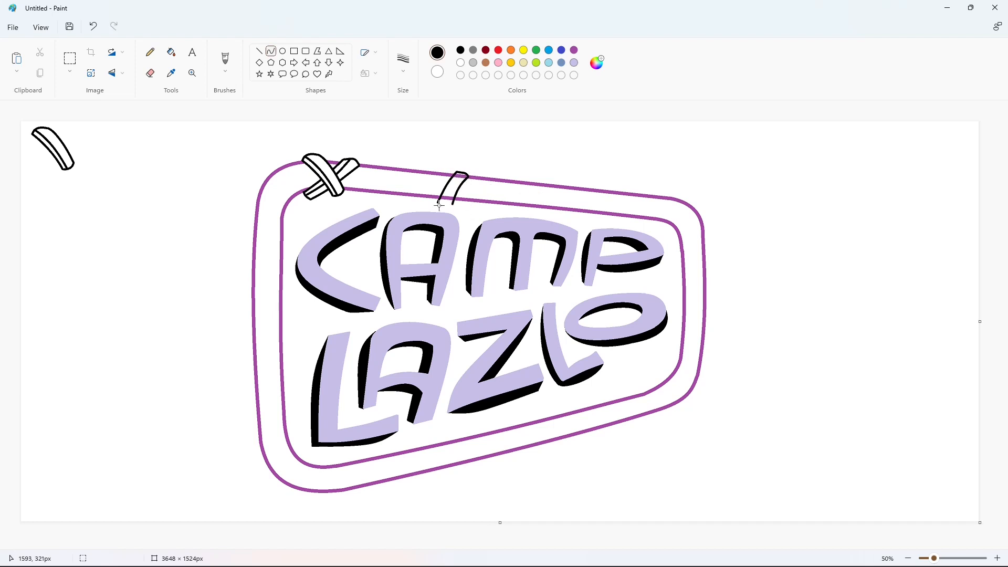
key(ctrl+z)
drag(438, 203, 451, 200)
click(481, 172)
key(ctrl+z)
- Fill the strap above the A with white, clearing the border lines inside, and add a black inner line
click(176, 55)
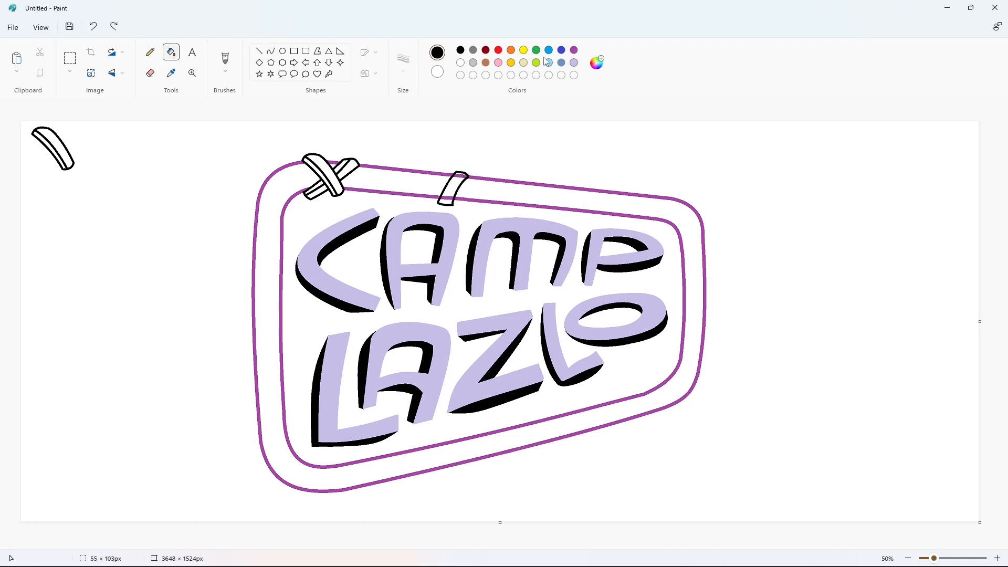
click(574, 50)
click(453, 188)
click(460, 62)
click(453, 188)
click(460, 50)
click(271, 52)
mouse_move(462, 175)
mouse_down()
mouse_move(451, 205)
mouse_move(453, 185)
mouse_up()
key(ctrl+z)
click(486, 187)
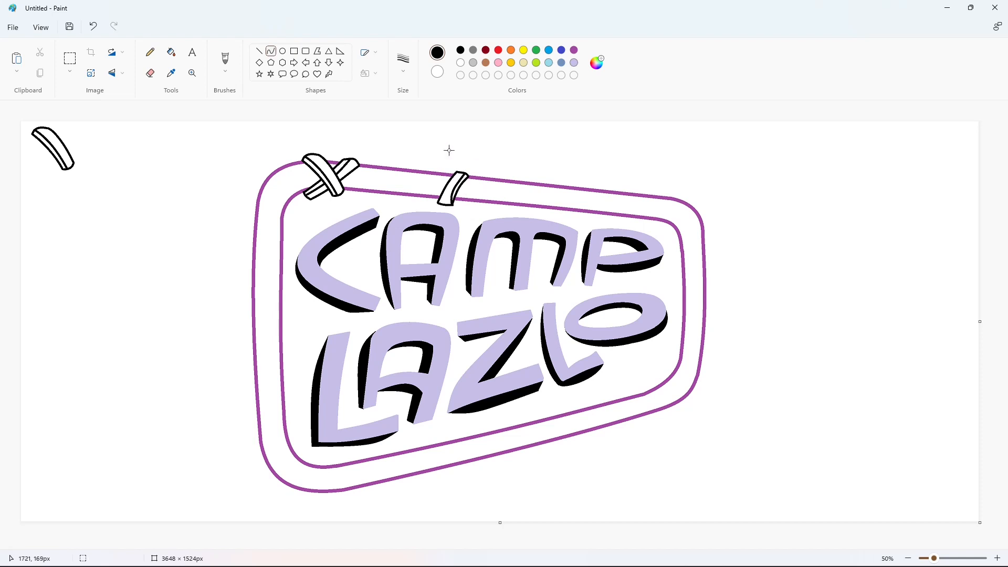
- Outline another curved black strap across the top border lines above the M's right end
mouse_move(550, 212)
mouse_down()
mouse_move(575, 184)
mouse_move(560, 191)
mouse_move(582, 183)
mouse_move(565, 212)
mouse_move(571, 198)
mouse_up()
click(613, 181)
key(ctrl+z)
click(552, 211)
- Clear the strap above the M to white and draw a curved black inner line along it
click(171, 52)
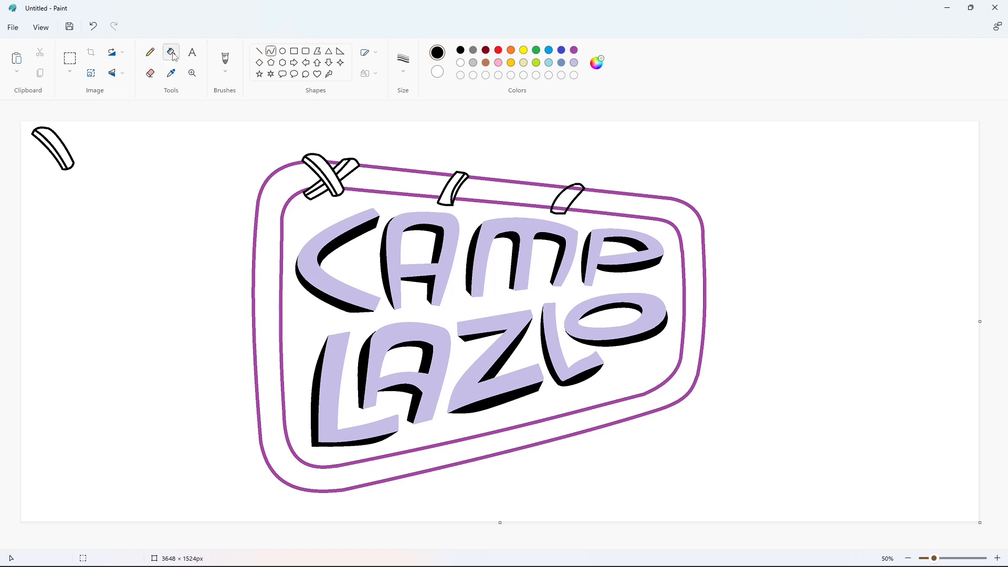
click(574, 50)
click(568, 198)
click(568, 198)
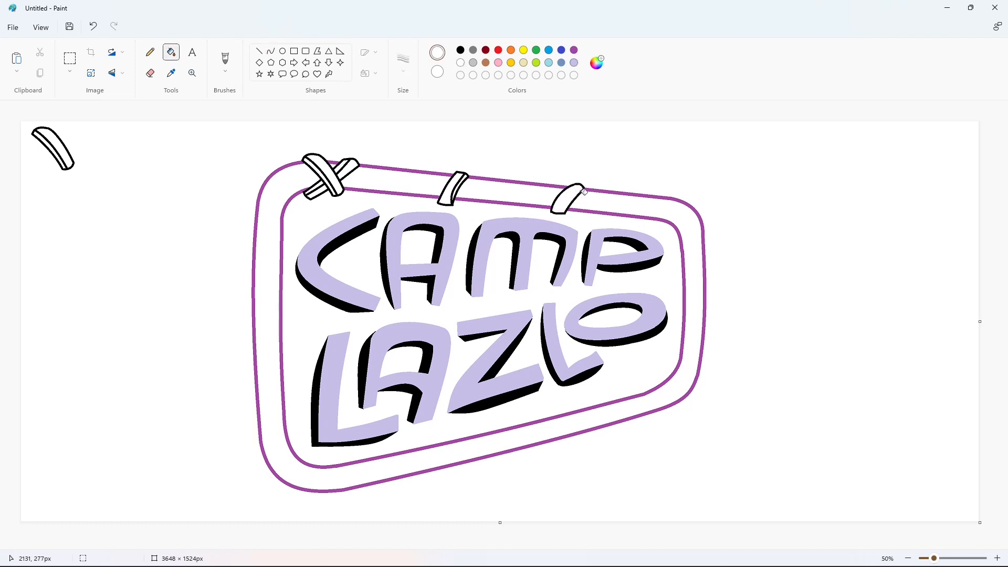
click(270, 51)
drag(581, 186, 561, 213)
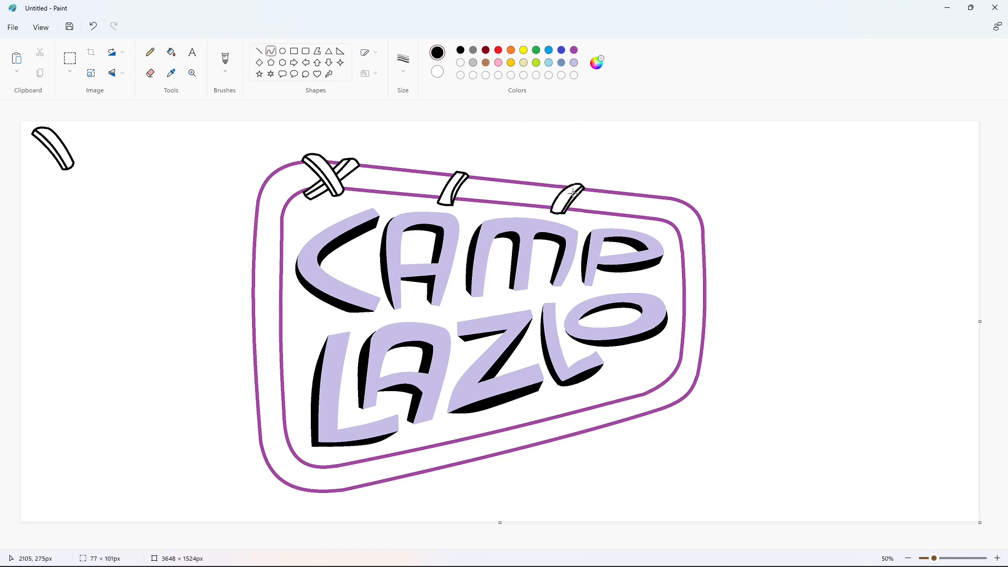
double_click(568, 196)
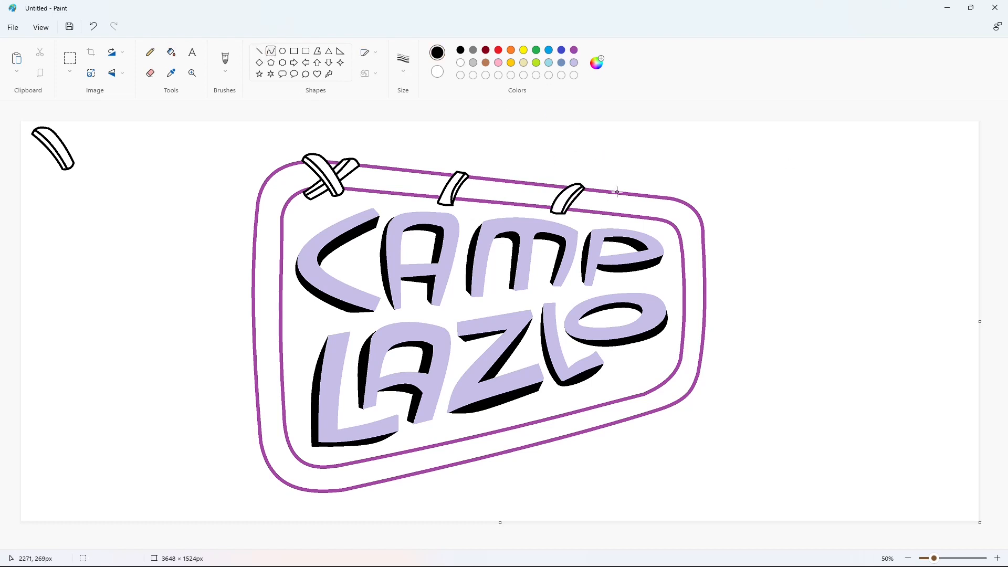
- Outline a black strap across the border's upper-right corner and clear its inside to white
mouse_move(666, 224)
mouse_down()
mouse_move(693, 206)
mouse_move(677, 234)
mouse_up()
click(679, 209)
double_click(685, 222)
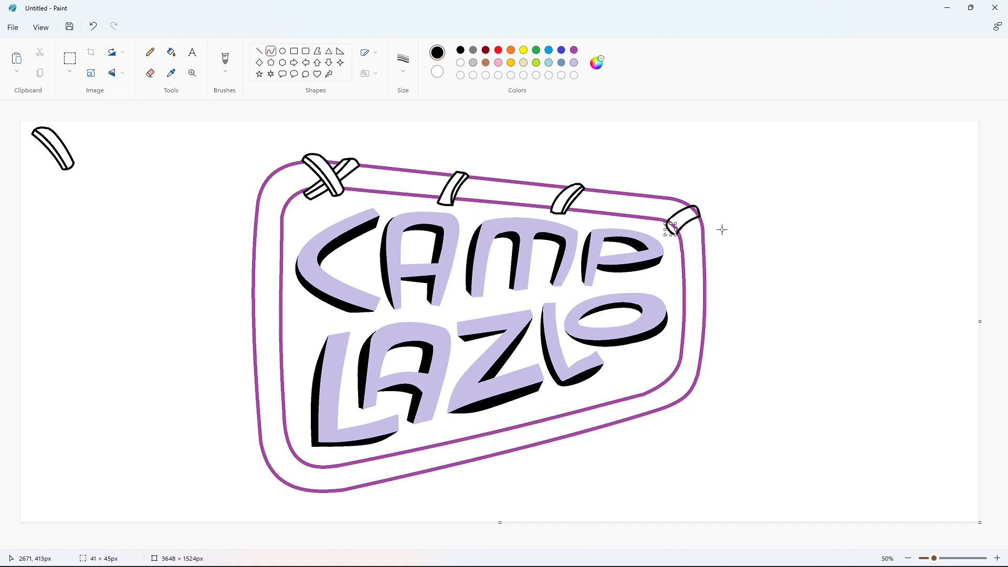
click(171, 52)
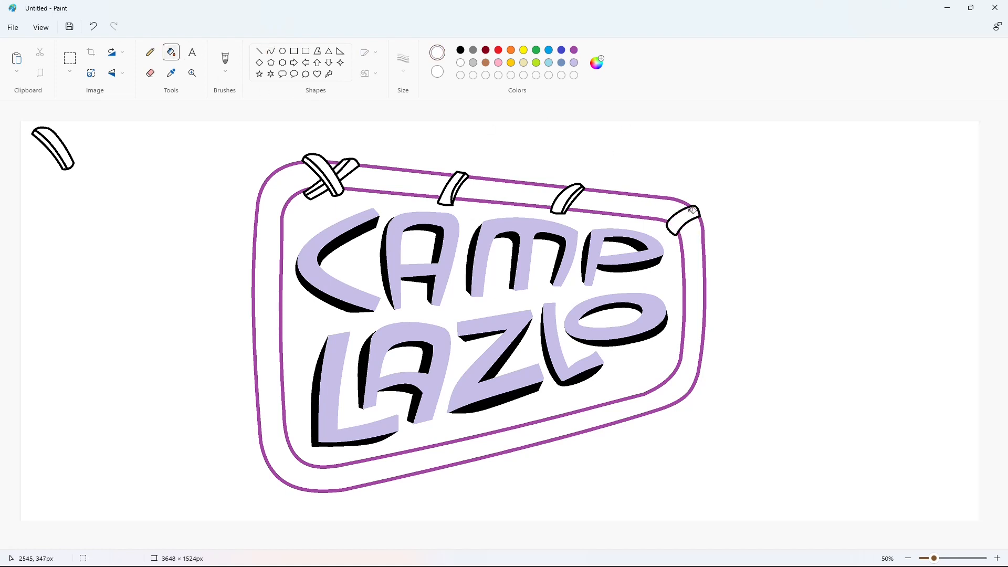
- Draw a curved black inner line along the strap at the border's upper-right corner
click(271, 51)
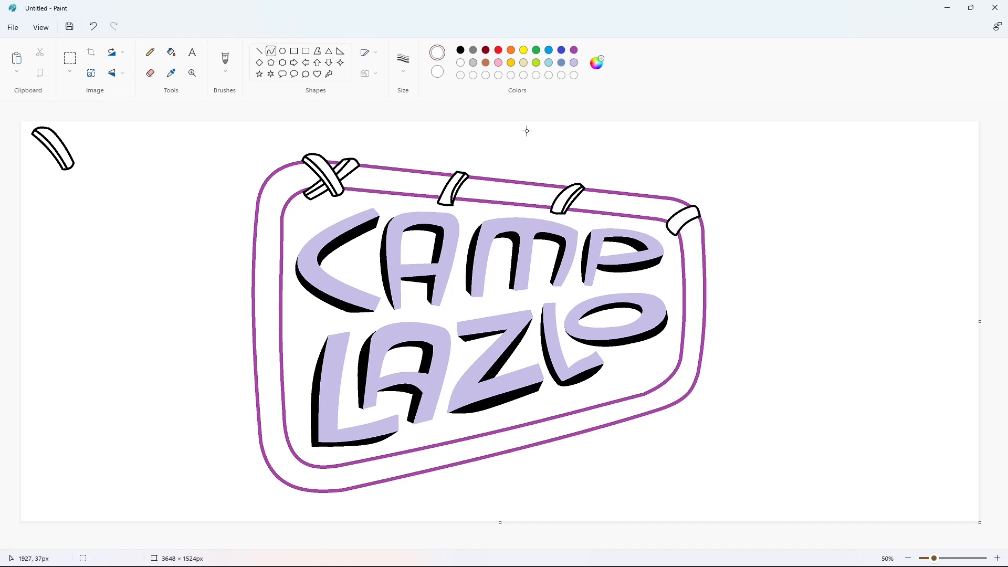
click(460, 50)
drag(699, 212, 675, 233)
click(681, 223)
- Outline a short curved black strap across the right-hand border lines beside the O
click(684, 294)
drag(703, 300, 682, 306)
double_click(708, 305)
click(749, 304)
click(751, 314)
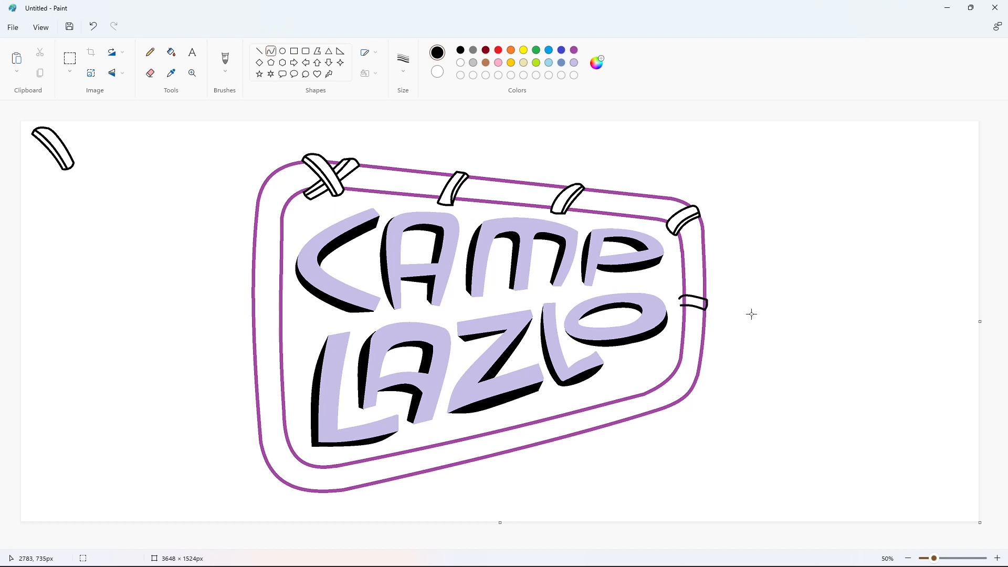
- Clear the strap beside the O to white and add a curved black inner line
click(171, 52)
click(574, 50)
click(693, 302)
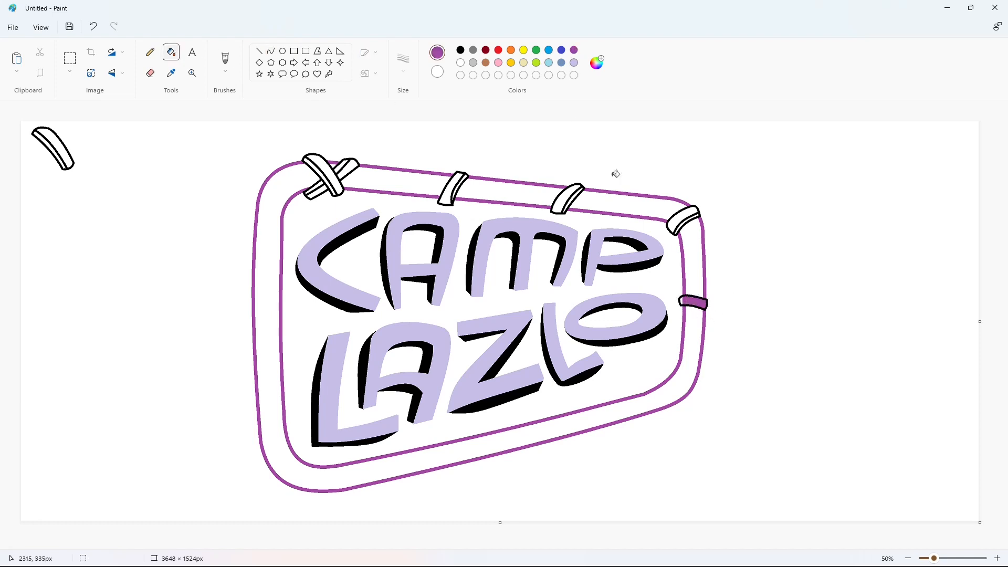
click(460, 63)
click(693, 301)
click(271, 51)
click(460, 50)
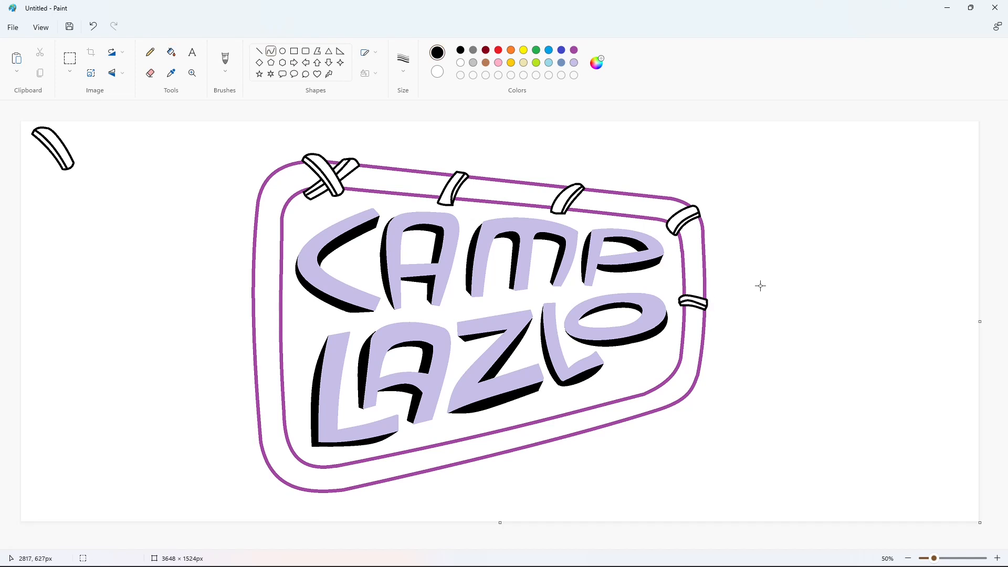
- Outline a curved black strap across the border's lower-right corner
mouse_move(662, 379)
mouse_down()
mouse_move(682, 402)
mouse_move(681, 385)
mouse_up()
click(786, 417)
key(ctrl+z)
click(680, 408)
click(656, 387)
mouse_move(655, 387)
mouse_down()
mouse_move(672, 406)
mouse_move(668, 392)
mouse_up()
click(742, 391)
- Clear the lower-right corner strap to white and draw a curved black inner line along it
click(171, 52)
click(573, 50)
click(671, 391)
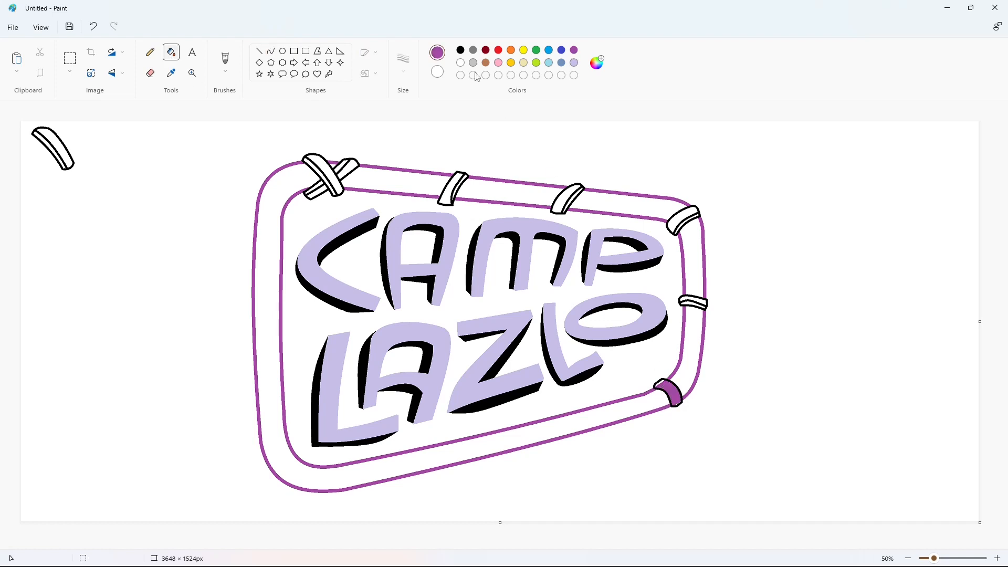
click(460, 62)
click(671, 392)
click(271, 51)
click(460, 50)
mouse_move(655, 384)
mouse_down()
mouse_move(675, 406)
mouse_move(671, 390)
mouse_up()
click(744, 382)
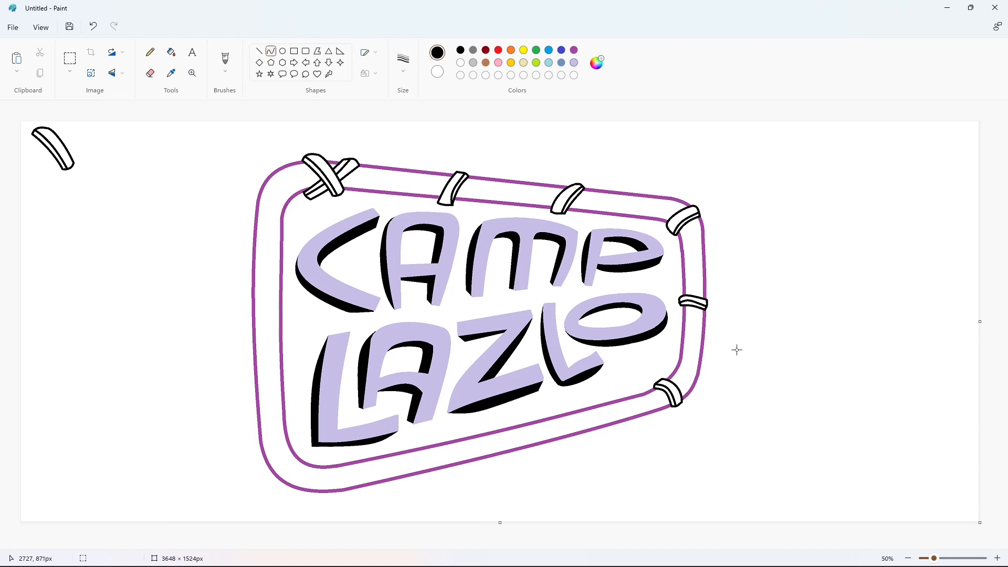
- Outline a slanted black strap across the lower border lines below the Z
drag(494, 430, 542, 444)
mouse_move(516, 435)
mouse_down()
mouse_move(502, 411)
mouse_move(527, 449)
mouse_up()
click(578, 419)
drag(512, 439, 542, 445)
click(558, 428)
- Clear the strap below the Z to white and draw a curved black inner line along it
click(171, 52)
click(574, 50)
click(521, 435)
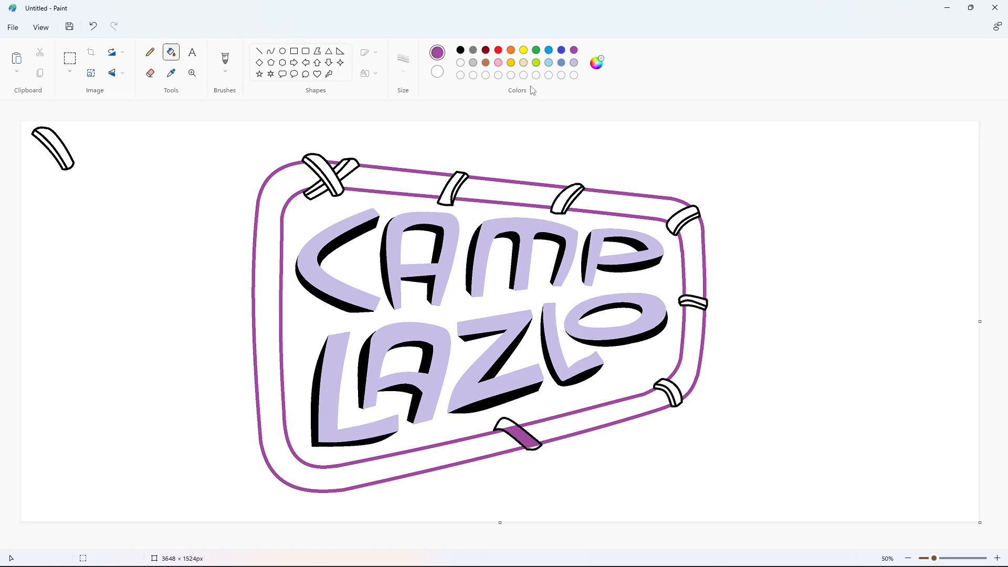
click(461, 63)
click(521, 436)
click(271, 51)
click(460, 50)
mouse_move(497, 424)
mouse_down()
mouse_move(531, 449)
mouse_move(519, 431)
mouse_up()
- Recolor the black outline of the strap below the Z dark red
click(172, 52)
click(486, 50)
click(537, 449)
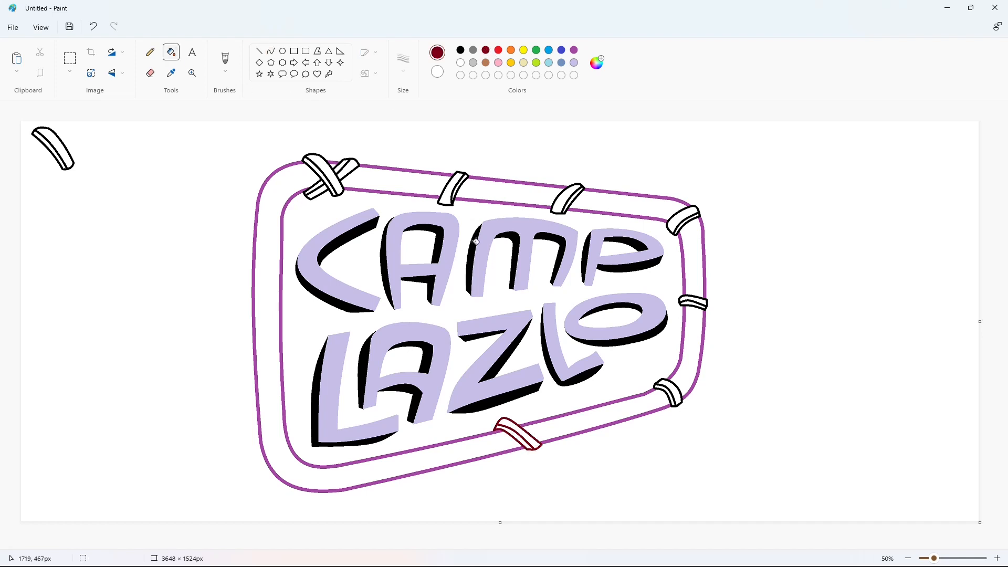
- Outline a second black strap crossing over the dark red strap below the Z
click(271, 51)
click(460, 50)
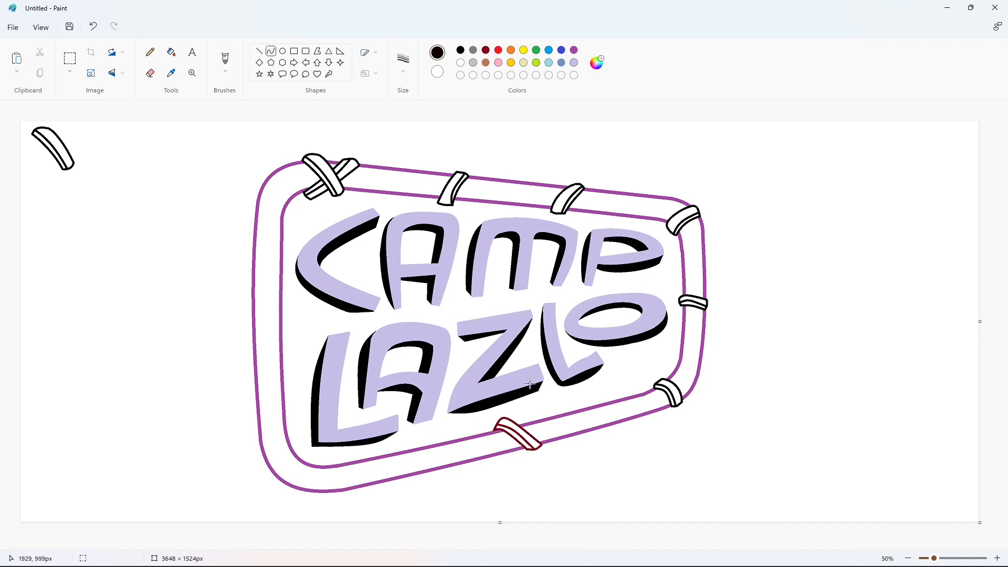
mouse_move(521, 426)
mouse_down()
mouse_move(508, 452)
mouse_move(519, 438)
mouse_move(520, 455)
mouse_move(533, 415)
mouse_up()
click(534, 430)
click(581, 418)
- Clear the lines inside the crossing strap below the Z to white
click(171, 52)
click(485, 50)
click(523, 435)
key(ctrl+z)
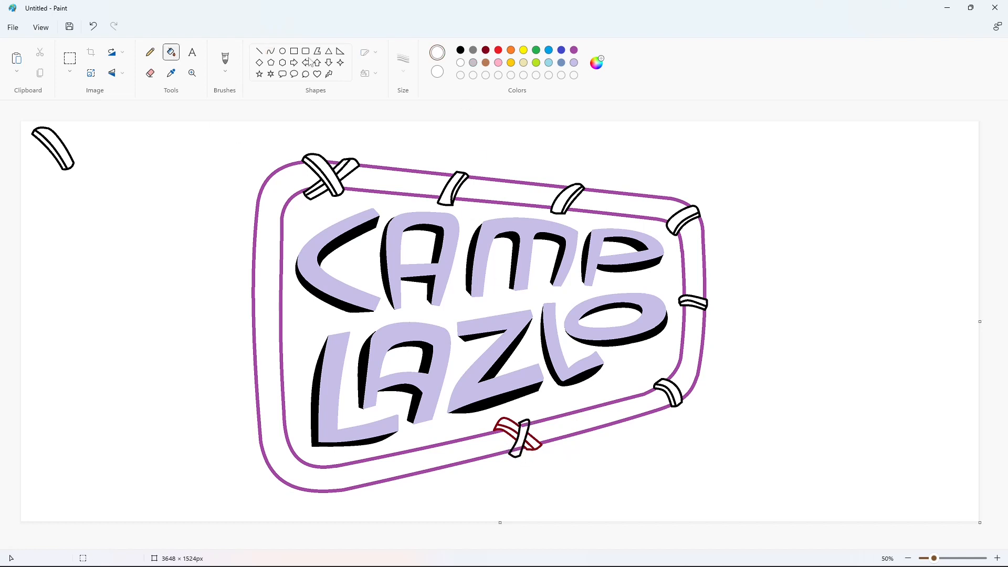
- Draw a black inner line along the crossing strap and recolor the dark red strap's outline black
click(270, 51)
click(460, 50)
click(171, 52)
click(271, 51)
drag(524, 422, 516, 456)
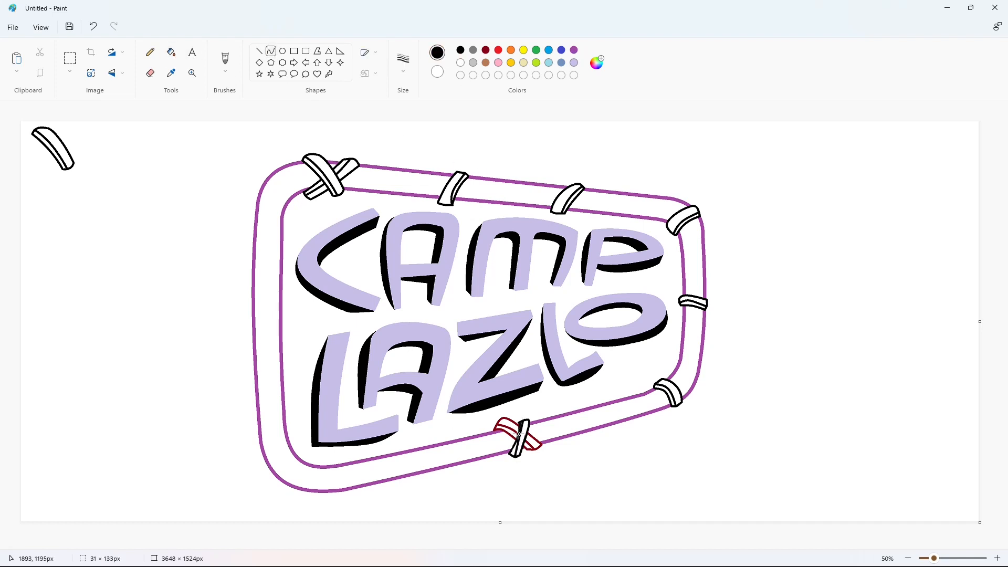
click(523, 440)
click(578, 431)
click(171, 52)
click(525, 426)
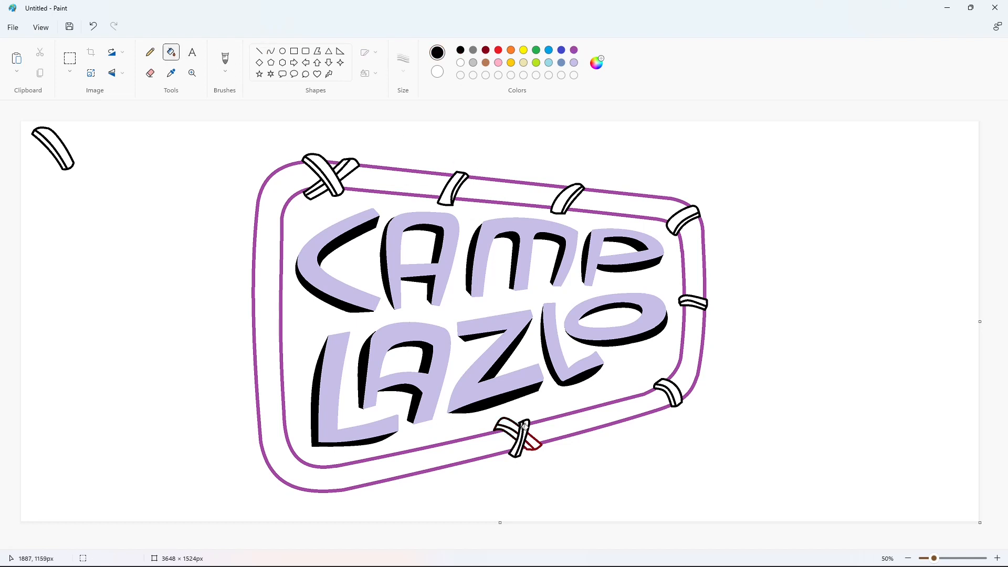
- Outline a slanted black strap across the lower border lines below the A of LAZLO
click(271, 50)
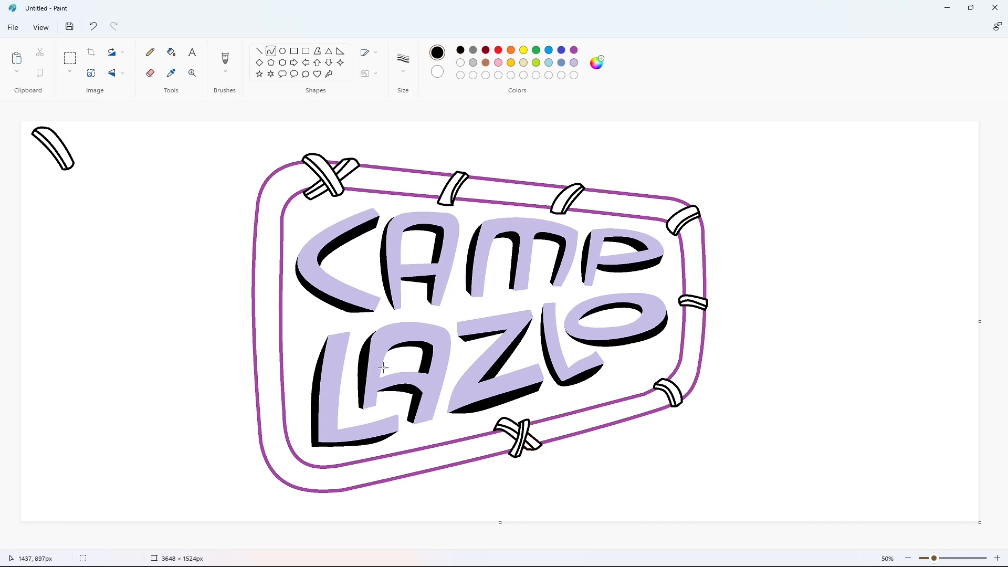
drag(367, 459, 398, 481)
click(370, 447)
click(382, 448)
click(394, 489)
click(401, 488)
- Clear the strap below the A of LAZLO to white and draw a curved black inner line along it
click(171, 52)
click(574, 49)
click(382, 463)
click(460, 62)
click(383, 466)
click(271, 51)
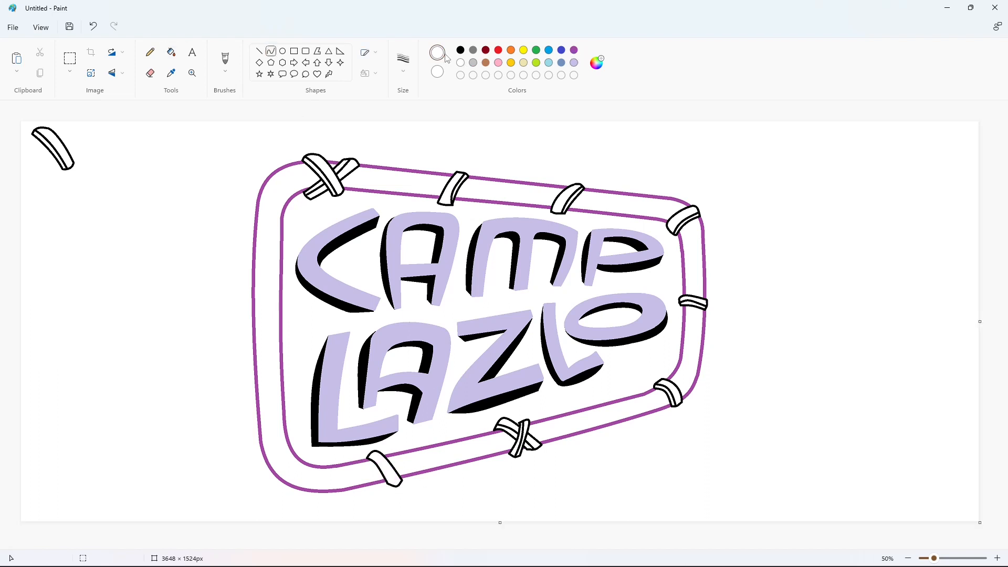
click(460, 49)
drag(370, 454, 395, 484)
click(381, 462)
click(390, 471)
click(430, 460)
- Outline a slanted black strap across the left-hand border lines beside the first L of LAZLO
drag(258, 418, 283, 372)
click(252, 406)
click(246, 404)
click(309, 379)
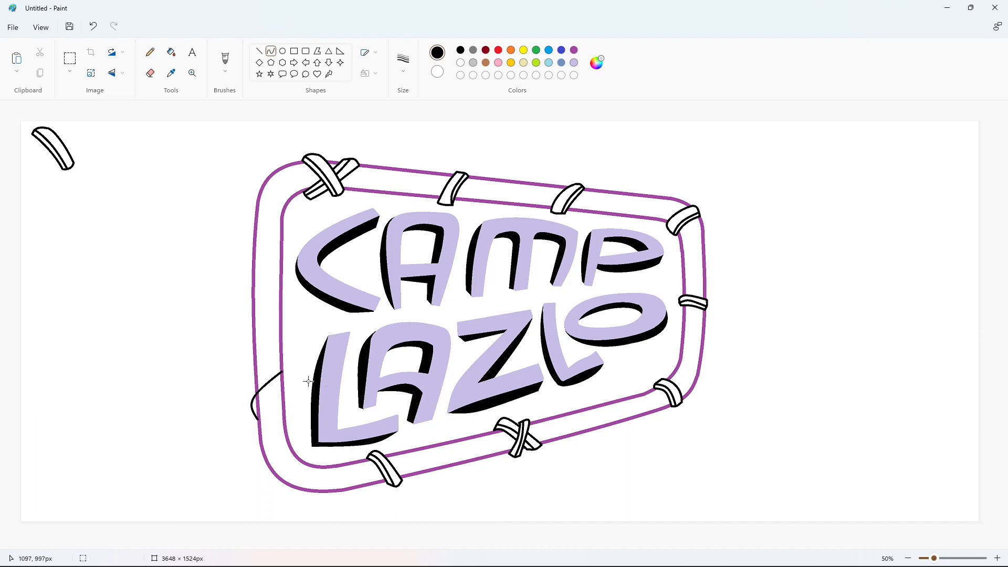
drag(258, 419, 284, 387)
click(268, 400)
click(266, 398)
click(287, 379)
click(289, 379)
click(317, 377)
- Clear the strap beside the first L to white and draw a curved black inner line along it
click(171, 52)
click(574, 50)
click(276, 384)
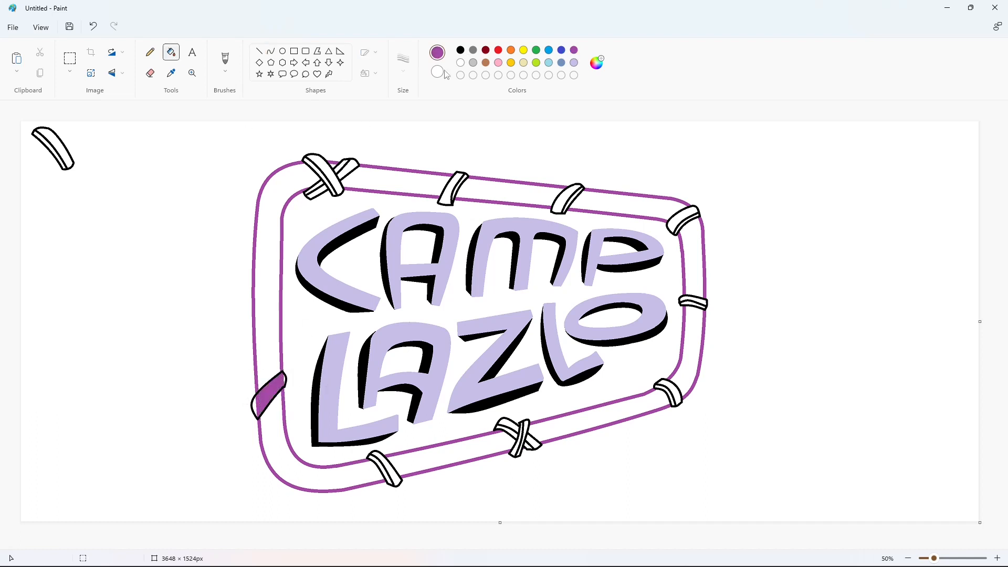
click(461, 62)
click(277, 384)
click(271, 51)
click(460, 50)
drag(257, 418, 284, 386)
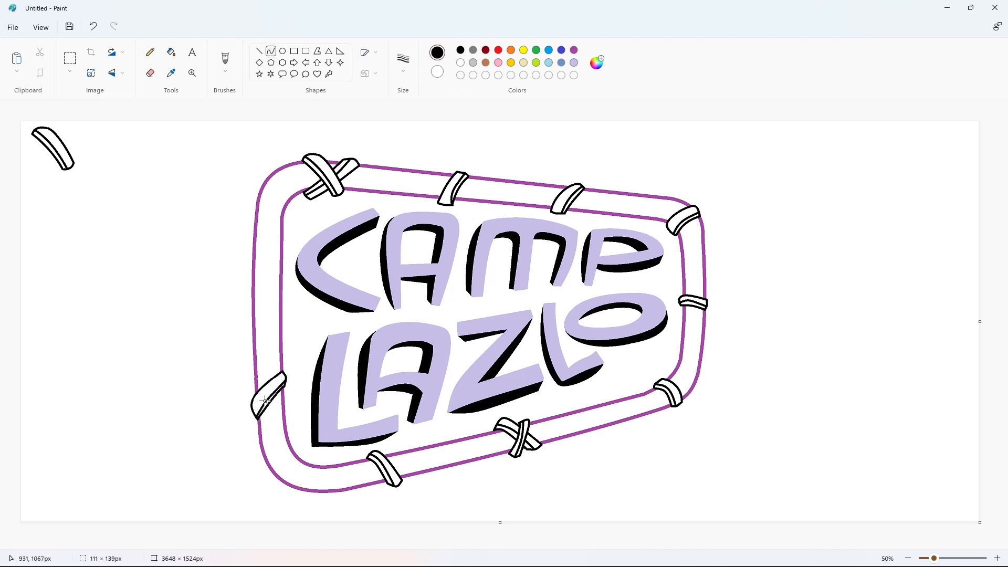
click(273, 392)
click(274, 391)
click(344, 395)
- Outline a curved black strap across the left-hand border lines beside the C
mouse_move(251, 271)
mouse_down()
mouse_move(282, 285)
mouse_move(252, 256)
mouse_move(282, 284)
mouse_up()
click(267, 272)
click(268, 272)
click(316, 280)
click(248, 263)
click(248, 263)
click(261, 257)
click(275, 264)
click(288, 277)
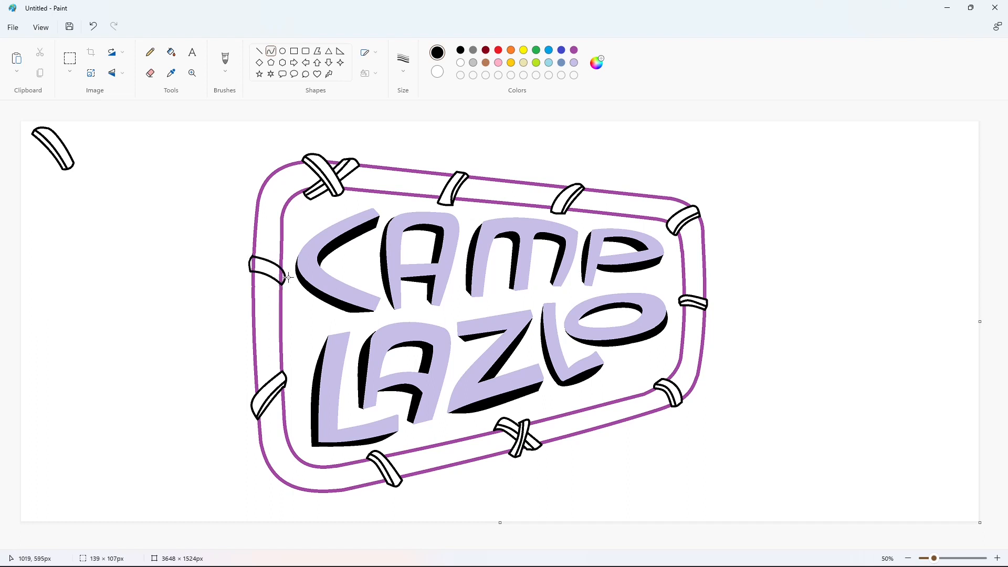
- Clear the strap beside the C to white and draw a curved black inner line along it
click(171, 52)
click(574, 50)
click(273, 268)
click(460, 62)
click(273, 270)
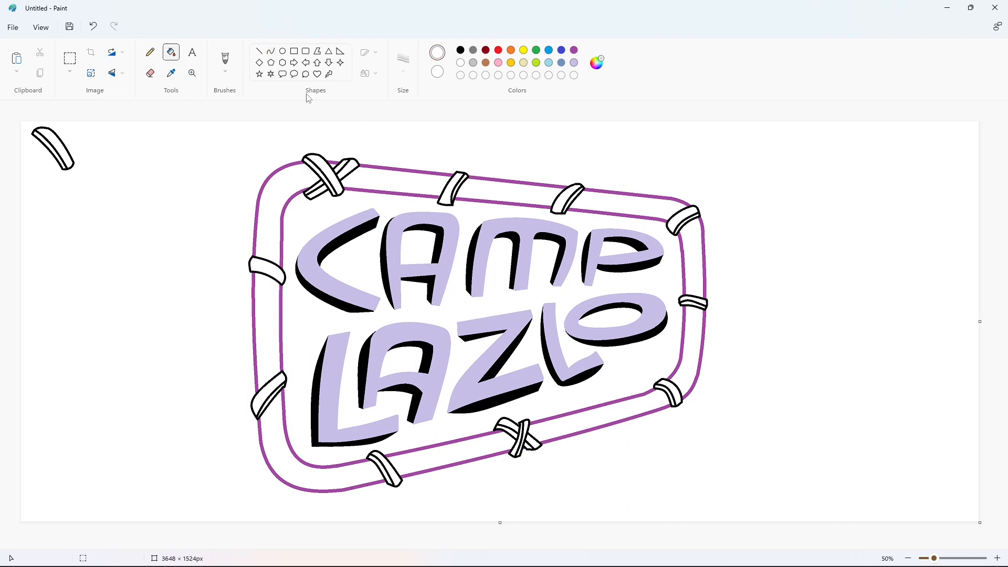
click(271, 51)
click(460, 50)
drag(250, 267, 284, 283)
click(267, 270)
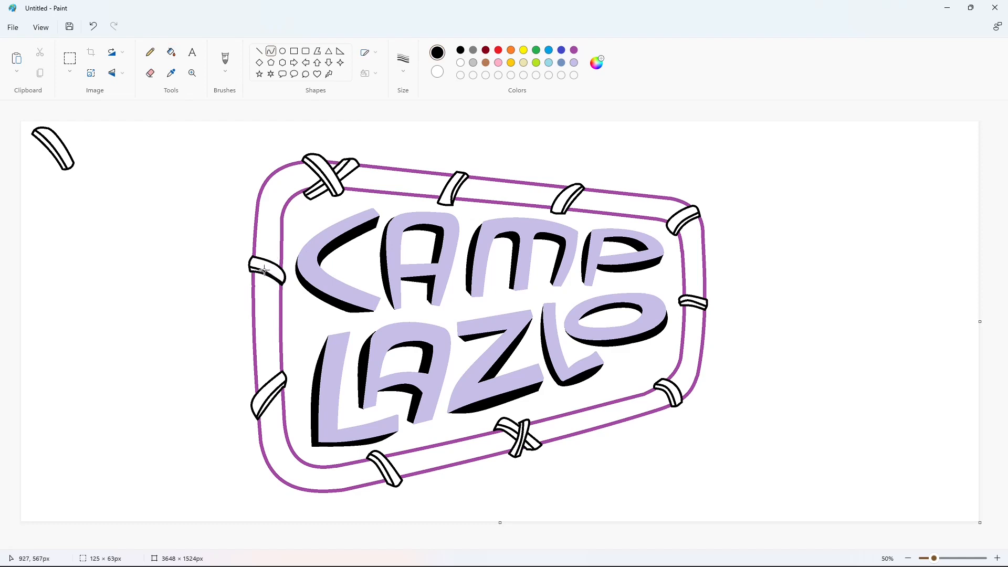
click(278, 273)
click(351, 270)
key(ctrl+z)
- Fill the purple upper border lines between the straps with black
key(ctrl+plus)
scroll(421, 185, right, 5)
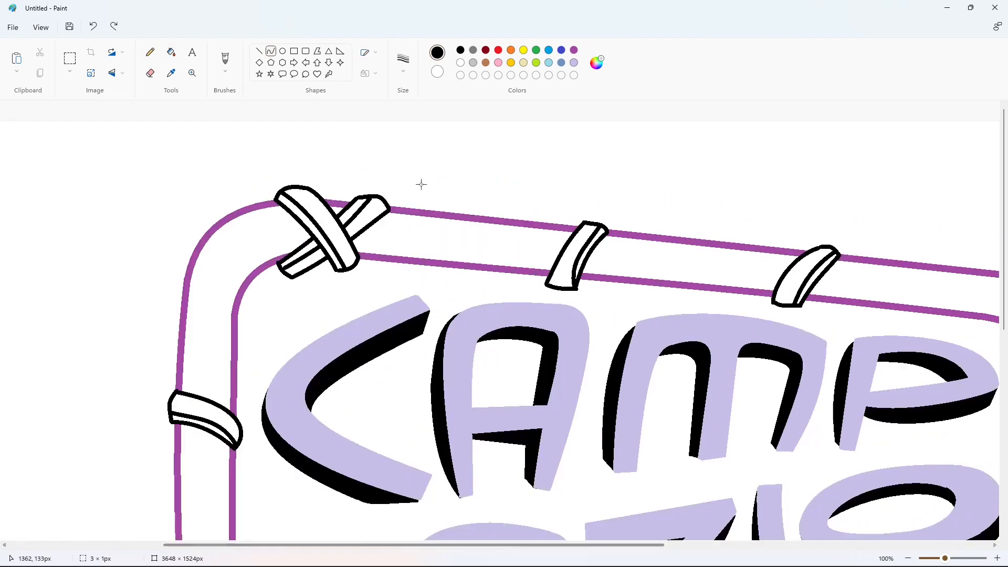
click(171, 52)
click(472, 217)
click(453, 264)
click(621, 232)
click(628, 280)
click(866, 260)
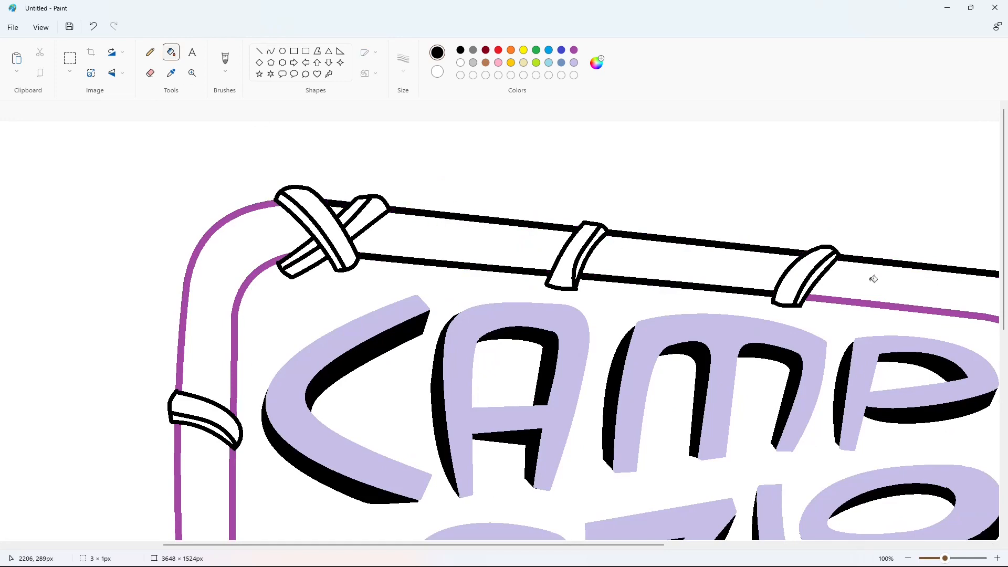
click(866, 305)
- Fill the purple border lines along the logo's left side and lower edge with black
click(265, 204)
click(272, 261)
scroll(251, 315, down, 3)
click(234, 298)
scroll(252, 315, down, 3)
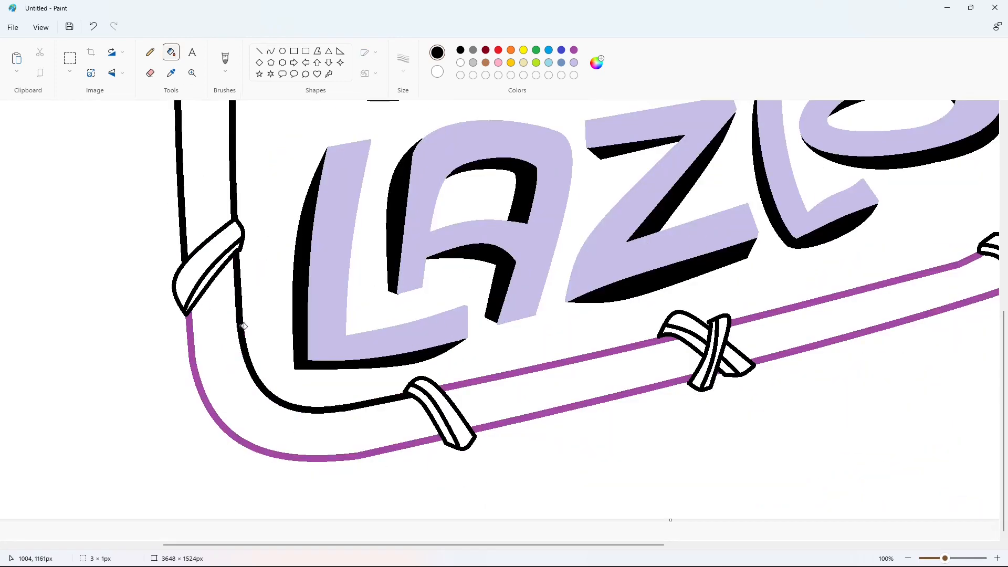
click(244, 326)
click(534, 365)
click(573, 407)
click(800, 309)
click(840, 338)
- Fill the remaining purple border lines on the logo's right side with black
scroll(713, 522, right, 5)
drag(711, 519, 758, 514)
scroll(683, 399, up, 3)
click(592, 265)
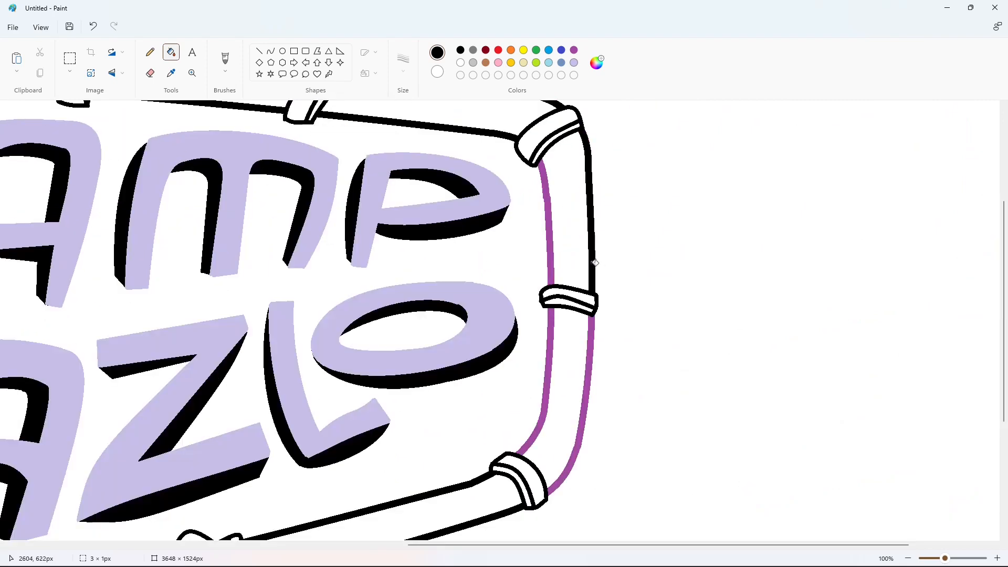
click(590, 322)
click(552, 310)
click(551, 278)
click(908, 558)
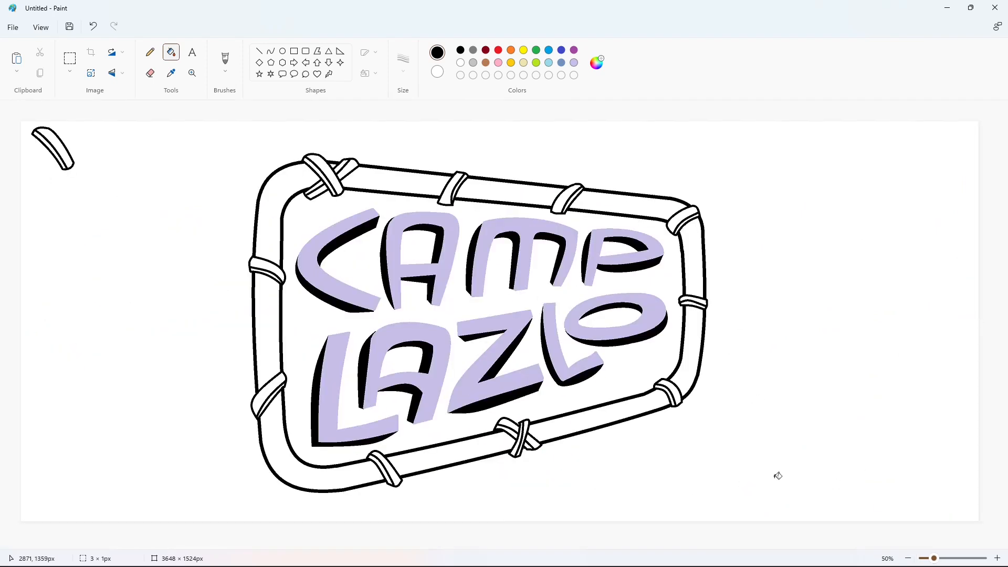
- Select the whole framed logo for copying and widen the canvas to 7200 px
click(70, 57)
drag(153, 128, 864, 509)
click(909, 558)
drag(501, 222, 966, 255)
- Paste a copy of the logo and place it in the blank canvas area right of the original
key(ctrl+v)
drag(184, 220, 667, 220)
click(997, 558)
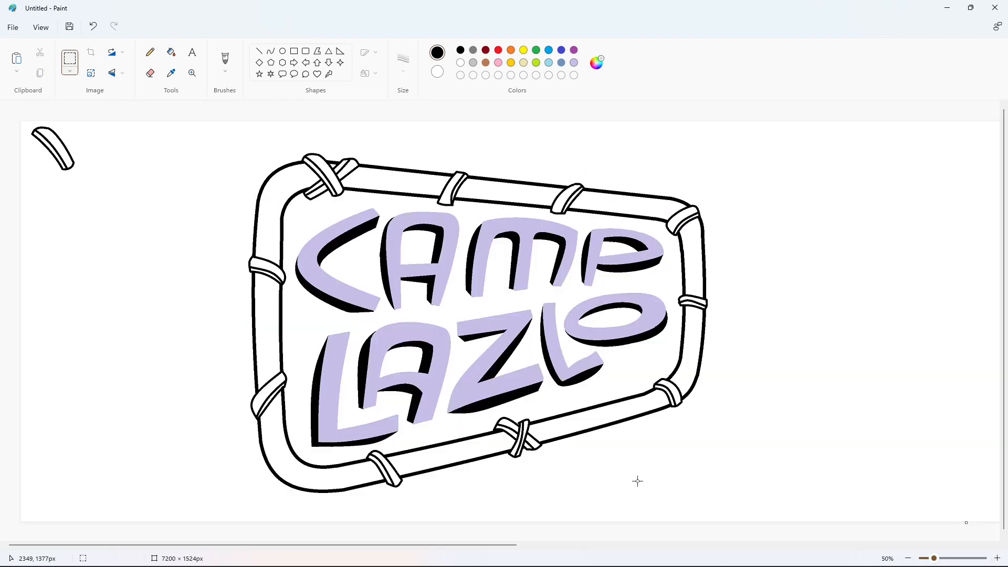
- Draw a dark-red dividing line 3 px thick across the inside of the frame between the words CAMP and LAZLO
click(486, 50)
click(259, 51)
drag(282, 331, 371, 316)
key(ctrl+z)
click(403, 63)
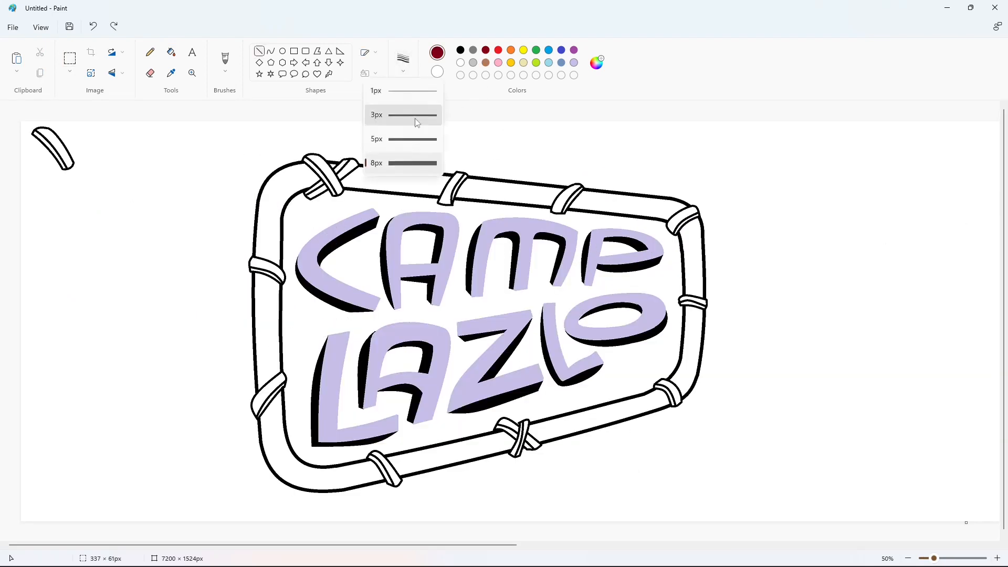
click(415, 118)
mouse_move(282, 332)
mouse_down()
mouse_move(683, 277)
mouse_move(637, 395)
mouse_up()
click(745, 289)
- Split the area below the divider with steep purple lines through the O, second L and Z, and a blue line through the first A
click(574, 51)
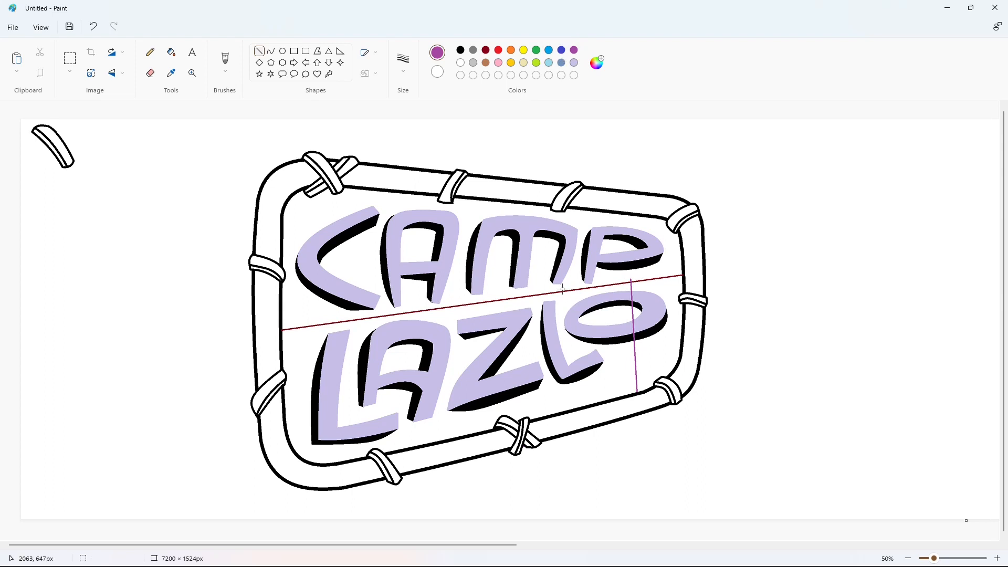
drag(562, 289, 561, 412)
drag(477, 303, 471, 435)
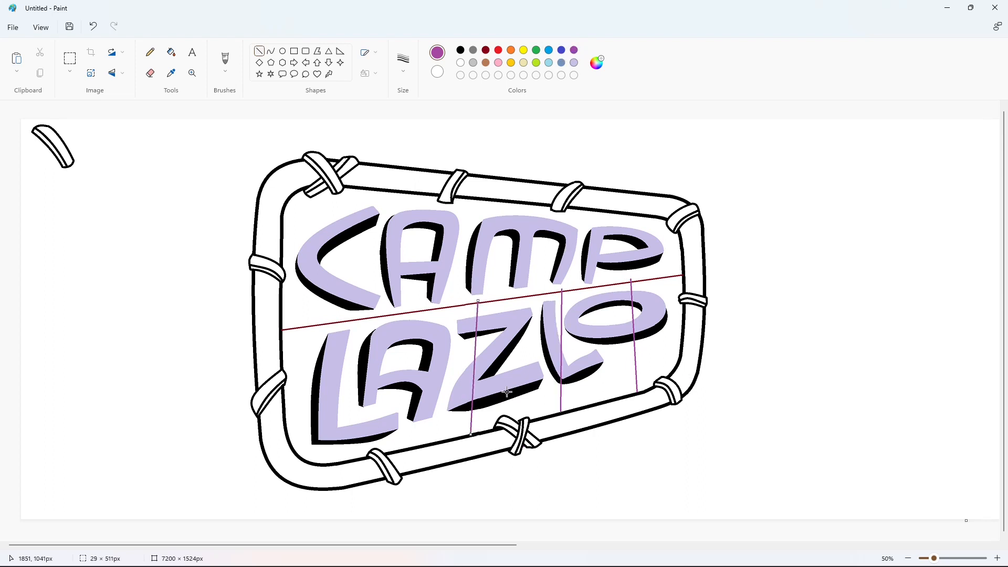
click(561, 51)
drag(365, 317, 374, 444)
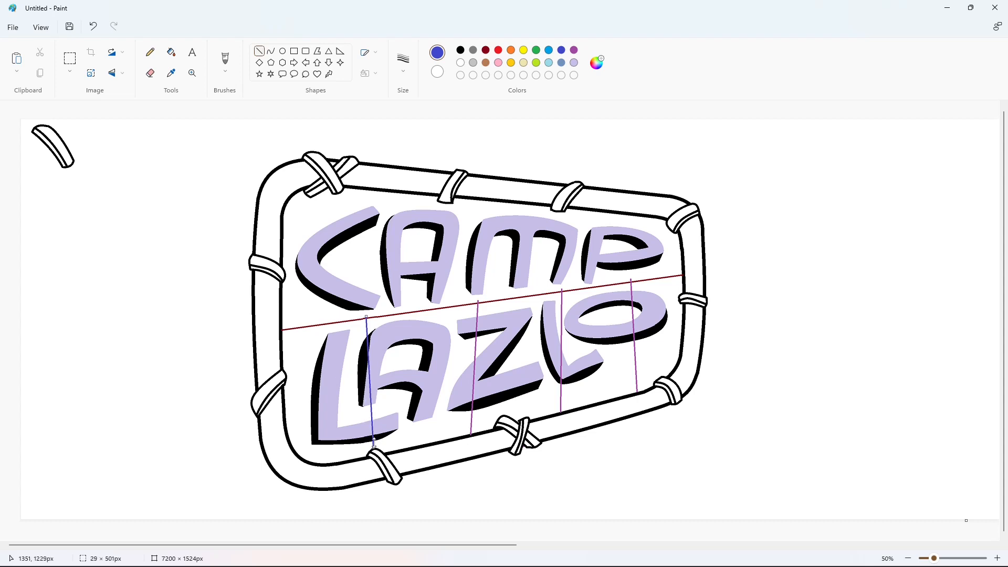
click(401, 429)
- Fill the rightmost section below the divider with purple, covering its part of the O
click(996, 558)
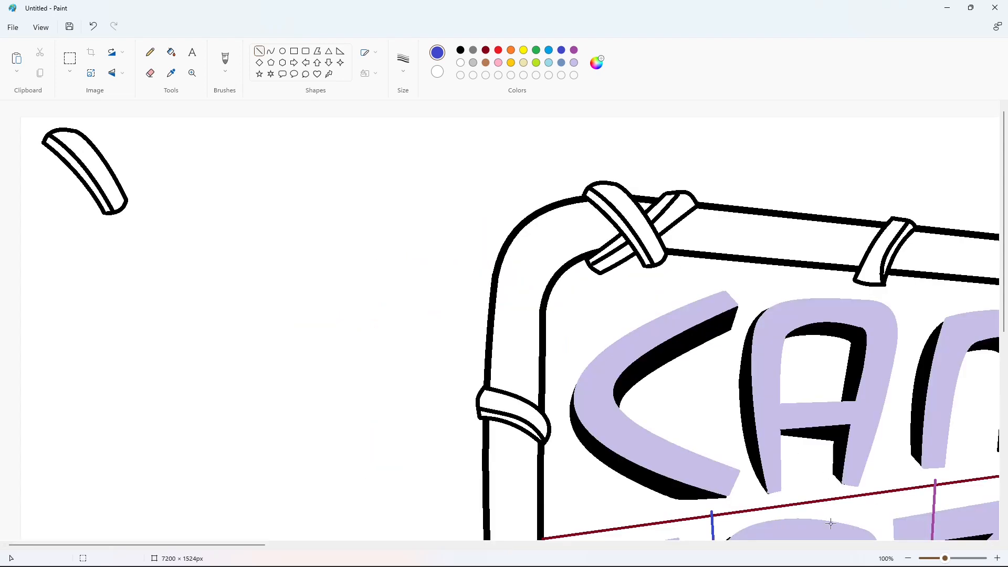
drag(230, 545, 398, 530)
scroll(507, 311, down, 3)
click(573, 51)
click(171, 52)
click(650, 345)
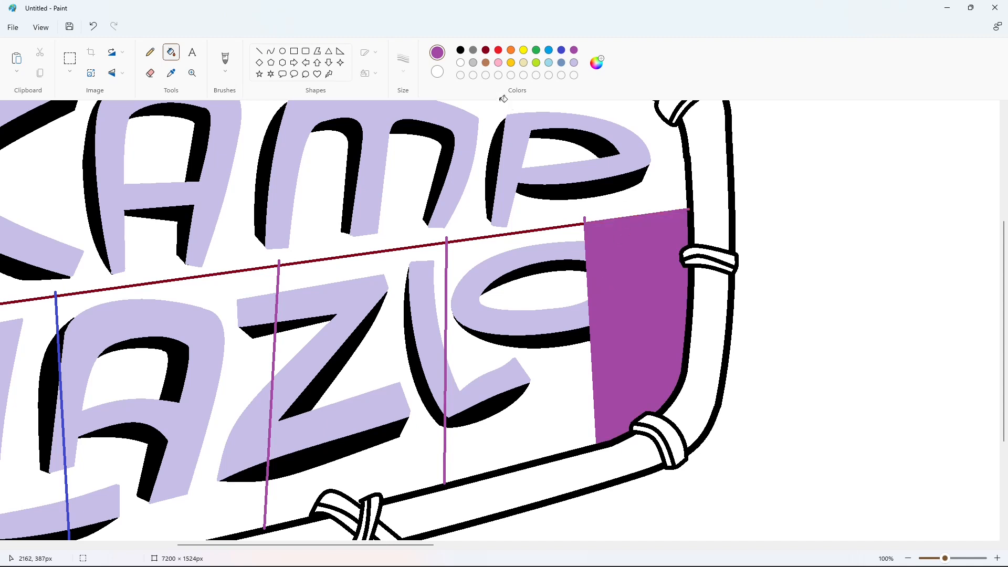
- Fill the second section from the right with blue, covering its letter parts, shadows and the divider above it
click(561, 51)
click(447, 253)
click(504, 241)
click(540, 296)
click(530, 335)
click(493, 398)
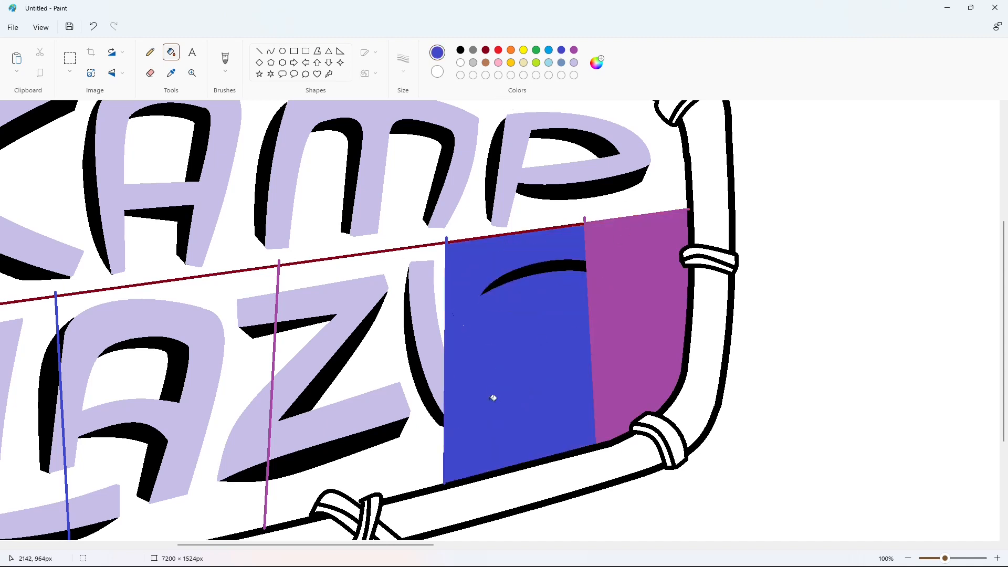
click(536, 268)
click(540, 230)
- Fill the middle section below CAMP with purple, covering the Z and L parts, their shadows and the divider
click(575, 51)
click(364, 307)
click(367, 362)
click(298, 336)
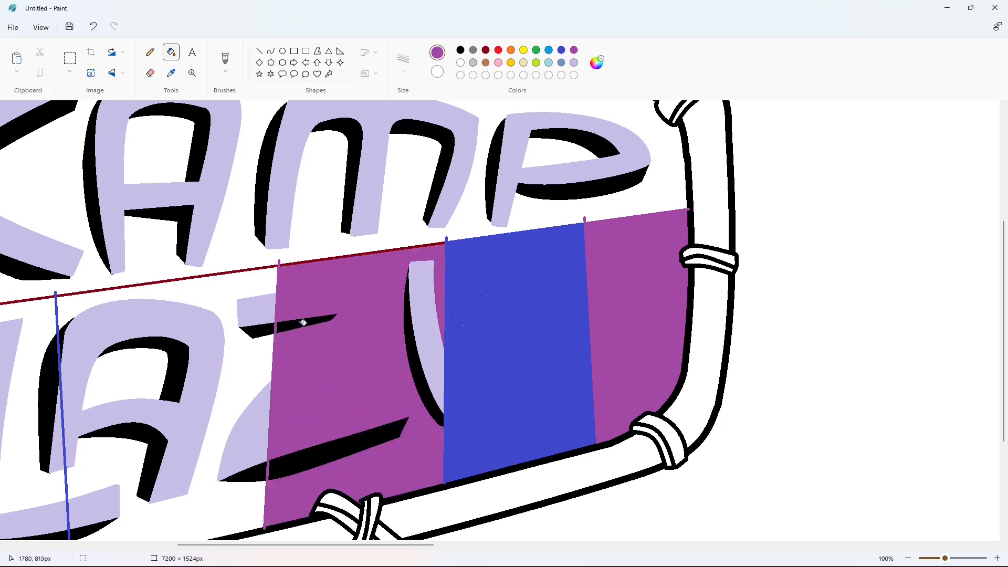
click(302, 322)
click(423, 315)
click(374, 439)
click(405, 248)
- Fill the wide section left of the middle one with blue, covering the A, the neighbouring letter parts and their shadows
drag(415, 545, 326, 548)
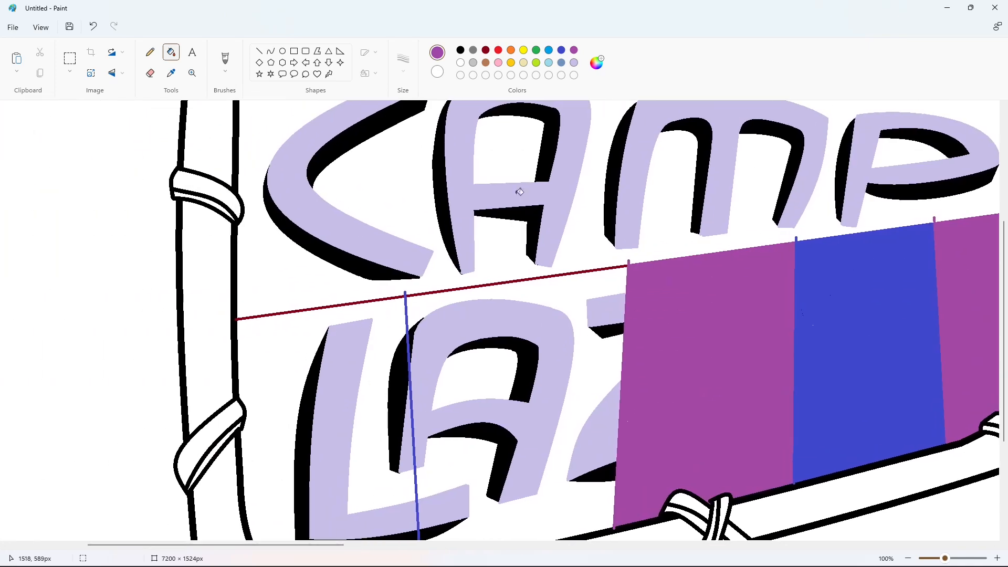
click(563, 52)
click(517, 308)
click(541, 291)
click(560, 274)
click(504, 367)
click(527, 358)
click(607, 312)
click(609, 330)
click(600, 436)
click(603, 474)
click(501, 465)
click(449, 501)
scroll(446, 493, down, 2)
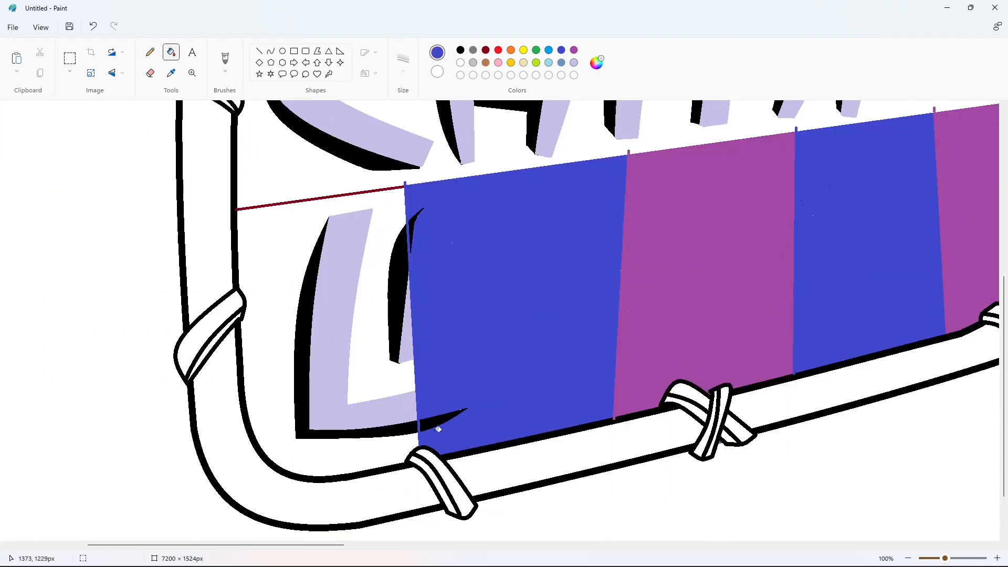
click(438, 424)
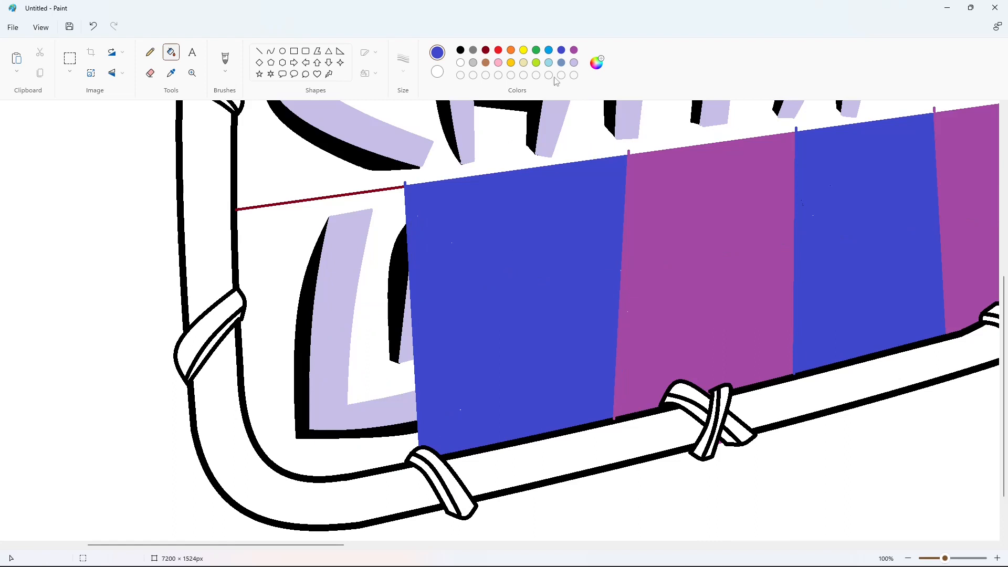
- Fill the leftmost section below the divider with dark red, covering the remaining L and A parts
click(485, 50)
click(349, 246)
click(382, 278)
click(397, 294)
click(413, 318)
- Cover the section line tips that protrude above the coloured panel with short white lines
scroll(580, 312, up, 2)
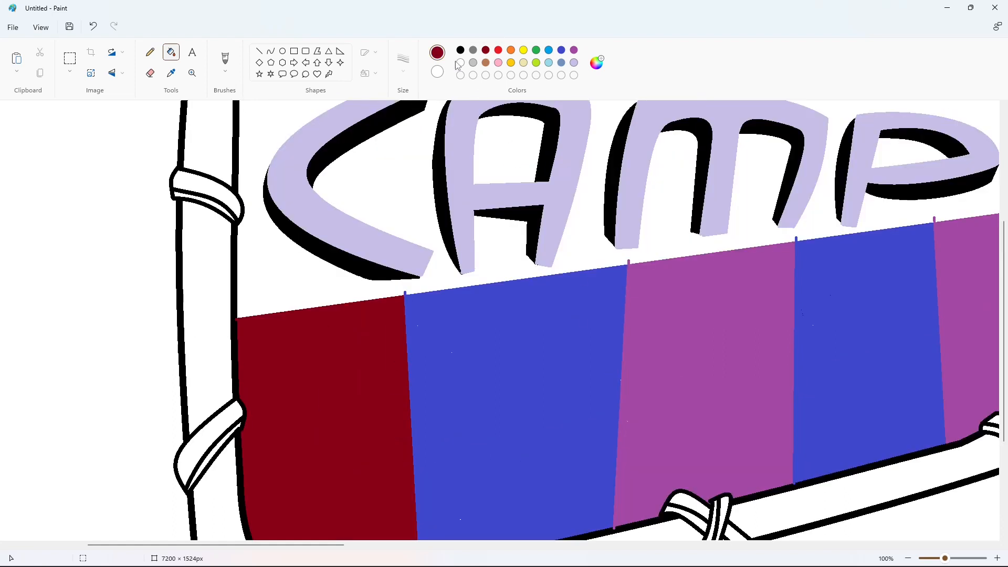
click(461, 62)
click(259, 51)
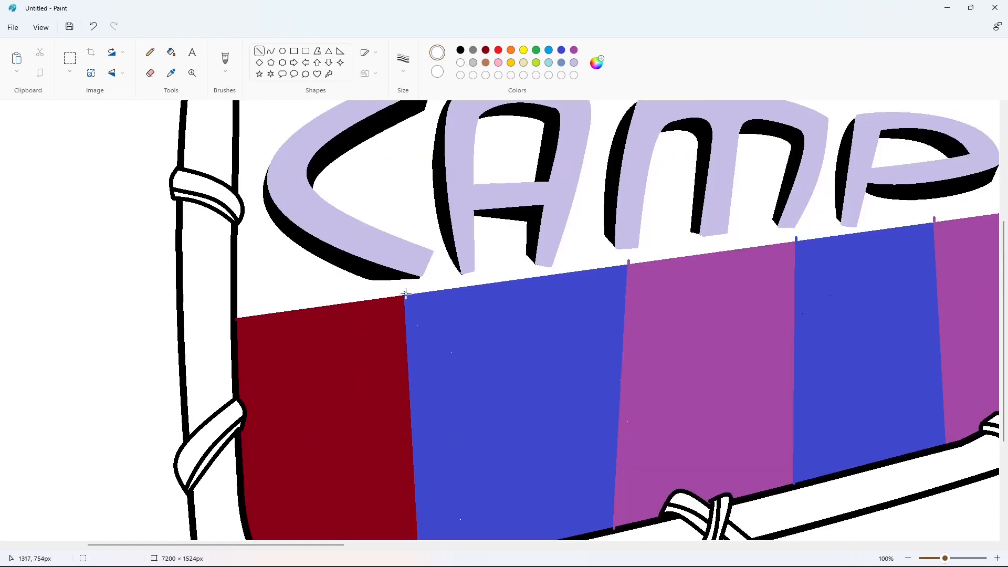
drag(337, 544, 424, 542)
drag(282, 262, 301, 259)
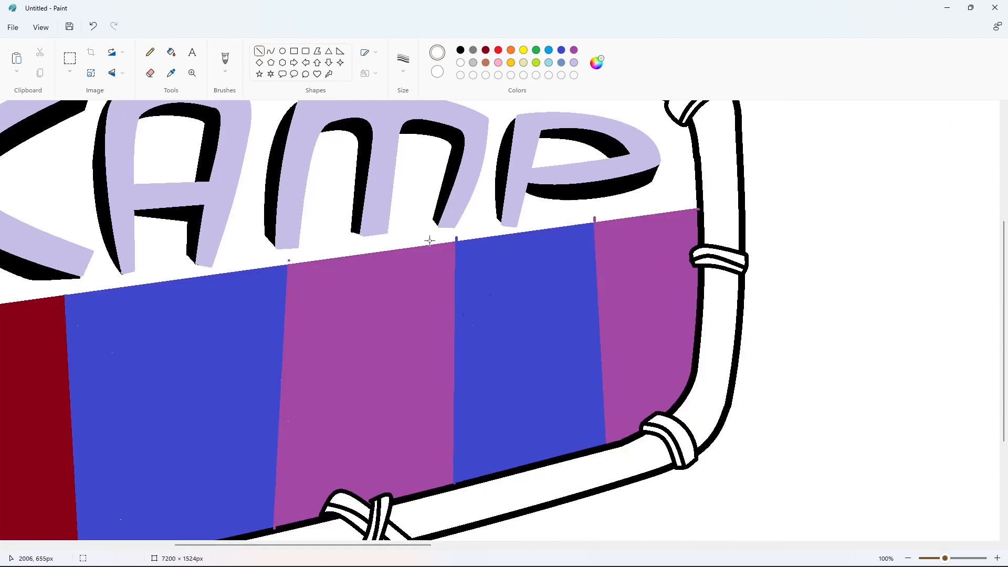
drag(586, 223, 603, 220)
- Recolour the leftmost section of the lower panel green
scroll(541, 533, left, 5)
ctrl+scroll(577, 459, down, 2)
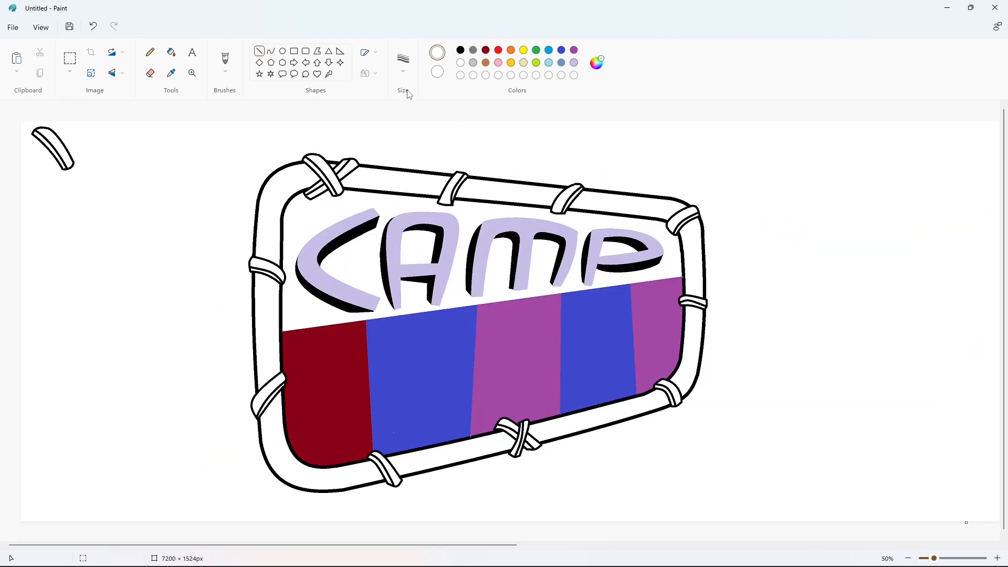
click(536, 50)
click(171, 52)
click(326, 393)
- Draw dark-red shading curves along the frame's upper-left corner and across its crossed straps
click(487, 51)
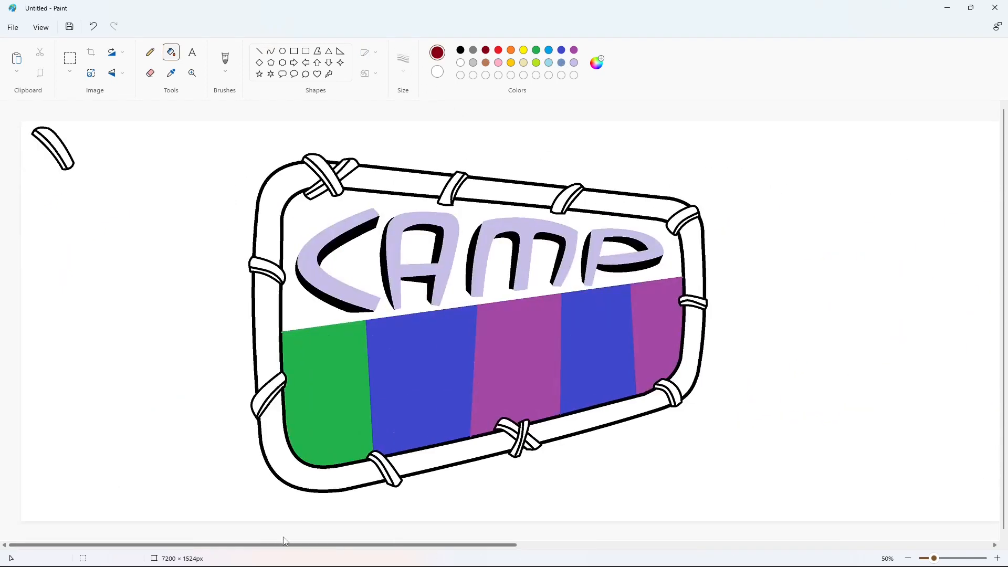
click(270, 52)
click(403, 61)
click(414, 139)
mouse_move(264, 259)
mouse_down()
mouse_move(285, 185)
mouse_move(306, 171)
mouse_up()
mouse_move(285, 208)
mouse_down()
mouse_move(270, 190)
mouse_move(314, 180)
mouse_move(327, 162)
mouse_move(354, 168)
mouse_move(312, 193)
mouse_up()
click(279, 174)
click(317, 159)
click(315, 158)
click(352, 163)
click(351, 163)
- Fill the shadow areas of the upper-left frame corner and its crossed straps with dark red
click(259, 51)
click(171, 52)
click(308, 164)
click(317, 155)
click(343, 162)
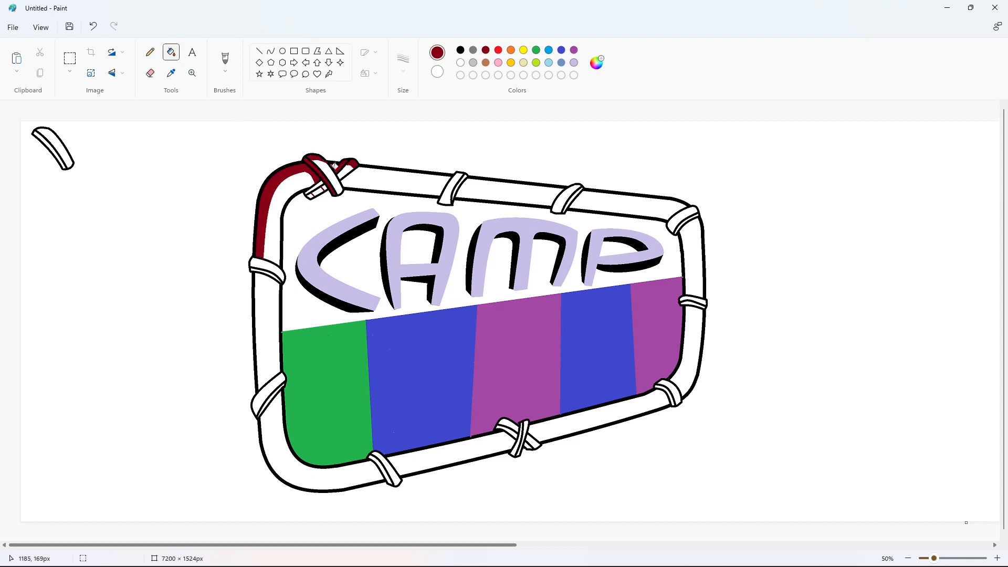
click(312, 193)
- Draw dark-red shading lines along the frame's upper bar from the crossed straps to the strap above the M
click(259, 51)
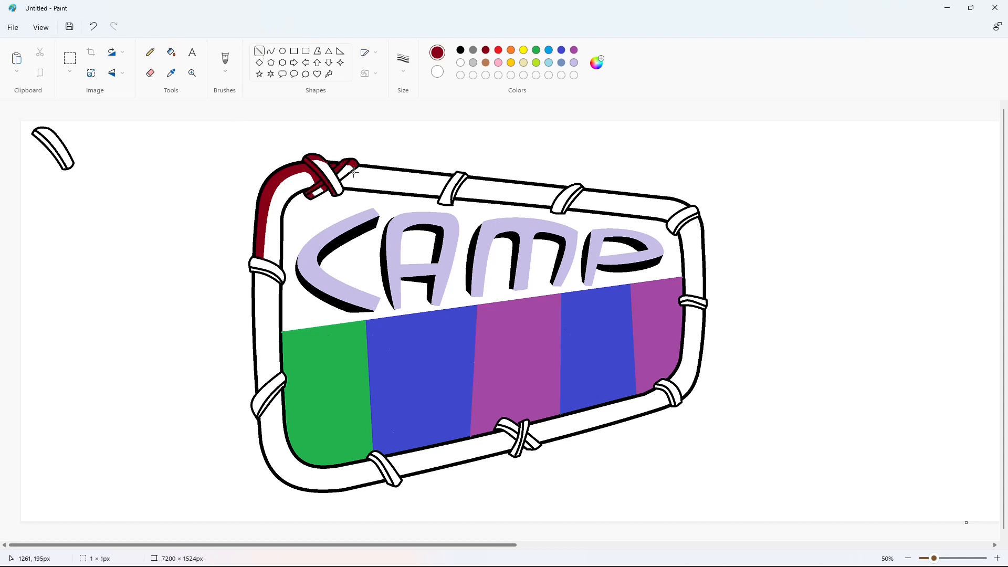
mouse_move(353, 172)
mouse_down()
mouse_move(444, 179)
mouse_move(438, 196)
mouse_move(548, 203)
mouse_move(555, 188)
mouse_up()
click(270, 51)
click(548, 193)
- Fill the upper bar's shading up to the strap above the M with dark red, undoing the fill that recolours the outlines
click(171, 52)
click(442, 190)
click(448, 197)
click(454, 194)
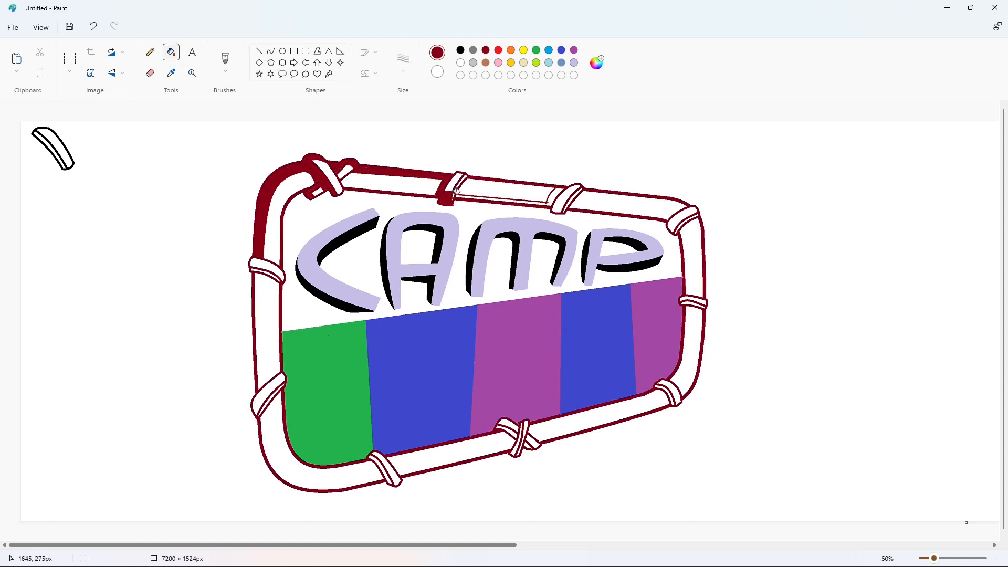
key(ctrl+z)
click(453, 196)
click(465, 196)
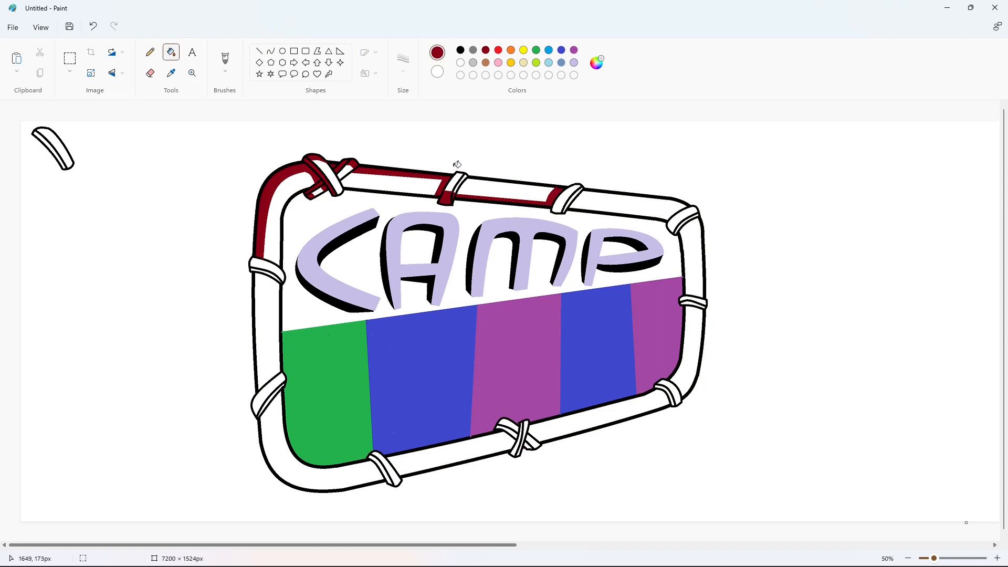
- Draw dark-red shading lines from the strap above the M around the upper-right corner to the right side's middle strap
click(259, 51)
mouse_move(569, 202)
mouse_down()
mouse_move(662, 215)
mouse_move(686, 204)
mouse_up()
click(270, 51)
drag(676, 209, 689, 295)
click(712, 209)
drag(686, 240, 683, 226)
click(259, 51)
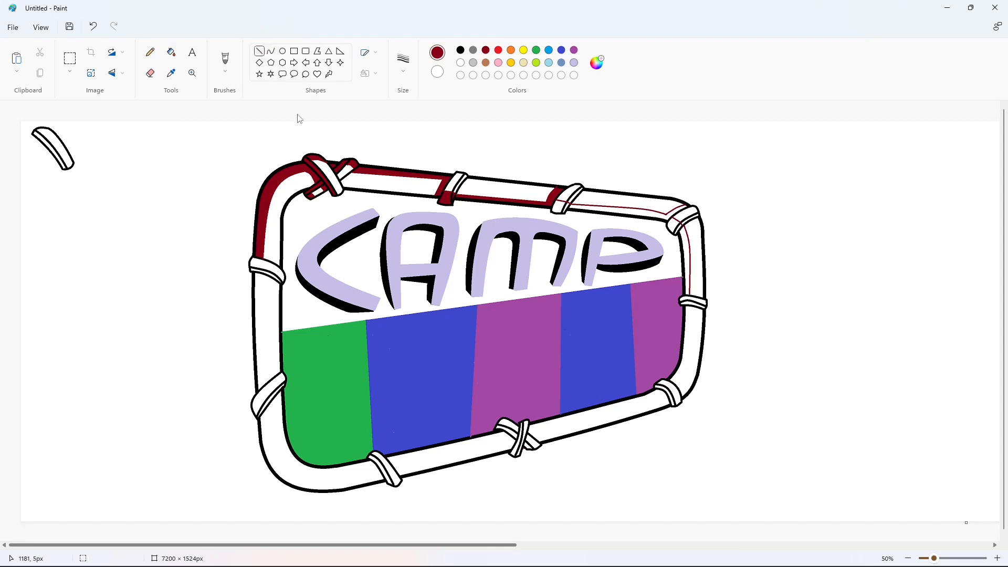
- Fill the shadow areas around the frame's upper-right corner and its straps with dark red
click(171, 52)
click(572, 206)
click(678, 224)
click(687, 237)
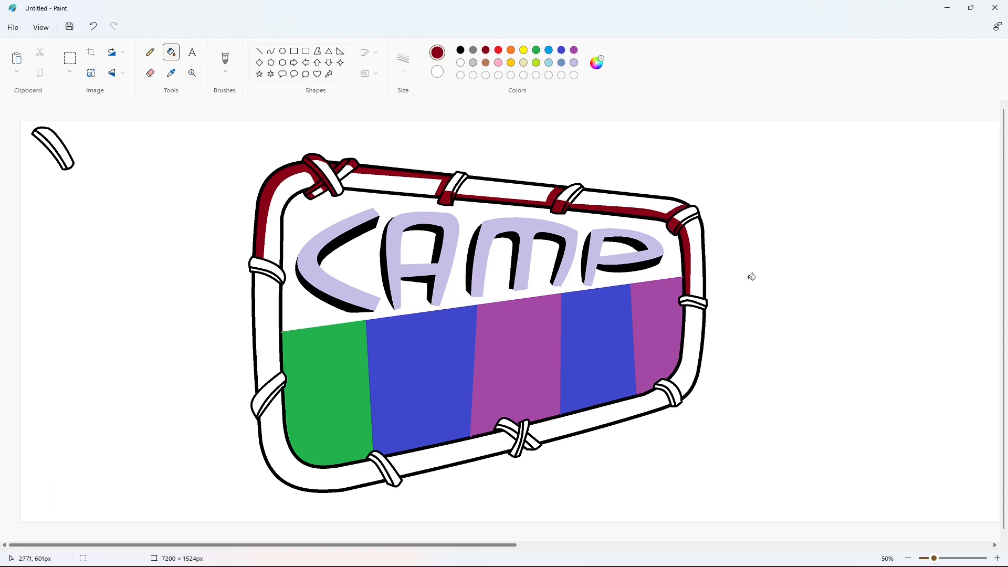
- Draw dark-red shading curves along the frame's right side from the middle strap to the lower-right corner strap
click(259, 51)
click(273, 52)
mouse_move(704, 310)
mouse_down()
mouse_move(692, 309)
mouse_move(675, 385)
mouse_up()
click(695, 307)
click(748, 304)
drag(684, 338, 694, 360)
click(693, 361)
click(766, 365)
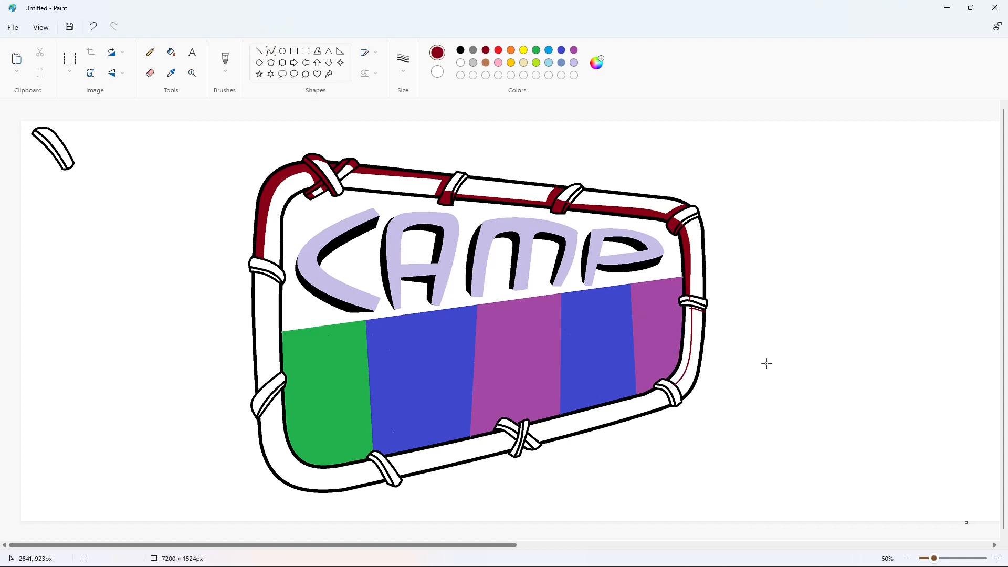
- Draw a dark-red shading curve along the lower bar from the lower-right corner strap to the crossed straps
click(259, 51)
click(271, 51)
drag(662, 392, 528, 431)
drag(609, 410, 626, 408)
click(764, 414)
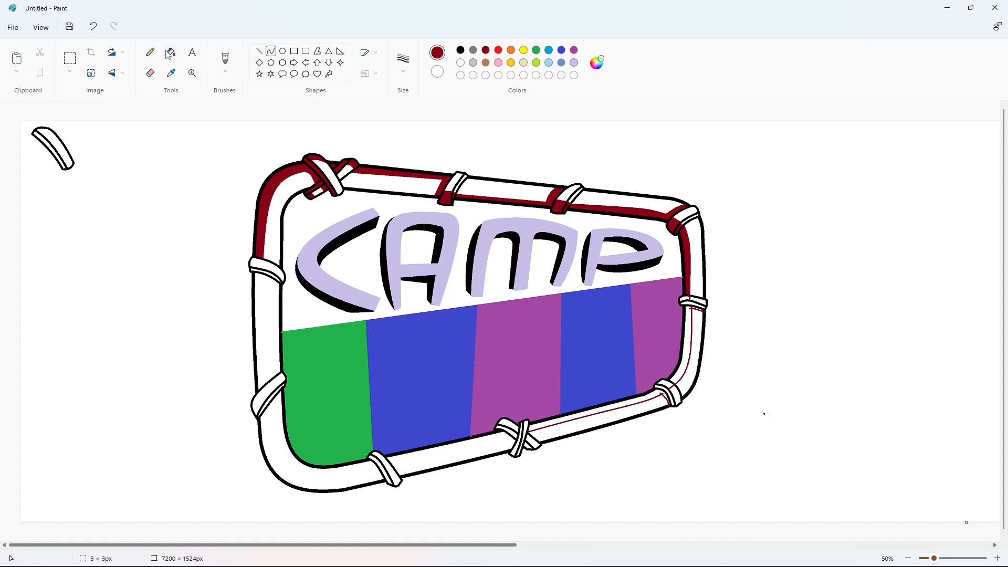
- Fill the shading on the lower right side, its middle strap and the adjoining lower bar with dark red
click(171, 52)
click(694, 304)
click(688, 338)
click(660, 392)
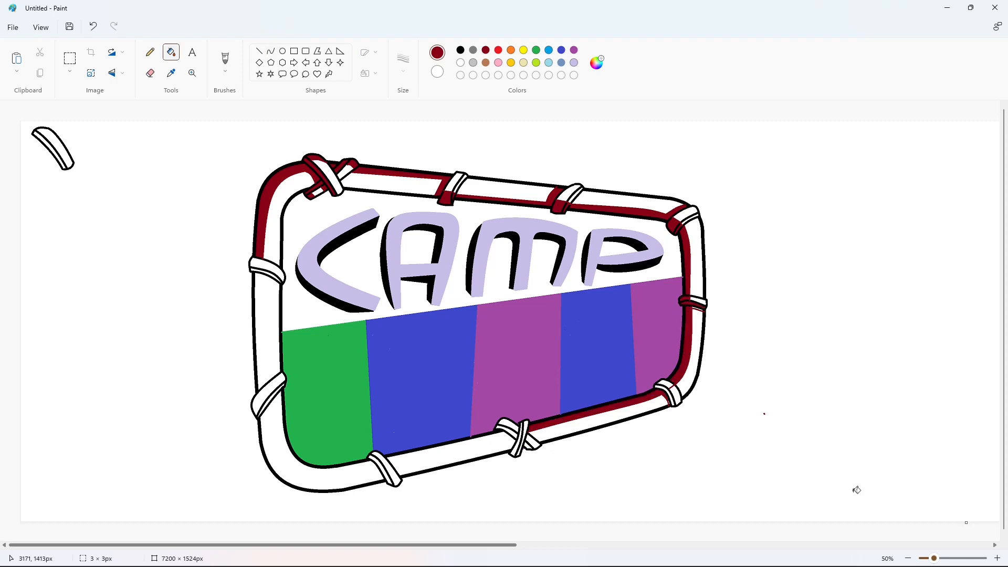
click(997, 558)
scroll(461, 518, right, 10)
scroll(589, 375, down, 2)
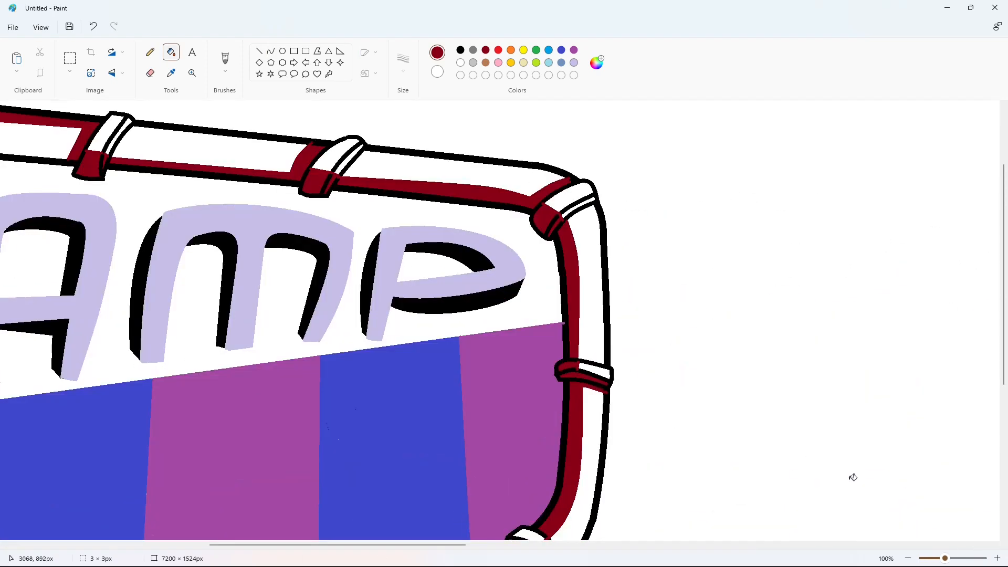
click(908, 558)
drag(650, 546, 439, 546)
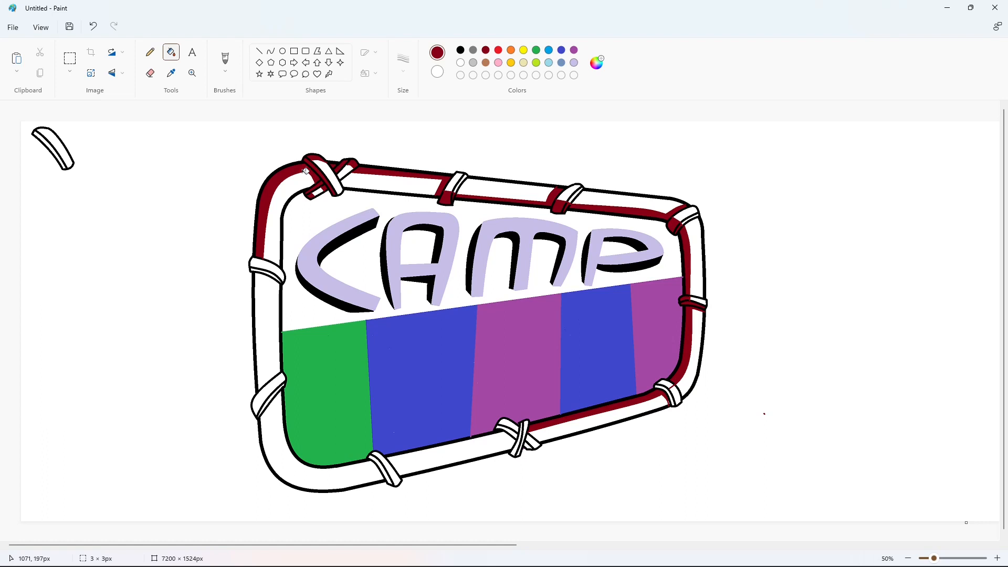
- Draw dark-red shading lines on the lower bar's crossed straps and along the bar to their left, undoing the last stray mark
click(258, 51)
click(270, 51)
mouse_move(504, 444)
mouse_down()
mouse_move(414, 452)
mouse_move(463, 448)
mouse_up()
click(567, 443)
key(ctrl+z)
- Fill the shadow areas of the lower bar's crossed straps and the adjoining bar with dark red
click(172, 52)
click(520, 444)
click(538, 444)
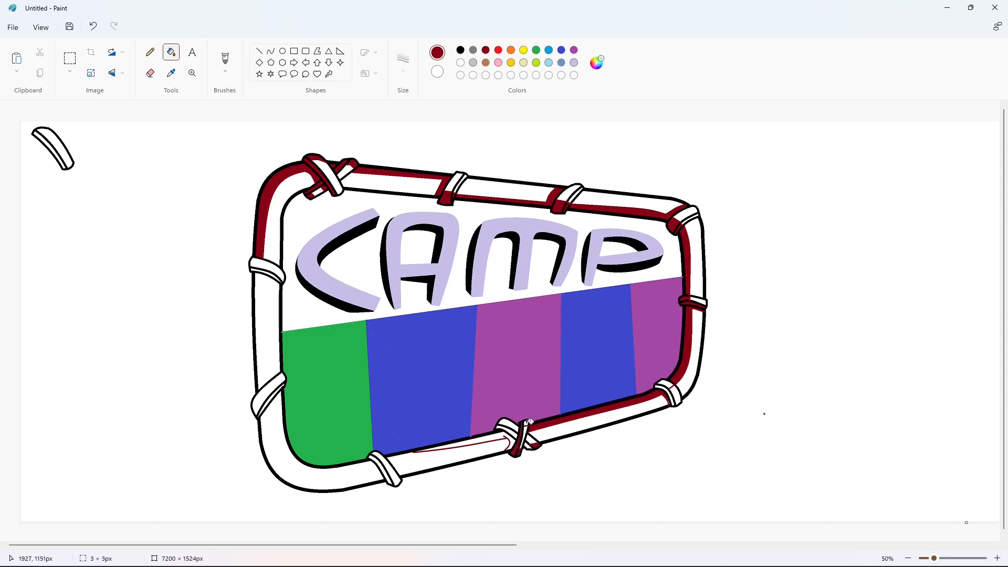
click(513, 438)
click(536, 435)
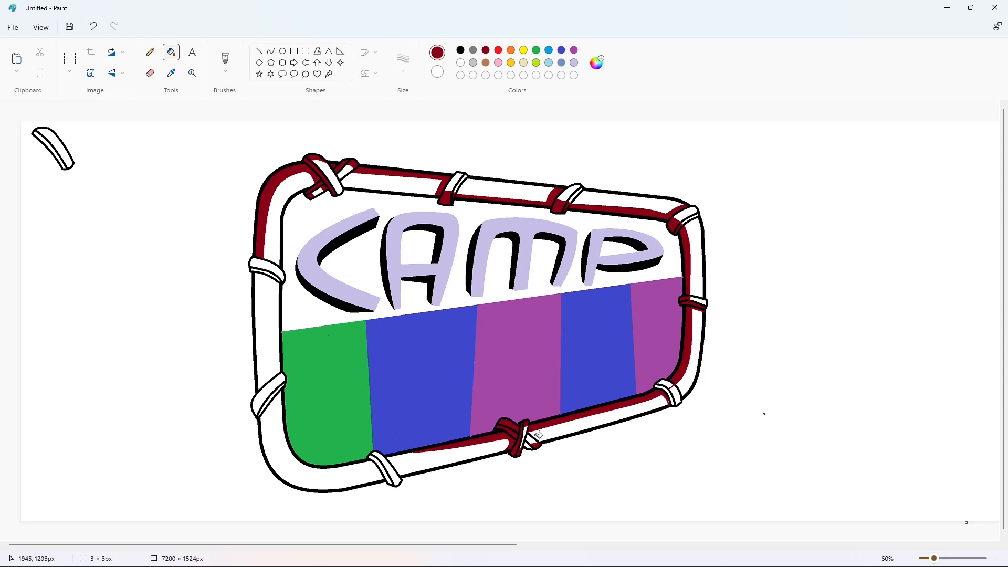
- Draw dark-red shading curves on the lower-left strap and around the frame's lower-left corner, redoing the corner curve once
click(270, 51)
mouse_move(363, 461)
mouse_down()
mouse_move(372, 474)
mouse_move(267, 406)
mouse_up()
click(374, 468)
mouse_move(285, 473)
mouse_down()
mouse_move(275, 479)
mouse_move(284, 488)
mouse_up()
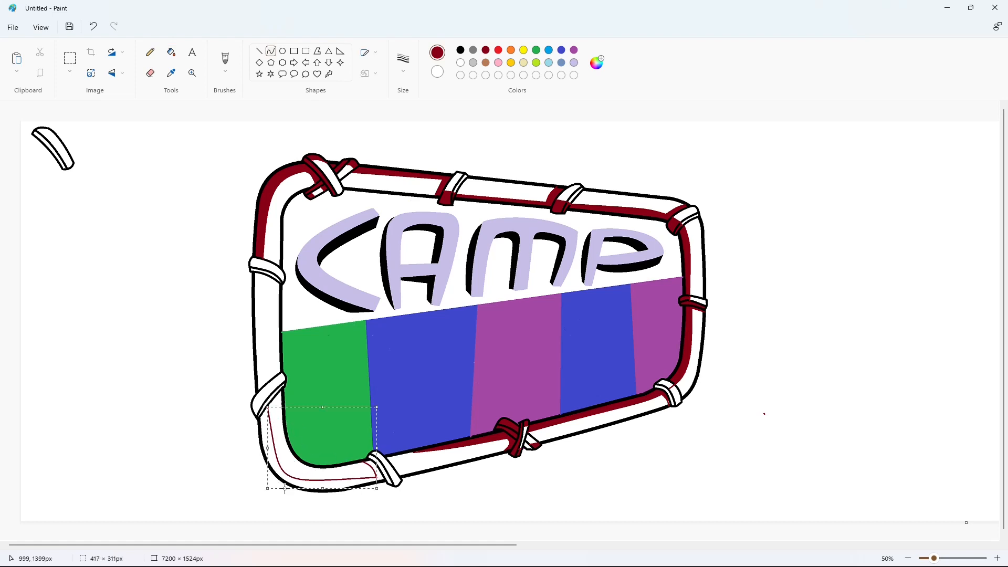
key(ctrl+z)
drag(376, 477, 267, 408)
drag(307, 440, 272, 481)
click(449, 465)
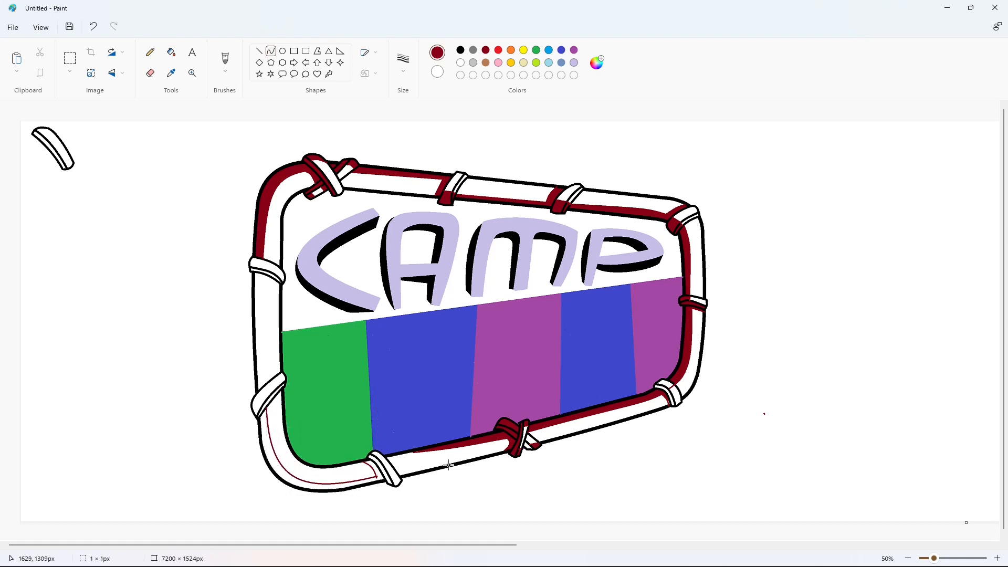
- Fill the shading of the frame's lower-left corner and the strap beside it with dark red
click(259, 52)
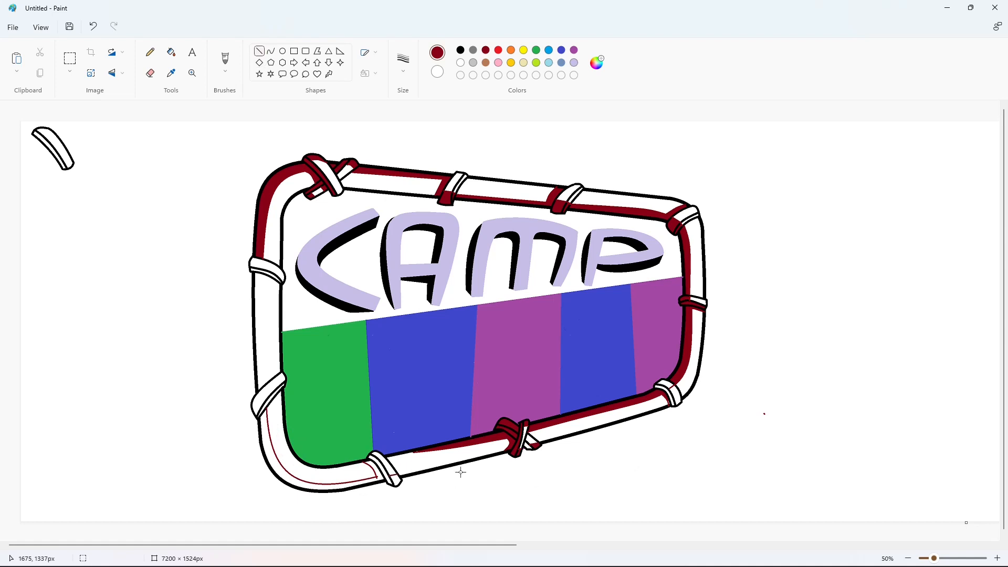
click(171, 52)
click(394, 480)
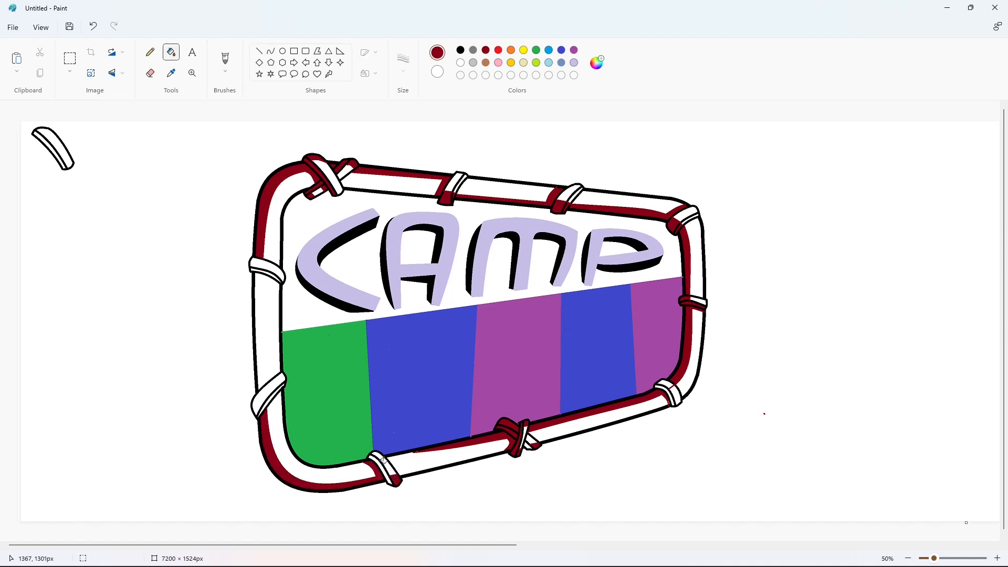
- Draw dark-red shading lines on the two left-side straps and down the frame's left bar between them
click(260, 52)
drag(264, 386, 268, 400)
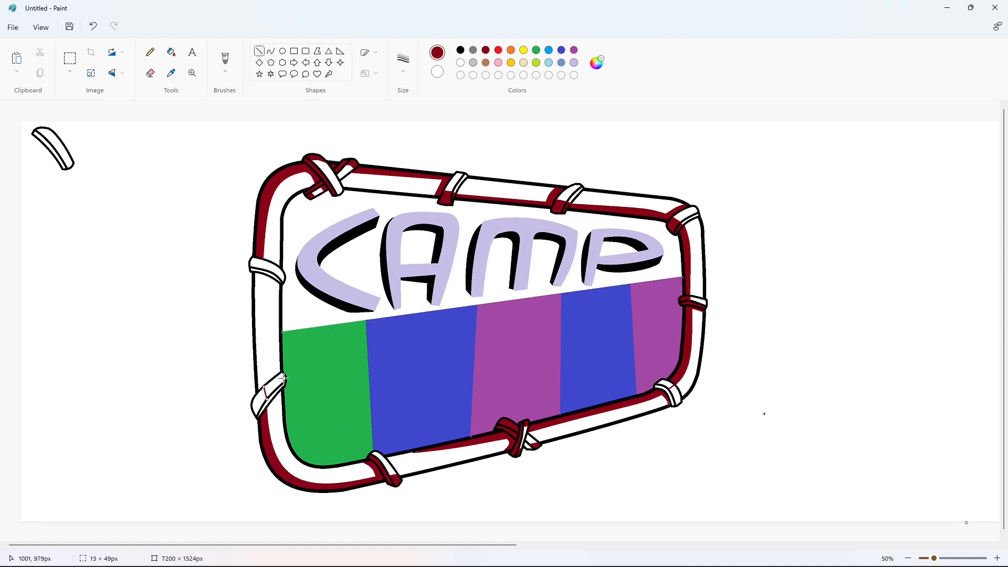
drag(264, 280, 268, 386)
click(272, 52)
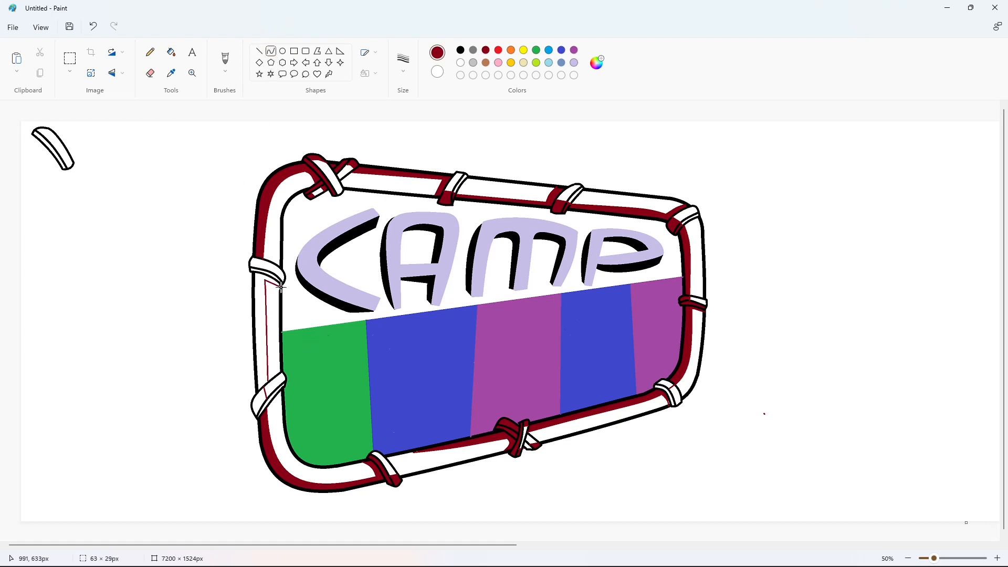
click(259, 52)
- Fill the shadow areas of the frame's left bar and its two straps with dark red
click(171, 52)
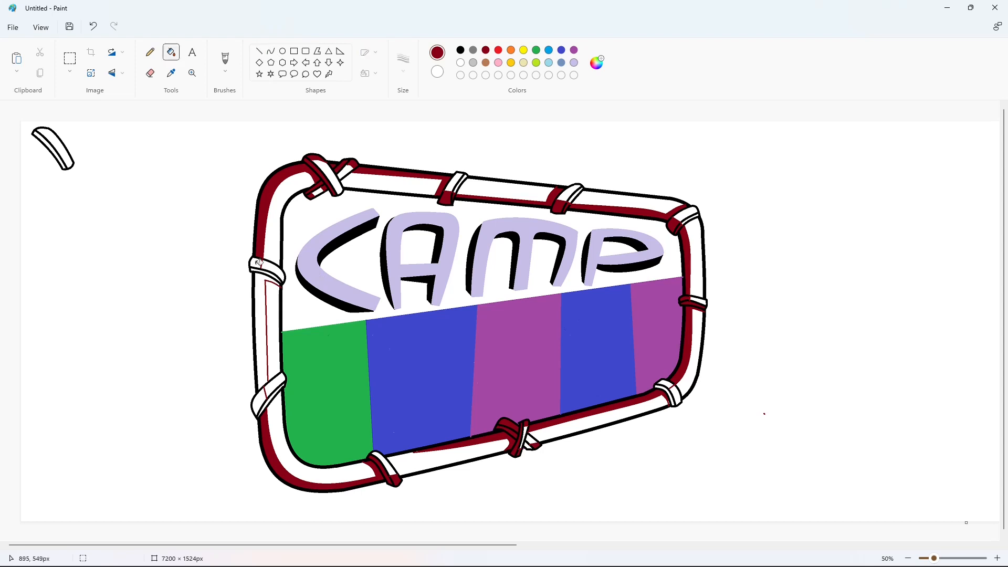
click(256, 264)
click(263, 272)
click(260, 378)
click(258, 407)
click(266, 404)
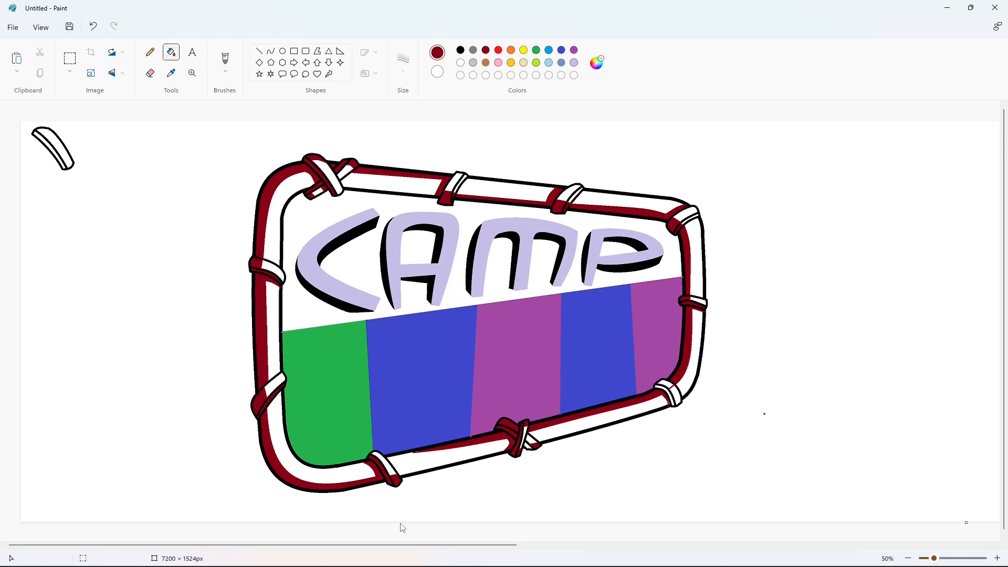
- Erase the stray dot beside the frame and overlay the complete "CAMP LAZLO" lettering on the framed artwork
click(150, 73)
click(765, 414)
click(702, 544)
click(69, 58)
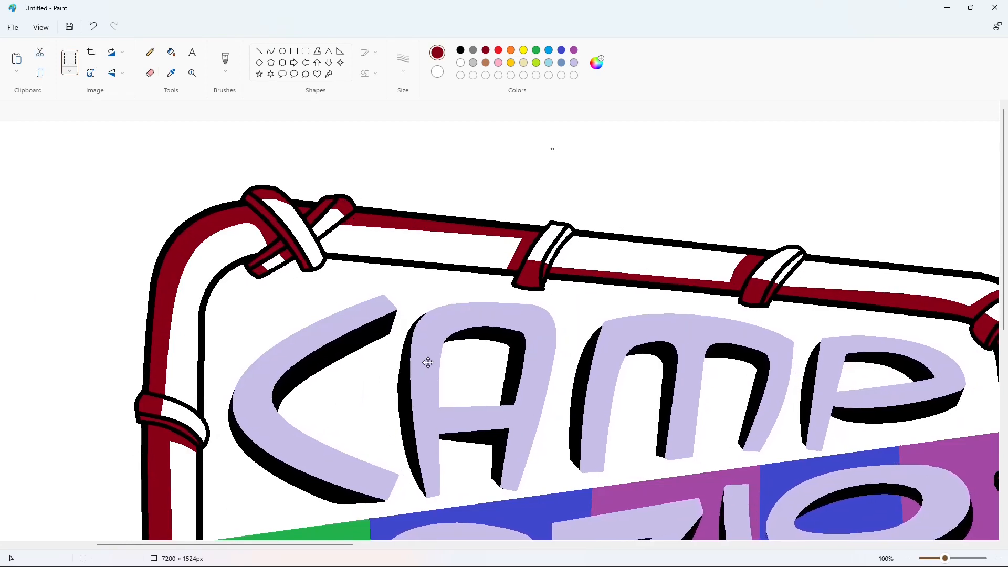
click(318, 133)
- Reduce the canvas to 3664 × 1524 px and clear the spare strap shape outside the frame
click(908, 557)
click(907, 558)
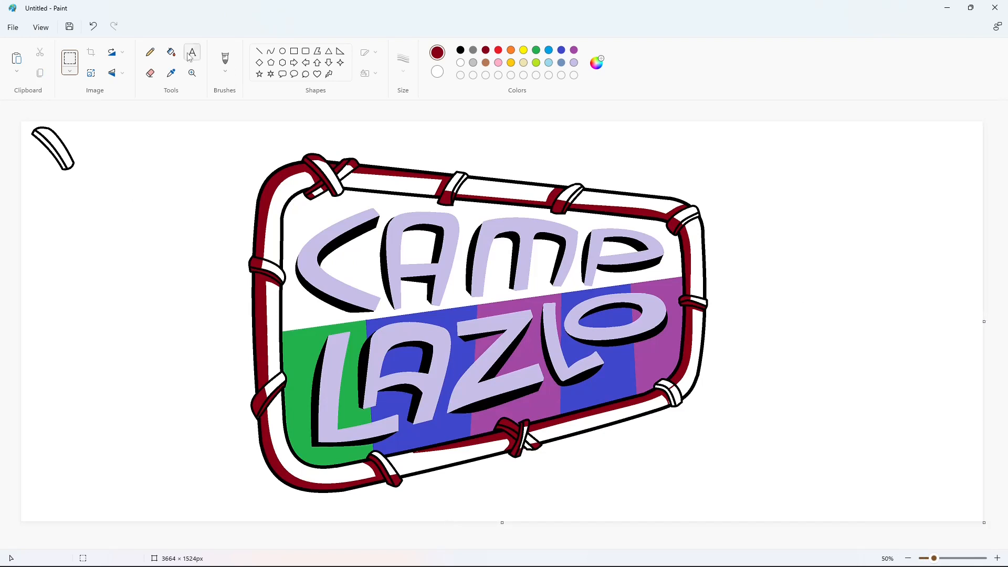
click(63, 141)
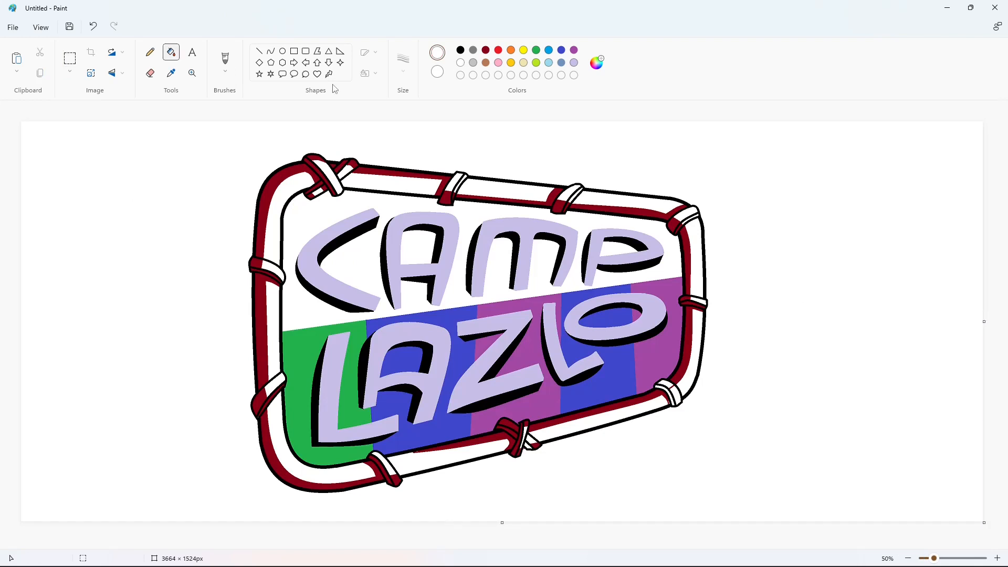
- Mix a custom pale yellow and fill the faces of the "CAMP" letters with it
click(511, 62)
click(596, 62)
drag(377, 176, 379, 252)
click(430, 416)
click(342, 214)
click(407, 247)
click(525, 231)
click(625, 244)
- Fill the faces of the "LAZLO" letters with the custom pale yellow
click(640, 302)
click(554, 336)
click(493, 328)
click(415, 364)
click(341, 388)
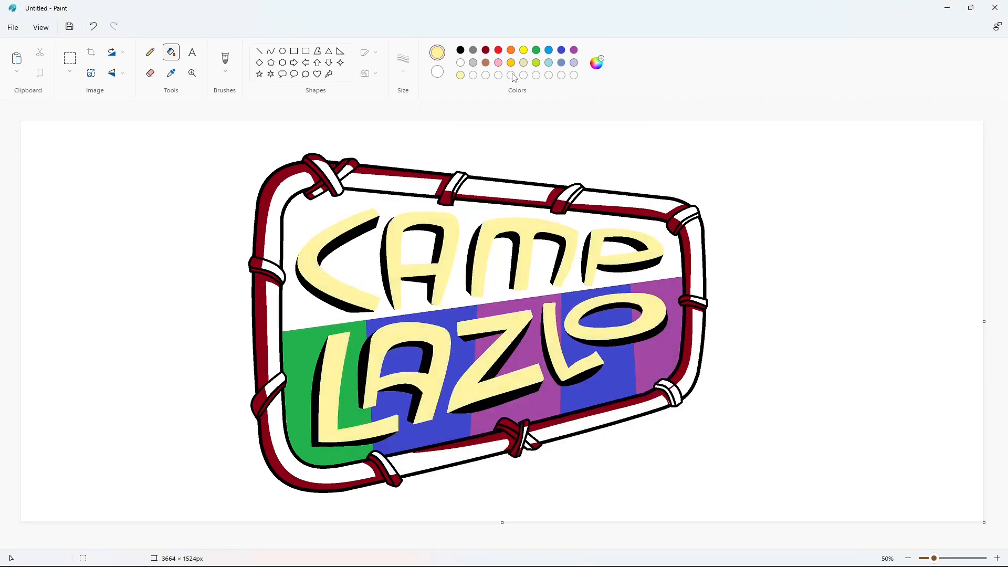
- Mix a custom orange and fill the black shadow sides of the C and A in "CAMP" with it
click(511, 63)
click(597, 63)
drag(372, 171, 373, 171)
click(430, 416)
click(346, 301)
click(349, 235)
click(425, 231)
click(414, 278)
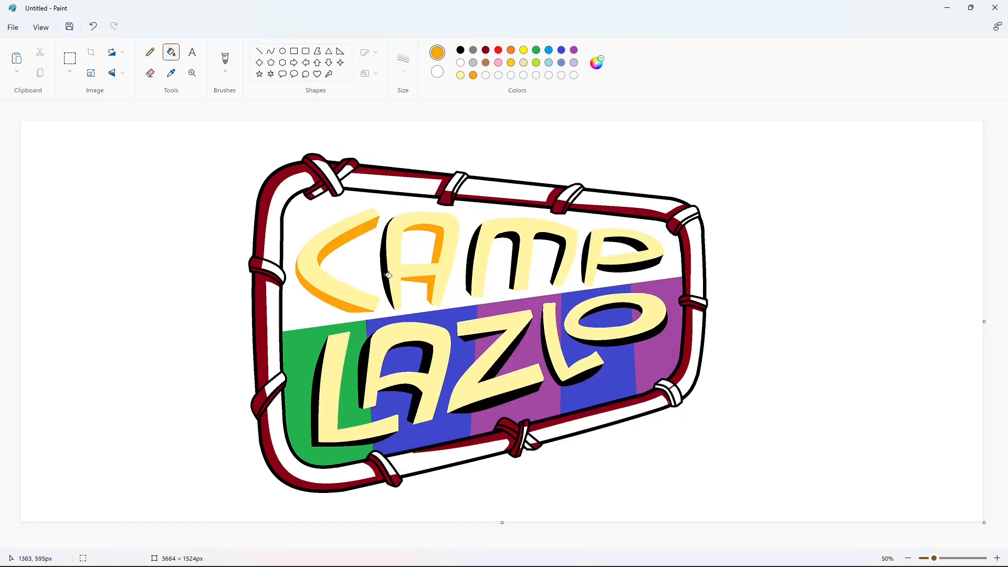
click(388, 263)
- Fill the black shadow sides of the M and P in "CAMP" with the custom orange
click(474, 257)
click(506, 252)
click(548, 252)
click(586, 247)
click(623, 265)
- Fill the shadow sides of the O and second L in "LAZLO" with orange, undoing the stray fill
click(645, 315)
click(638, 304)
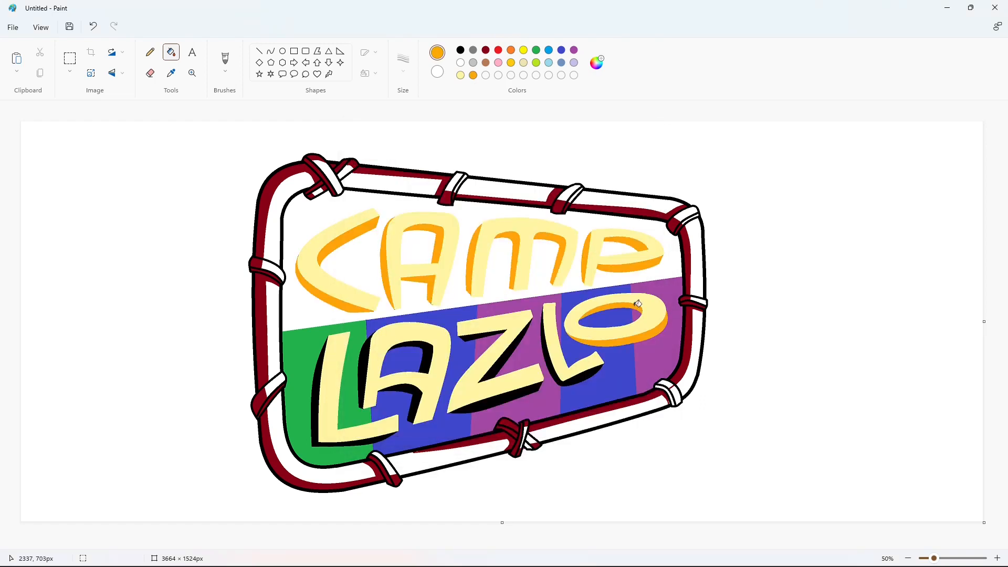
click(615, 309)
key(ctrl+z)
click(573, 381)
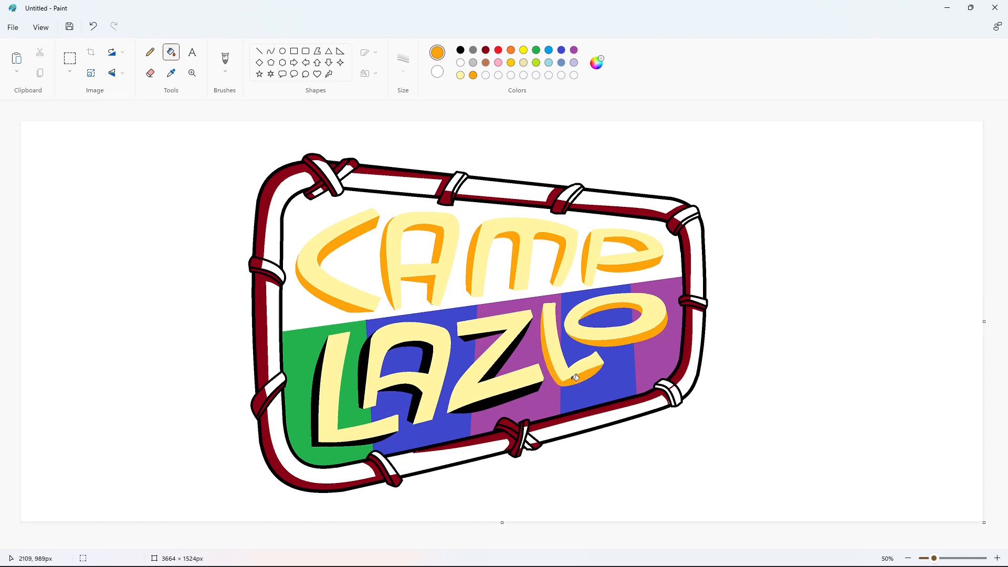
- Fill the shadow sides of the Z, A and first L in "LAZLO" with the custom orange
click(511, 394)
click(504, 357)
click(468, 338)
click(427, 357)
click(423, 382)
click(374, 364)
click(320, 370)
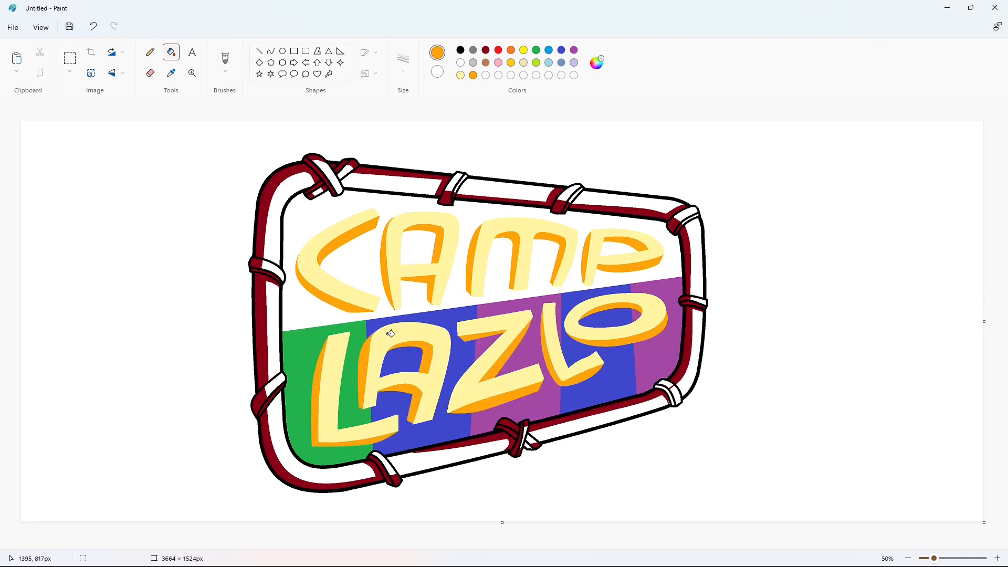
- Mix a custom bright red and fill the unshaded sections from the middle of the frame's upper bar down its right side
click(500, 51)
click(597, 63)
drag(540, 181, 540, 187)
click(456, 415)
click(512, 191)
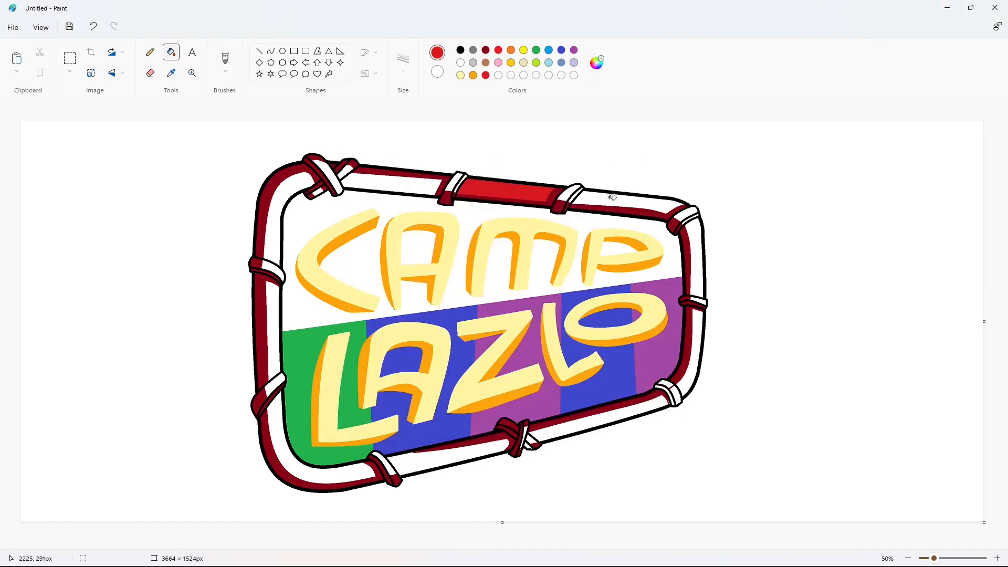
click(613, 199)
click(696, 267)
click(700, 347)
- Fill the remaining unshaded sections of the frame's lower bar, left side and upper-left bar with the custom bright red
click(588, 405)
click(415, 462)
click(276, 425)
click(274, 326)
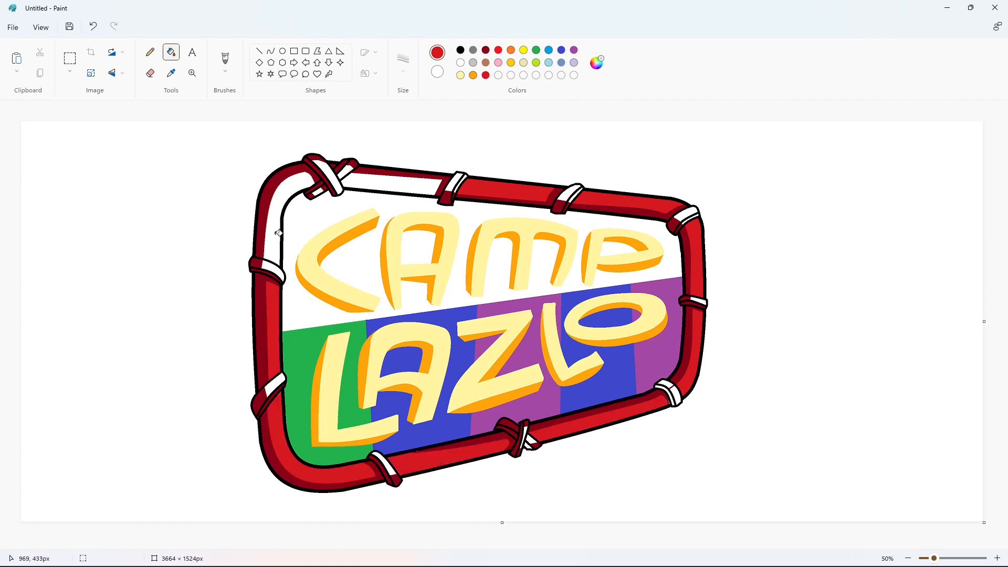
click(278, 233)
click(373, 183)
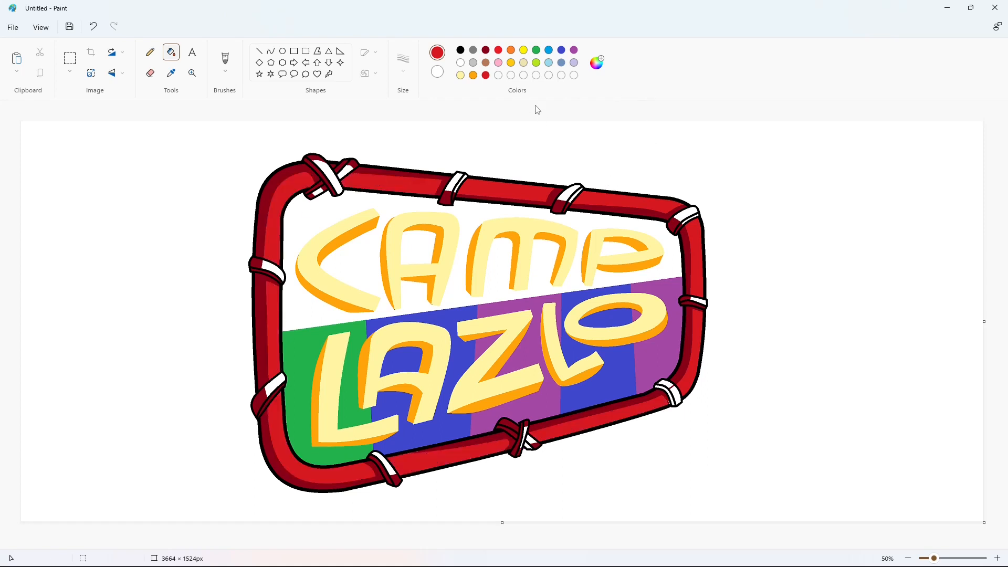
- Mix a custom dark brown and recolour the black outlines of the frame and straps with it
click(485, 63)
click(596, 63)
drag(539, 204, 539, 269)
click(456, 415)
- Mix a custom medium brown and fill the shadow areas of the upper-left crossed straps with it
click(486, 63)
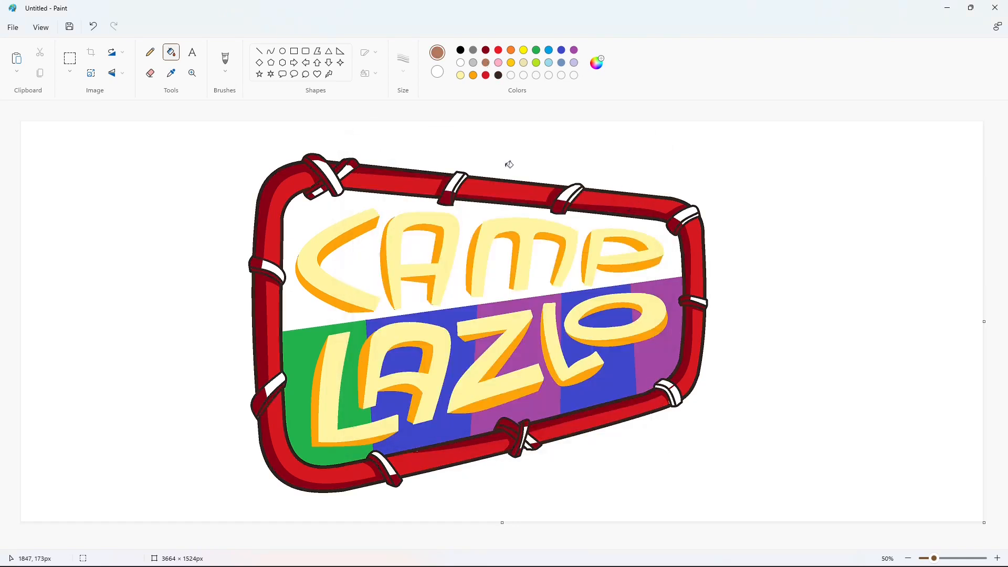
click(596, 62)
drag(539, 204, 542, 225)
click(997, 558)
drag(252, 545, 355, 545)
click(402, 192)
click(404, 211)
click(482, 204)
click(462, 214)
click(418, 246)
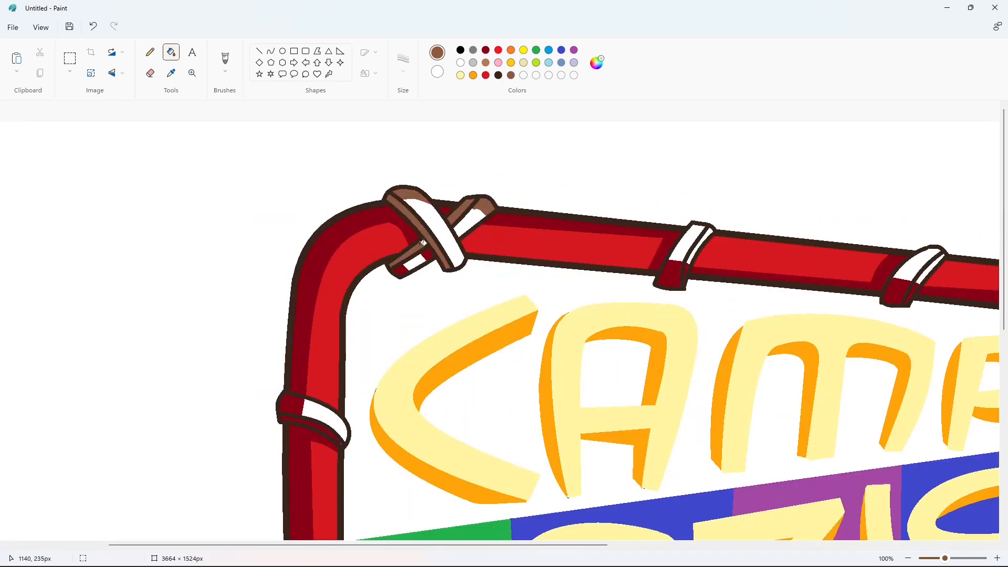
click(428, 255)
click(400, 271)
- Fill the lit areas of the upper-left crossed straps with the palette's lighter brown
click(485, 63)
click(440, 226)
click(465, 224)
click(417, 263)
- Fill the shadow areas of the straps on the upper bar, upper-right corner and right side with the custom medium brown
drag(414, 545, 553, 545)
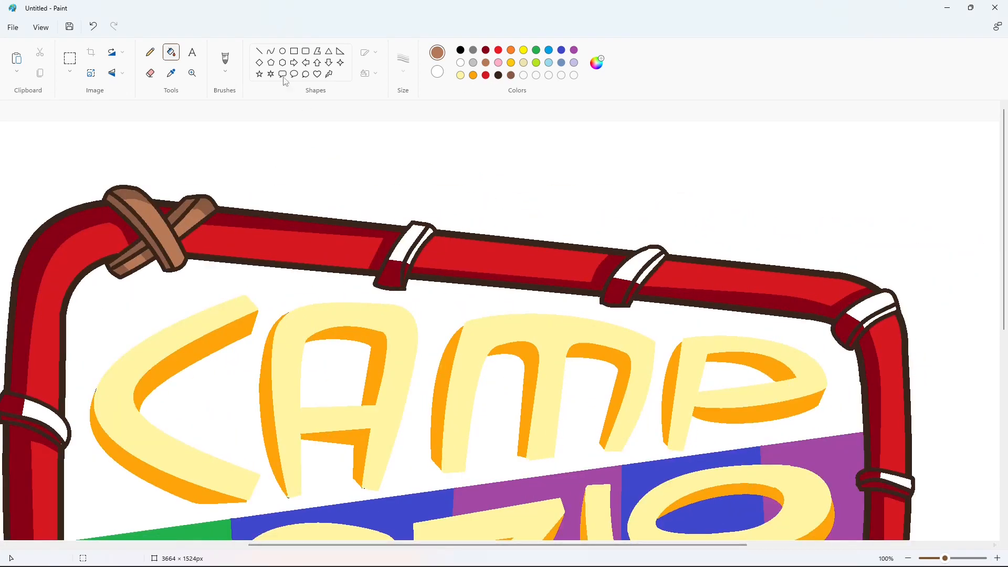
click(510, 75)
click(391, 275)
click(615, 294)
click(846, 329)
scroll(861, 346, down, 2)
click(880, 372)
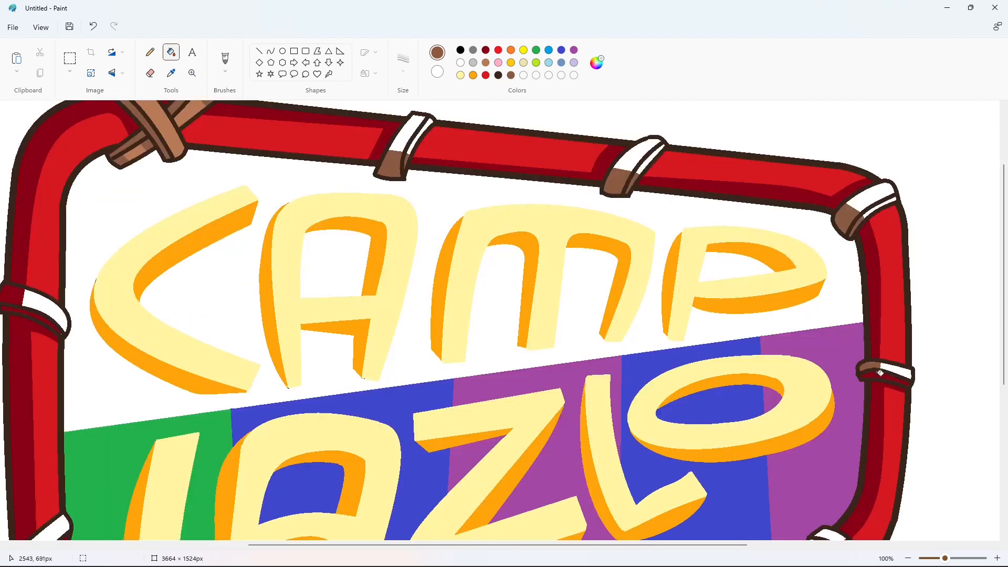
- Fill the shading of the strap at the frame's lower-right corner with dark red and close its edge with a short line
scroll(880, 372, down, 4)
click(486, 50)
click(831, 314)
click(839, 348)
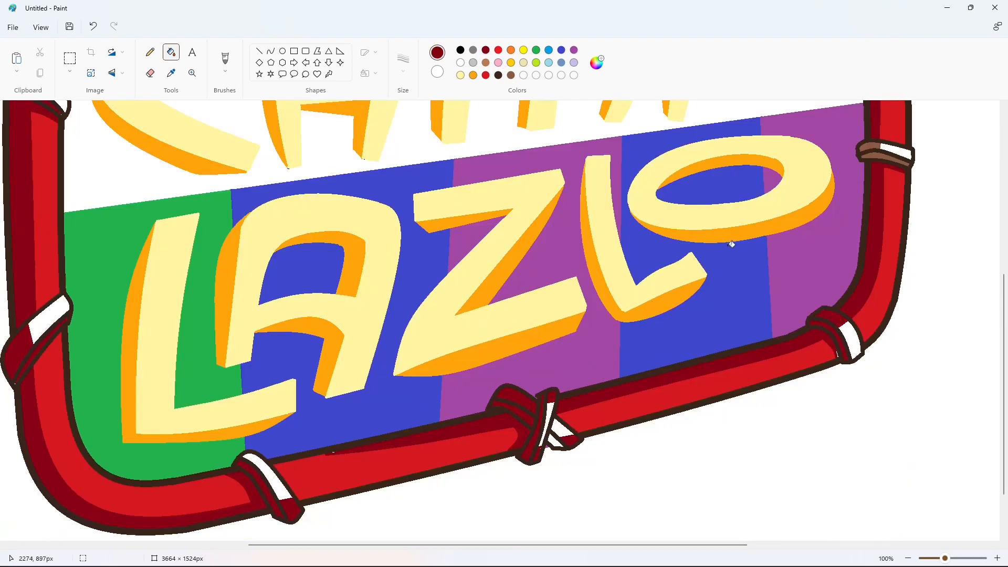
click(260, 50)
drag(837, 349, 838, 356)
- Fill the shadow areas of the straps along the frame's lower bar and left side with the custom medium brown
click(171, 52)
click(511, 75)
click(831, 321)
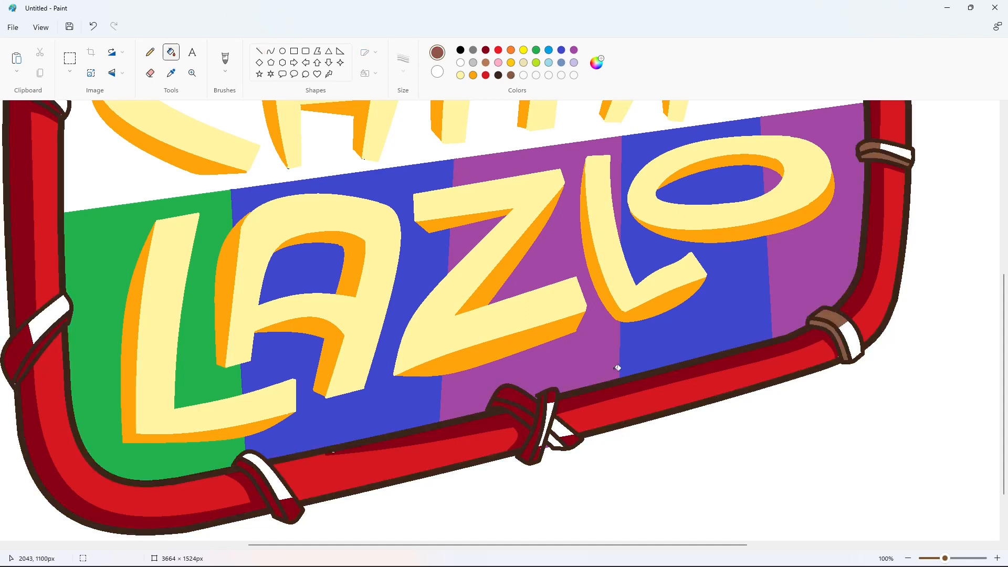
click(550, 396)
click(536, 426)
click(537, 451)
click(575, 438)
click(525, 404)
click(517, 410)
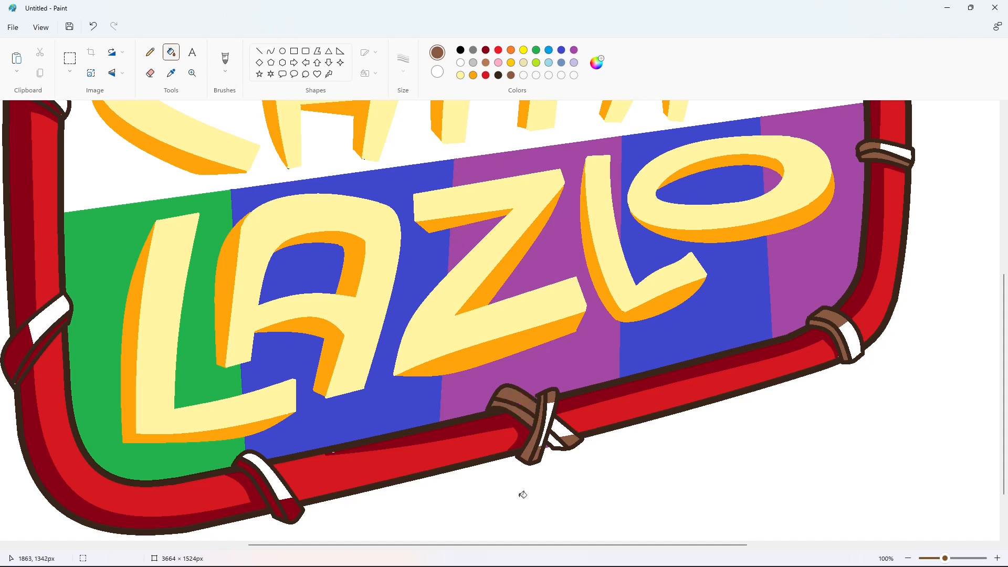
scroll(523, 494, left, 4)
scroll(523, 495, up, 6)
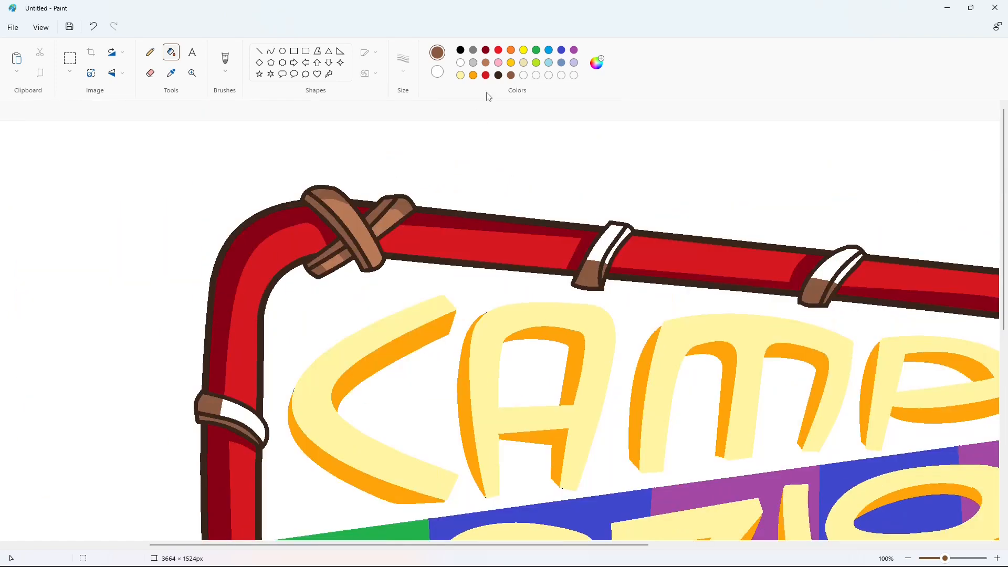
- Fill the lit areas of the two single straps on the upper bar with lighter brown, redoing the first fill
click(485, 62)
click(618, 238)
key(ctrl+z)
click(612, 238)
click(621, 241)
drag(509, 546, 635, 546)
click(580, 266)
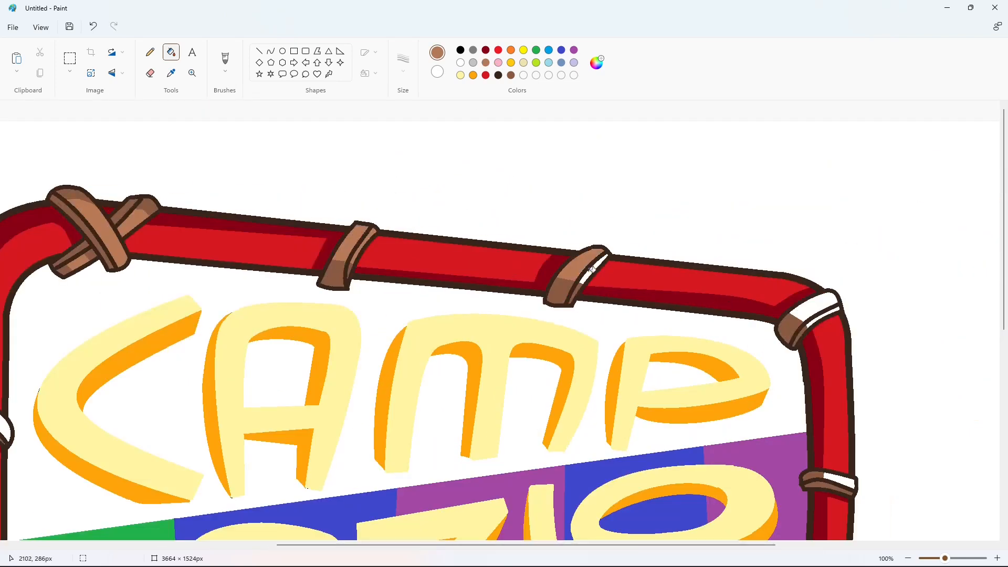
click(592, 270)
- Fill the lit areas of the right-side straps and lower crossed straps with lighter brown, and touch up the crossing's outline in dark brown
click(811, 304)
click(821, 317)
scroll(846, 384, down, 6)
click(795, 267)
click(507, 356)
click(498, 367)
click(493, 336)
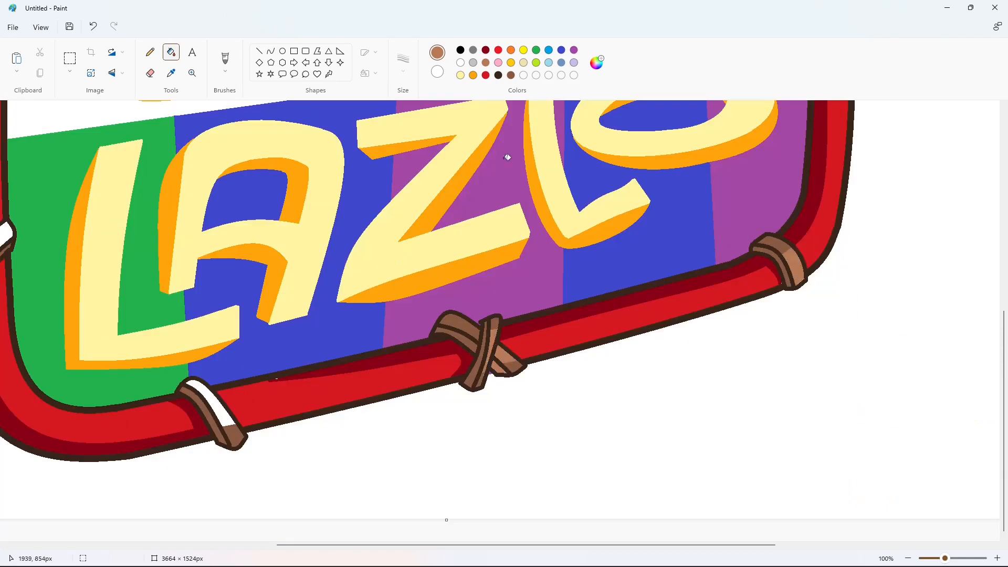
click(498, 75)
click(259, 51)
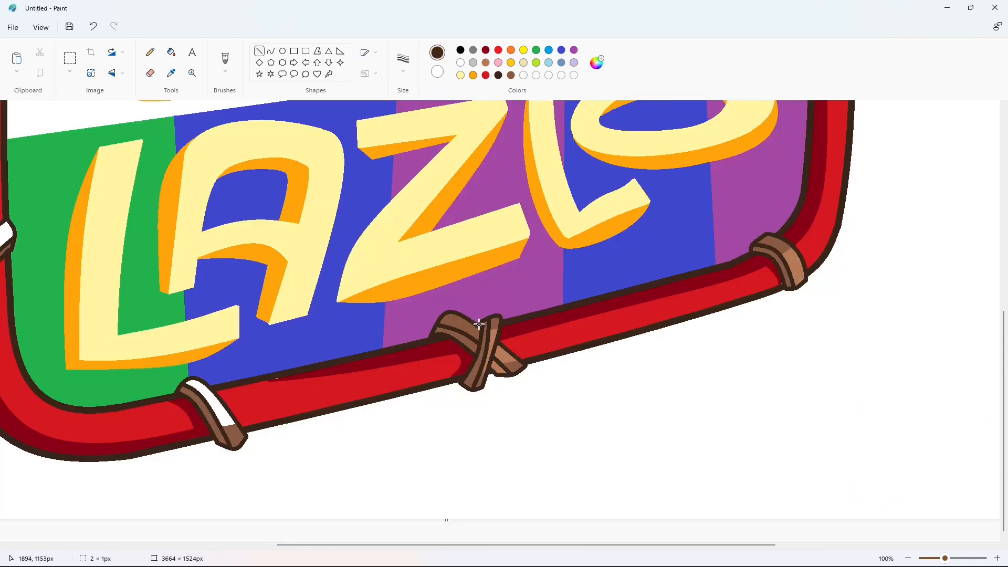
- Fill the lit area of the strap near the lower bar's left end with lighter brown
scroll(537, 373, left, 5)
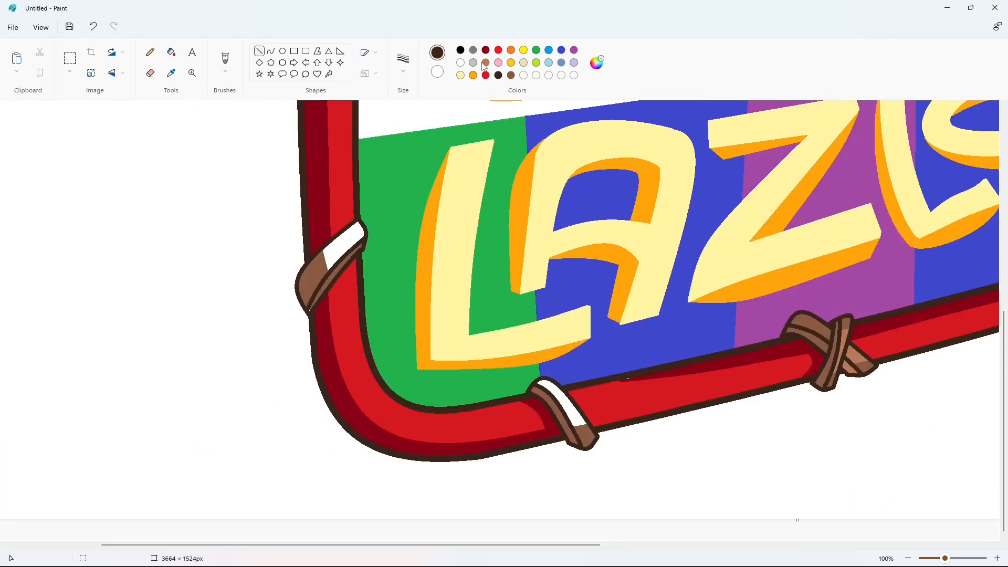
click(484, 63)
click(171, 52)
click(569, 406)
- Cover the white specks in the lower bar's shading with a 3 px dark-red line
click(260, 51)
click(403, 62)
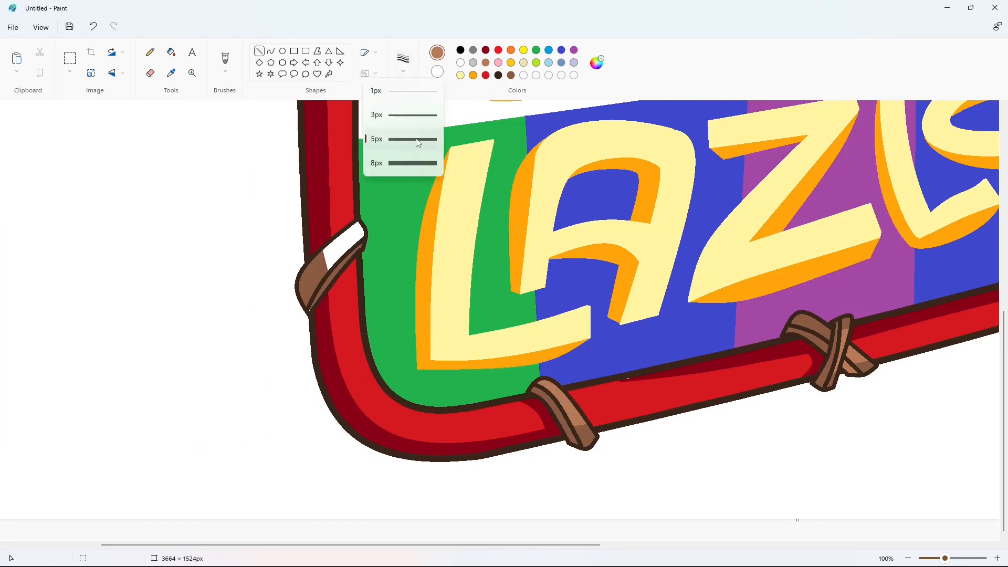
click(411, 112)
click(485, 51)
click(171, 53)
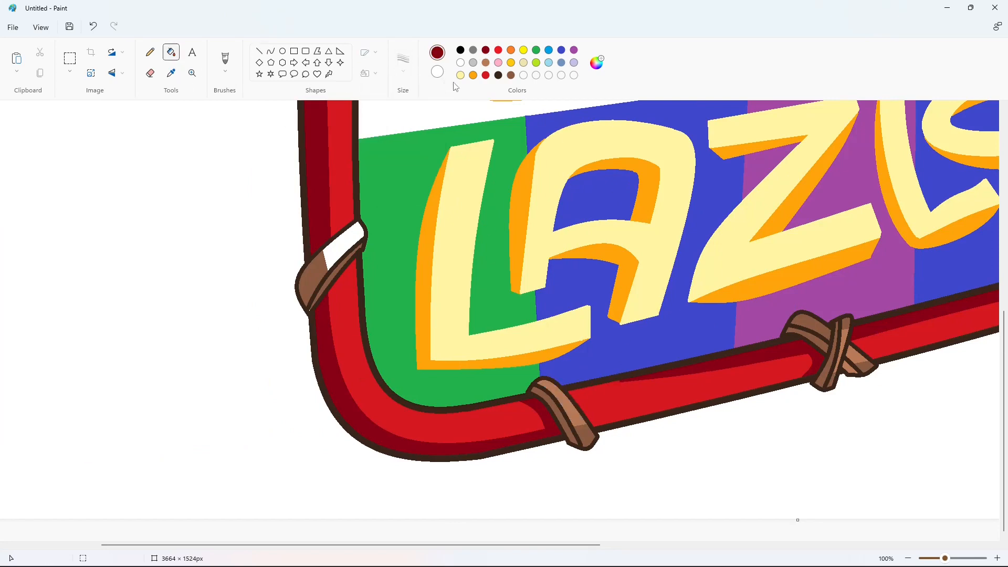
- Fill the lit areas of the two straps on the frame's left side with lighter brown
click(486, 62)
scroll(382, 226, up, 8)
scroll(828, 372, down, 2)
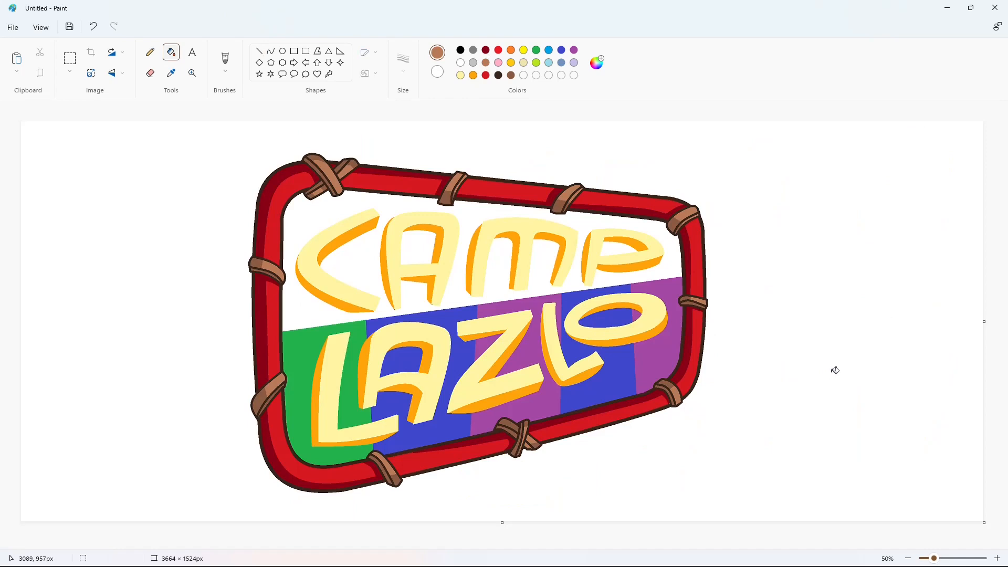
- Mix a custom very dark maroon and fill the upper panel behind and inside the "CAMP" letters with it
click(486, 50)
click(599, 67)
drag(540, 231, 540, 261)
click(430, 416)
click(368, 274)
click(423, 246)
click(612, 247)
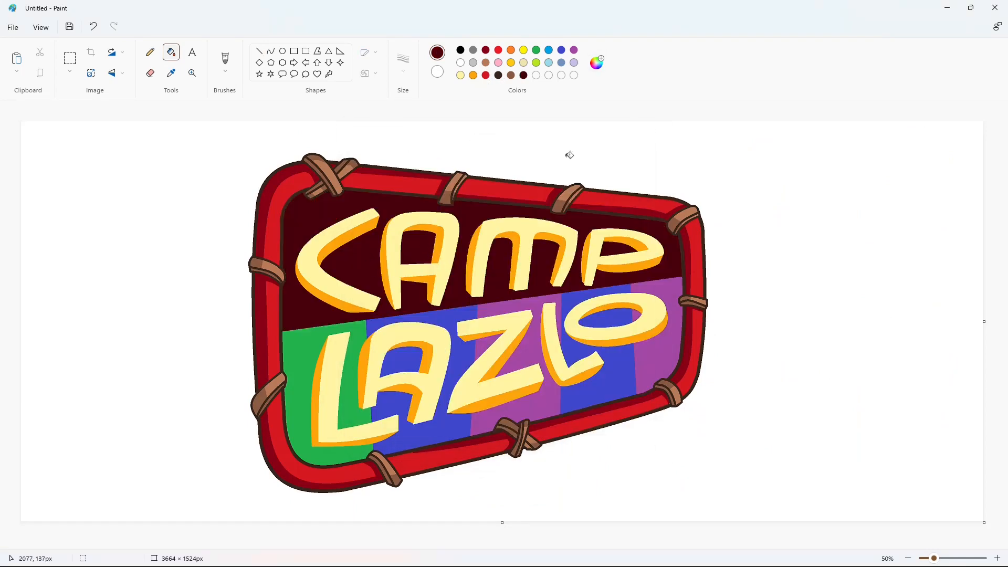
- Mix a custom dark brown and fill the first lower panel, behind the "L" of "LAZLO", with it
click(501, 77)
click(597, 63)
click(429, 415)
click(511, 76)
click(513, 76)
click(309, 351)
- Mix a medium brown and fill the second lower panel, behind and inside the "A" of "LAZLO", with it
click(512, 76)
click(446, 362)
click(420, 370)
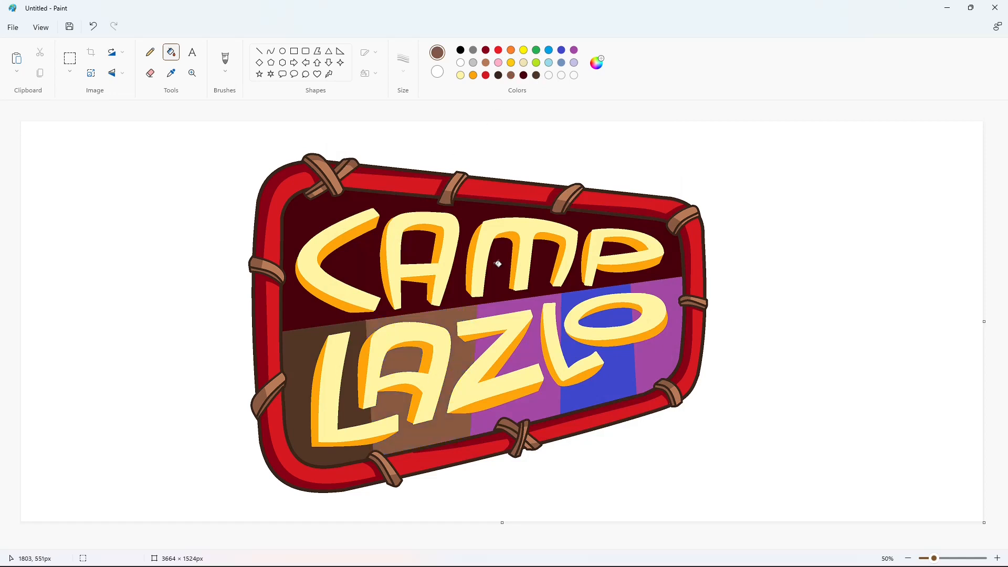
click(597, 62)
click(430, 416)
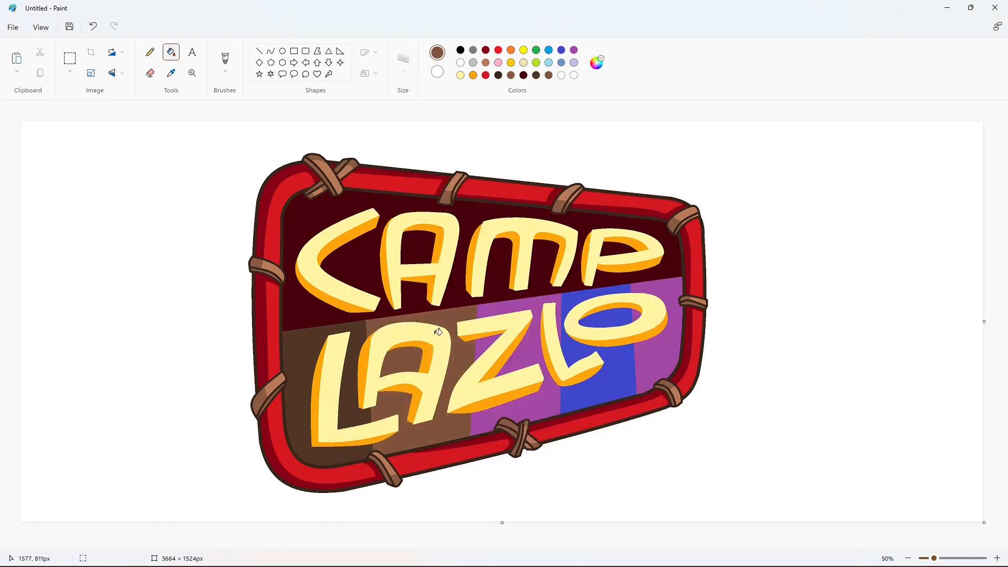
- Mix a custom very dark teal and fill the third lower panel, around the "Z" of "LAZLO", with it
click(536, 50)
click(597, 63)
mouse_move(433, 220)
mouse_down()
mouse_move(441, 206)
mouse_move(430, 218)
mouse_up()
drag(539, 209, 539, 263)
click(475, 412)
click(524, 318)
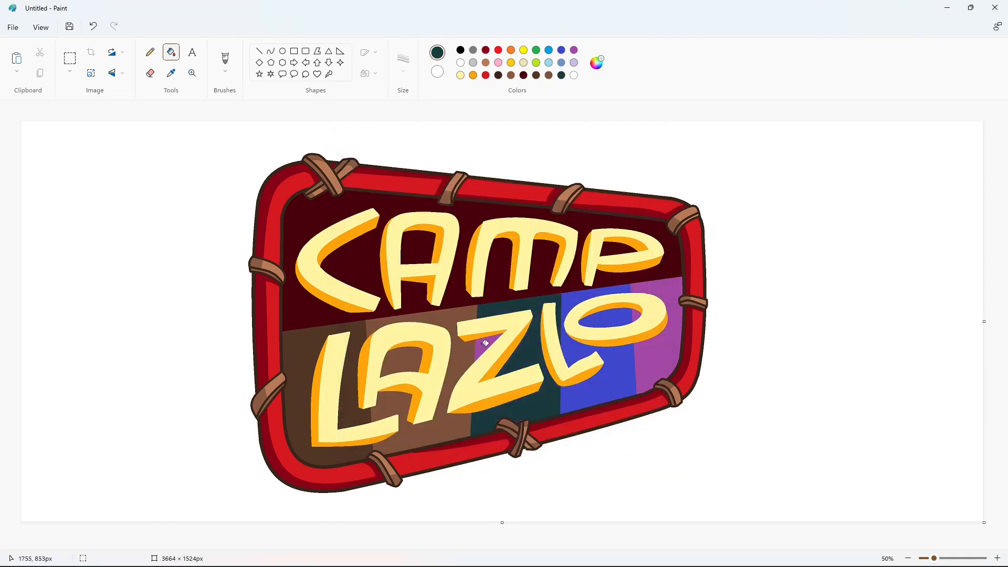
- Darken lime to olive green #627D10 and fill the fourth lower panel, including the inside of the "O", with it
click(536, 62)
click(596, 63)
drag(540, 181, 540, 234)
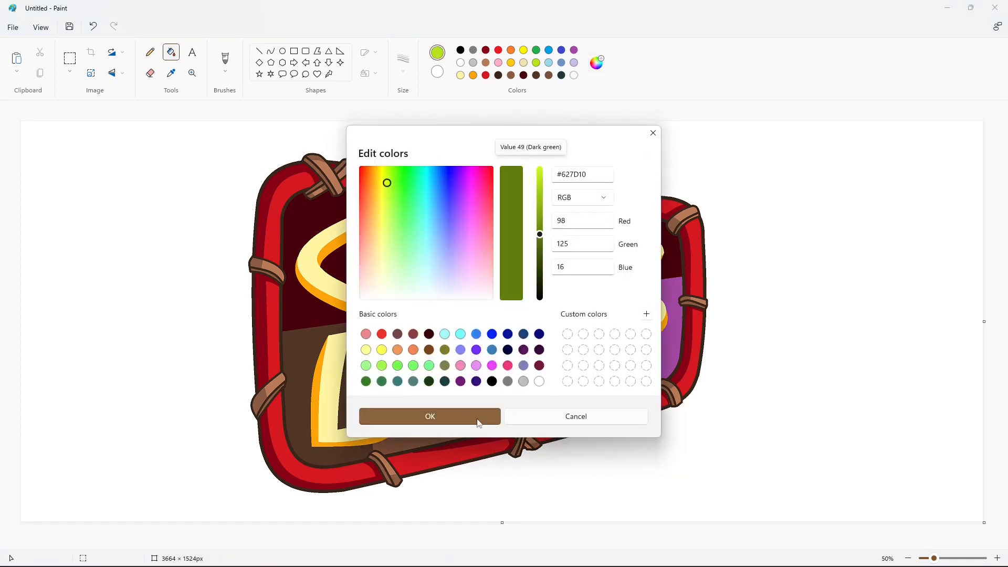
click(477, 421)
click(593, 385)
click(611, 315)
- Shift blue-gray to a darker muted teal and fill the last lower panel, behind the end of "LAZLO", with it
click(561, 63)
click(596, 62)
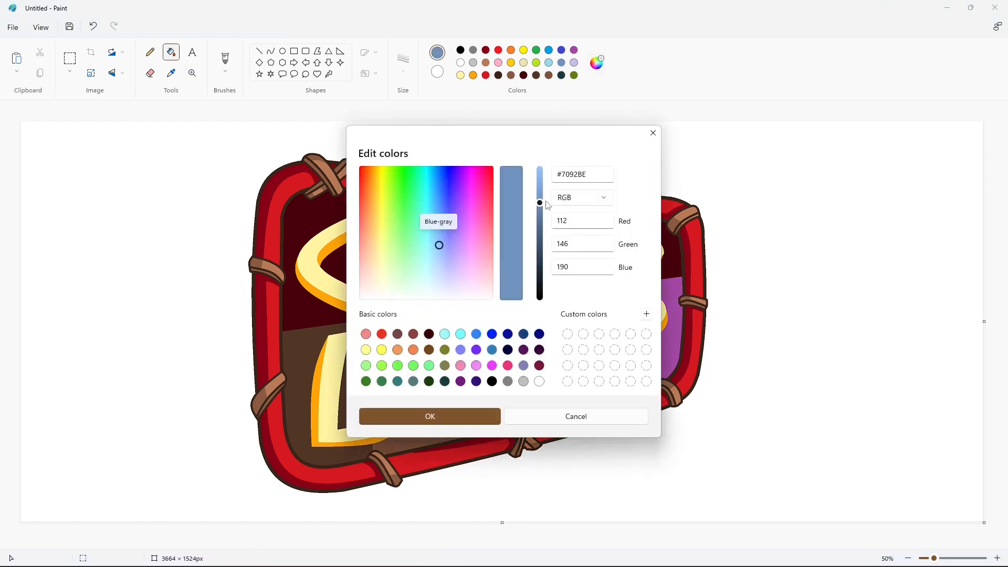
drag(439, 241, 426, 240)
drag(540, 202, 541, 245)
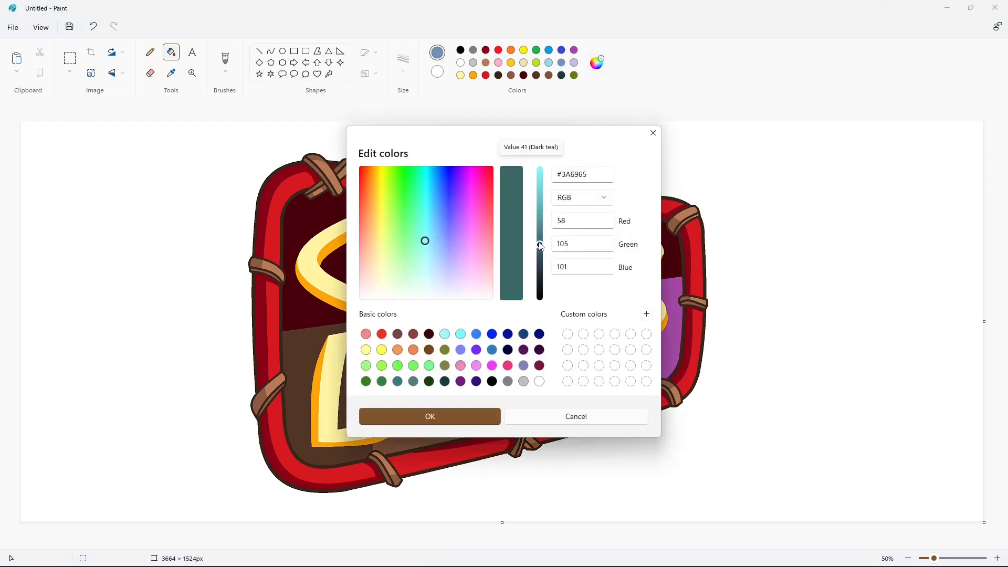
click(430, 416)
click(662, 350)
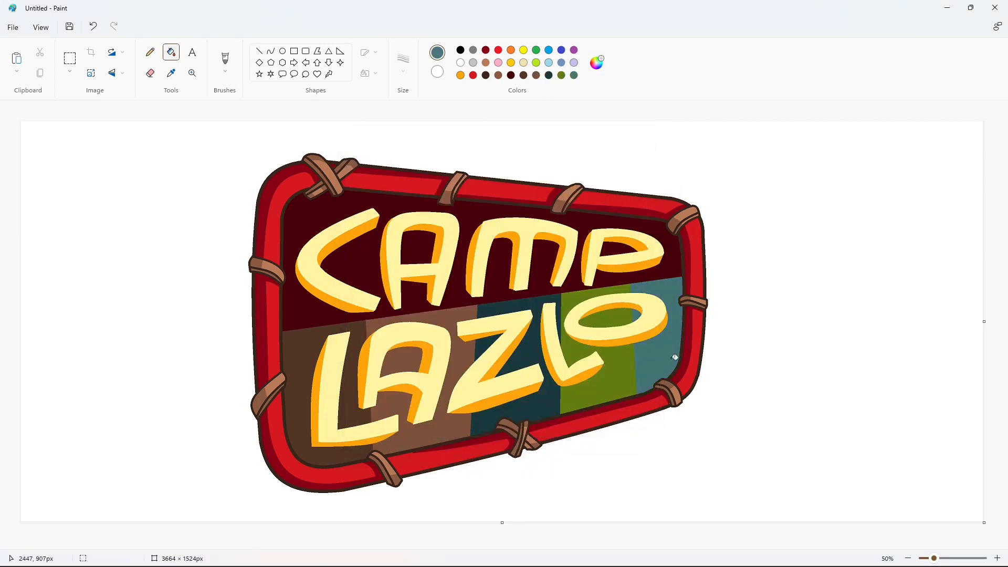
- Mix a custom pale cream and recolour the front faces of the "C" and "A" in "CAMP" with it
click(515, 63)
click(597, 62)
click(377, 279)
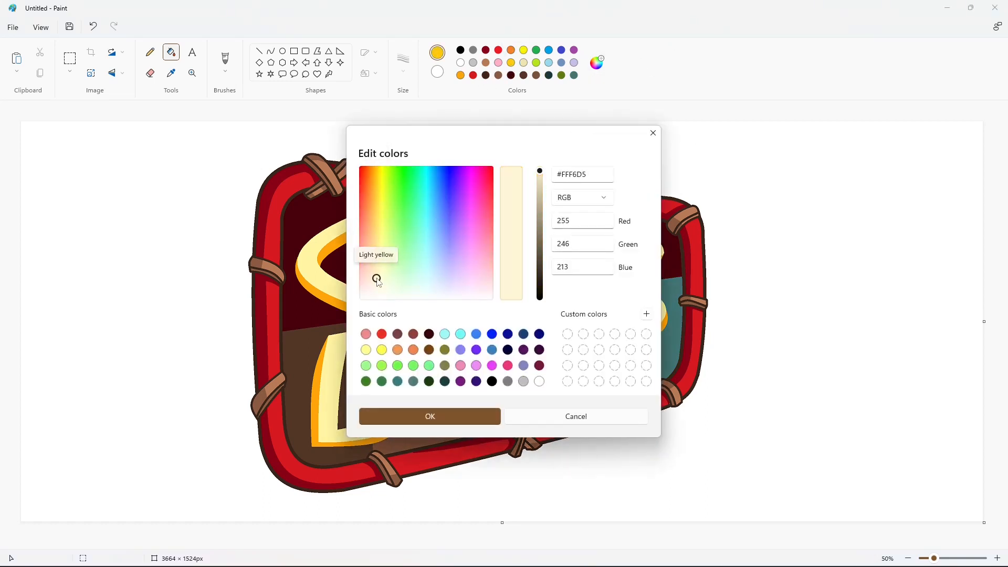
click(418, 415)
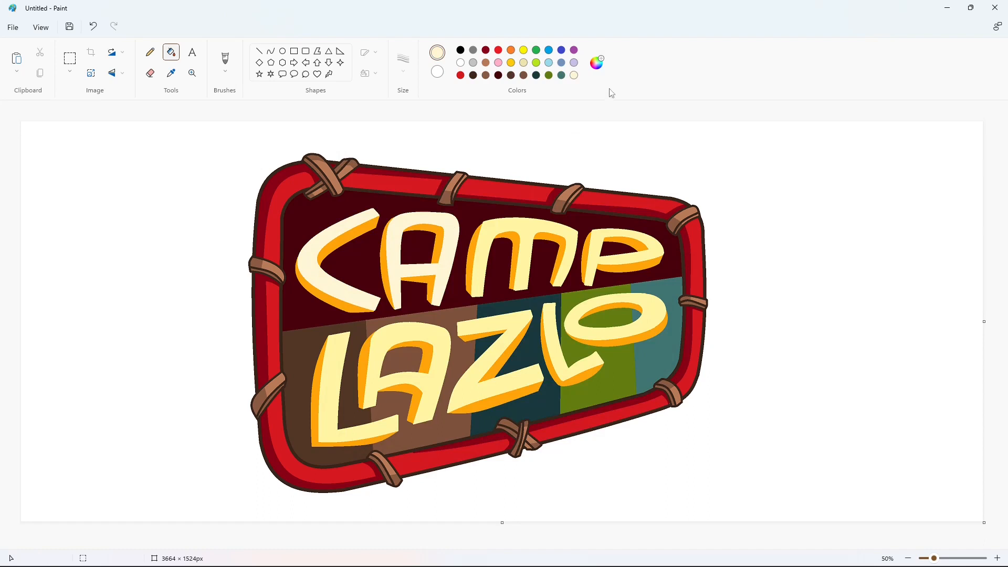
click(597, 62)
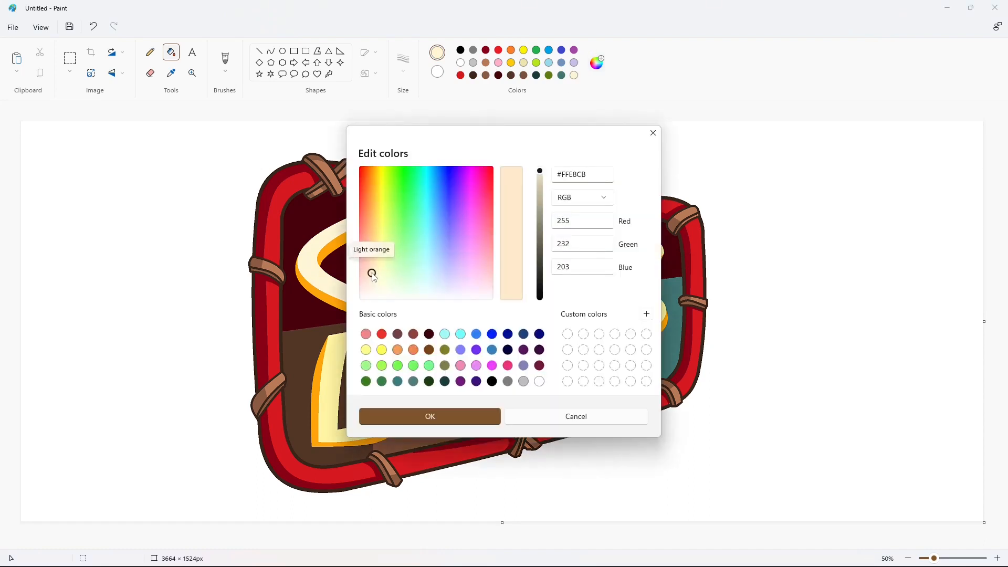
key(Return)
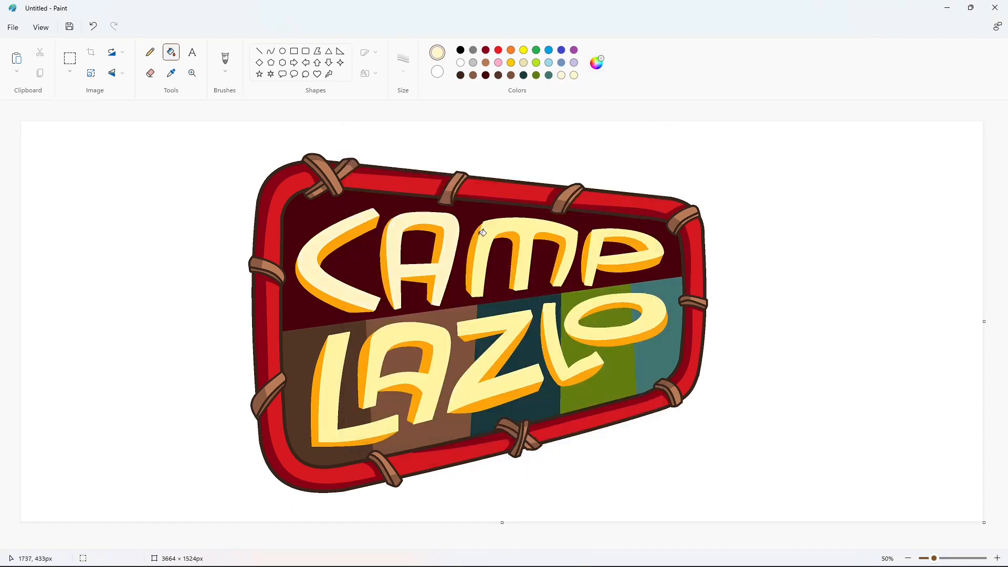